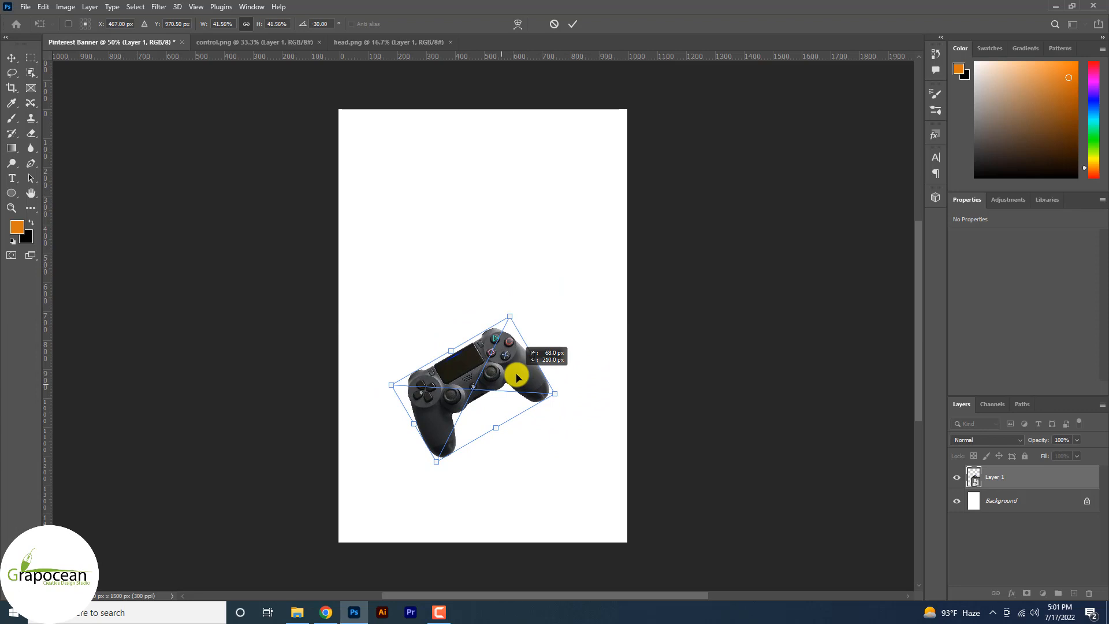
# Place the rotated game controller in the lower half of the banner and commit its transform.
pyautogui.moveTo(517, 376); pyautogui.dragTo(505, 389)
pyautogui.click(573, 24)
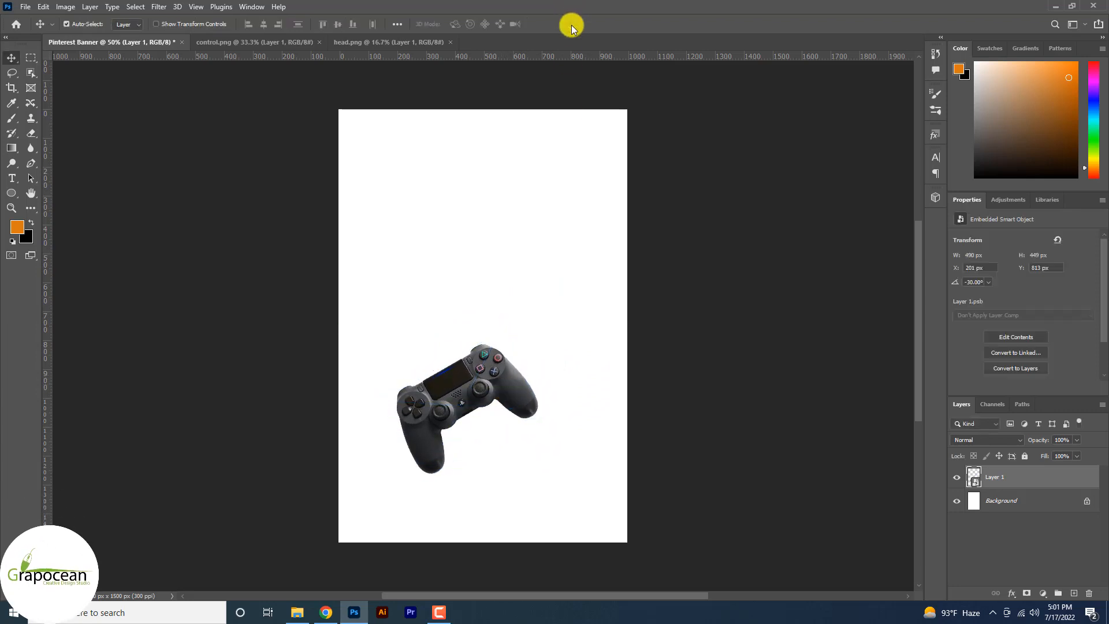
# Copy the headphones from head.png into the Pinterest Banner document and scale them to about 17% above the controller.
pyautogui.click(367, 44)
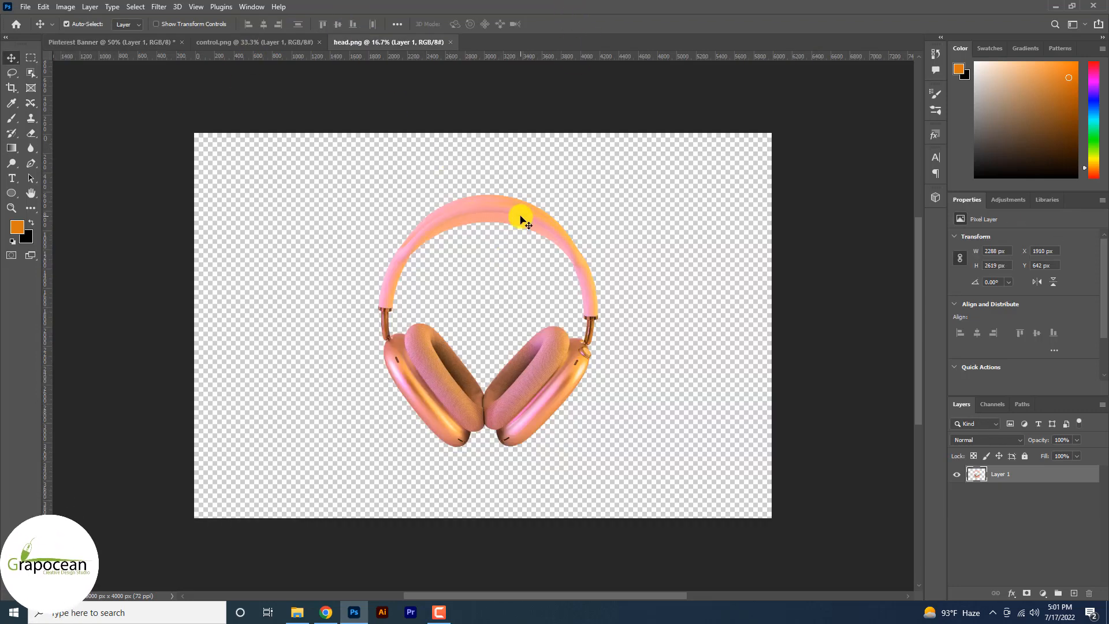
pyautogui.moveTo(520, 218); pyautogui.dragTo(245, 44)
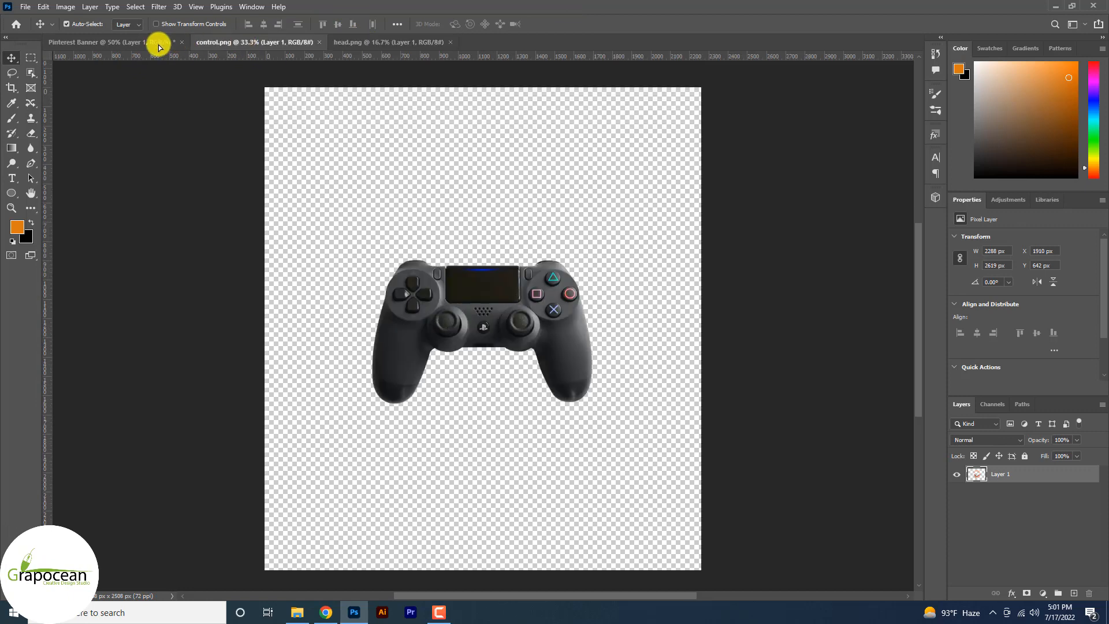
pyautogui.moveTo(159, 47); pyautogui.dragTo(491, 258)
pyautogui.hotkey('ctrl', 't')
pyautogui.hotkey('ctrl', '0')
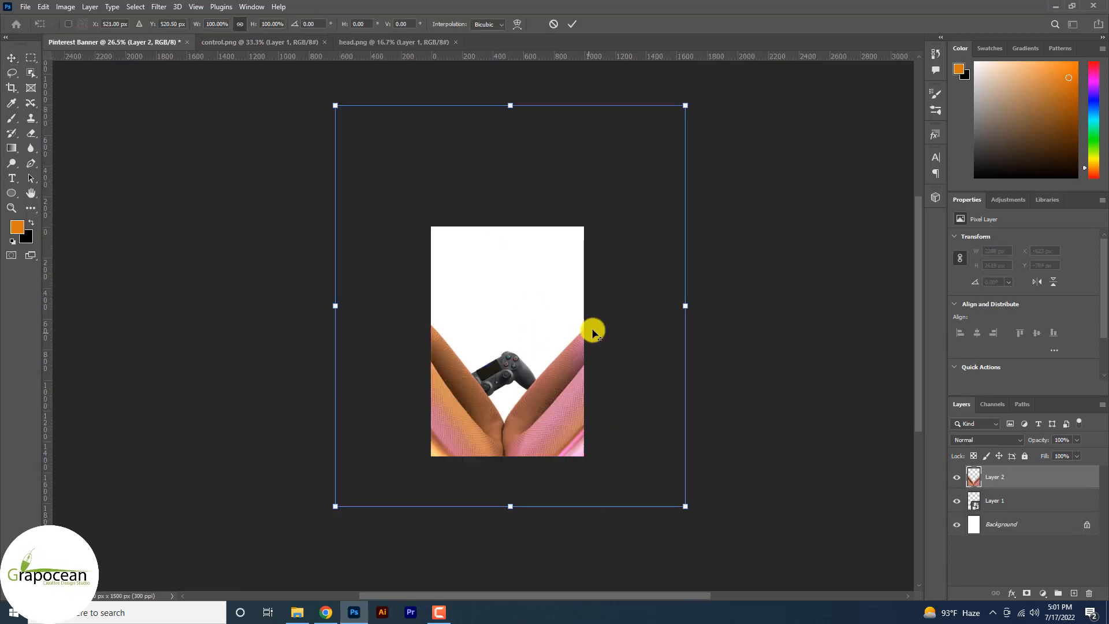
pyautogui.moveTo(681, 110); pyautogui.dragTo(535, 327)
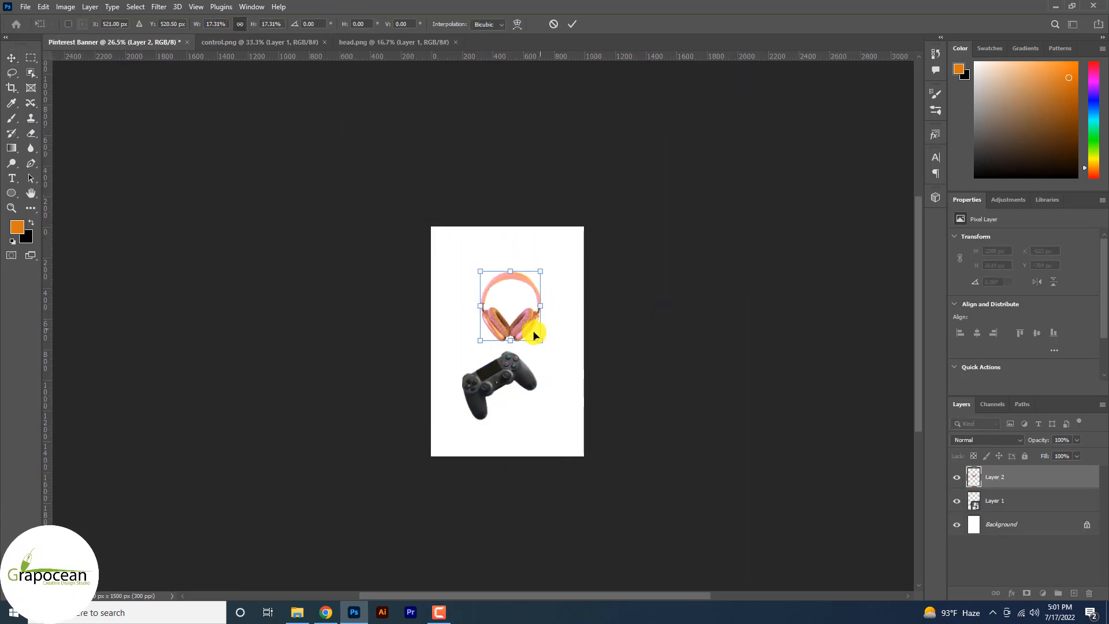
pyautogui.hotkey('ctrl', '0')
pyautogui.click(572, 23)
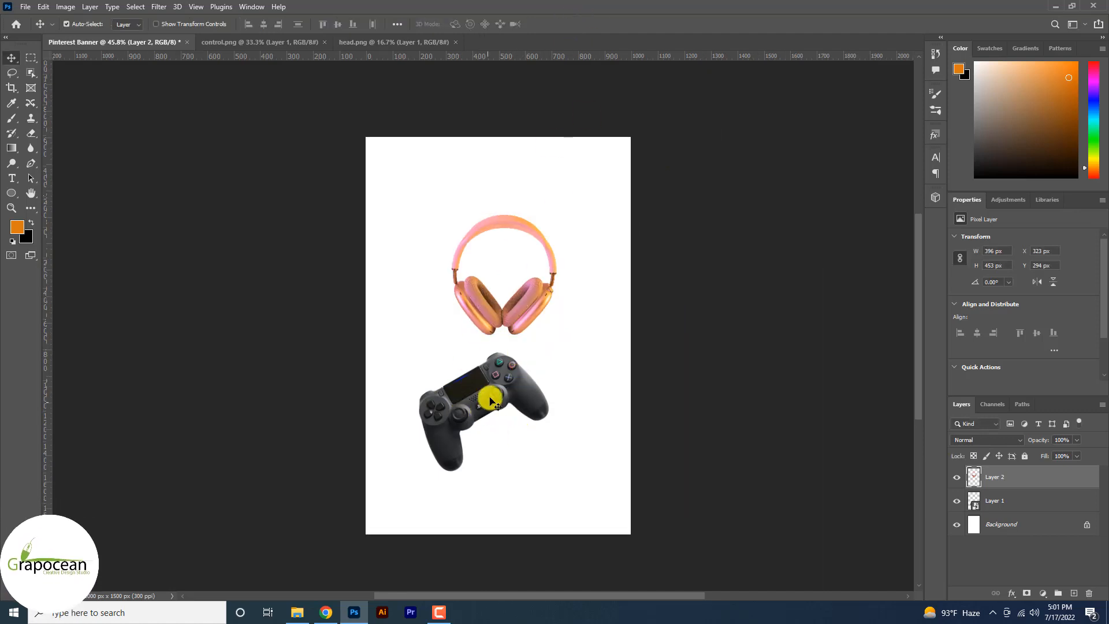
# Arrange the controller toward the banner's lower left and the headphones toward its right, tilting the headphones counterclockwise.
pyautogui.moveTo(493, 394); pyautogui.dragTo(476, 419)
pyautogui.moveTo(532, 290); pyautogui.dragTo(540, 299)
pyautogui.hotkey('ctrl', 't')
pyautogui.moveTo(562, 343); pyautogui.dragTo(587, 355)
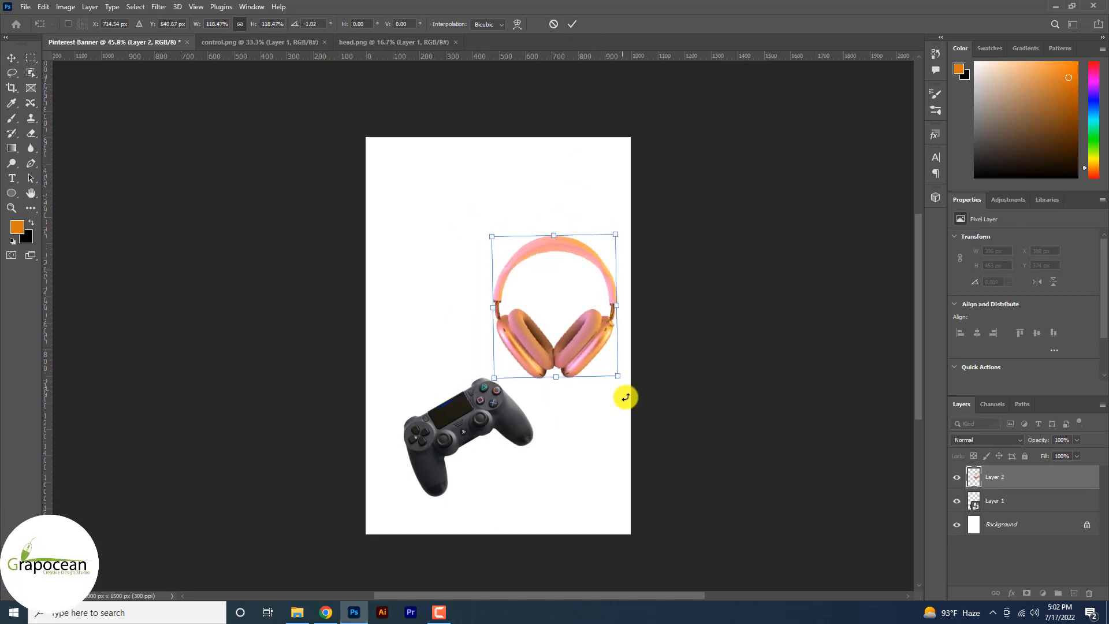
pyautogui.moveTo(626, 396); pyautogui.dragTo(618, 349)
pyautogui.click(578, 26)
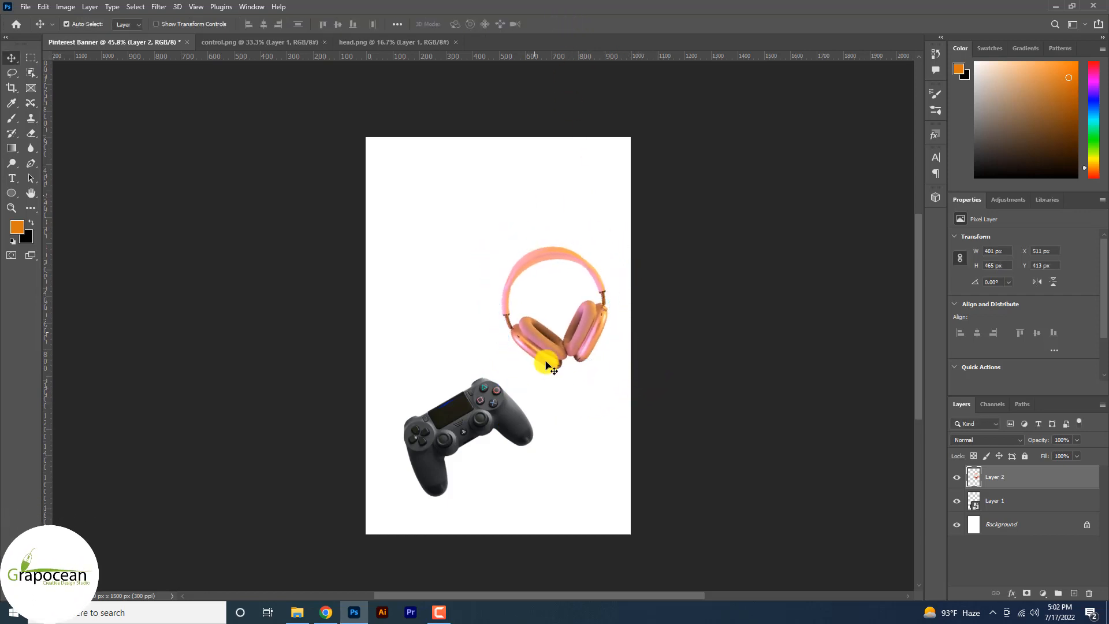
pyautogui.moveTo(503, 426); pyautogui.dragTo(495, 431)
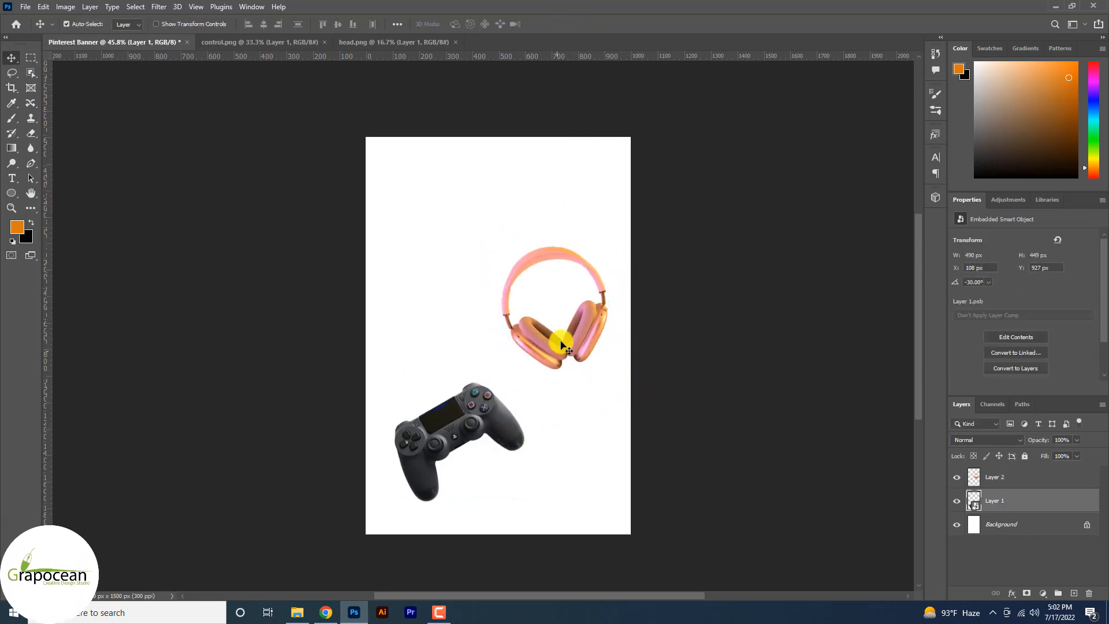
pyautogui.moveTo(574, 323); pyautogui.dragTo(560, 323)
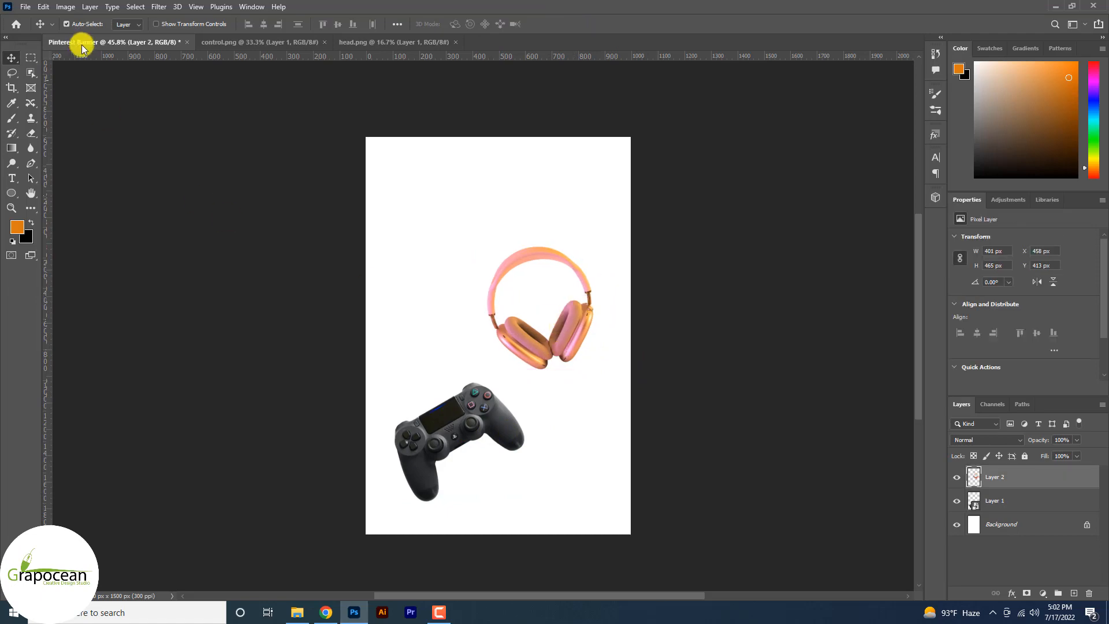
# Open the Untitled Photoshop document from the Desktop folder.
pyautogui.click(26, 6)
pyautogui.click(39, 31)
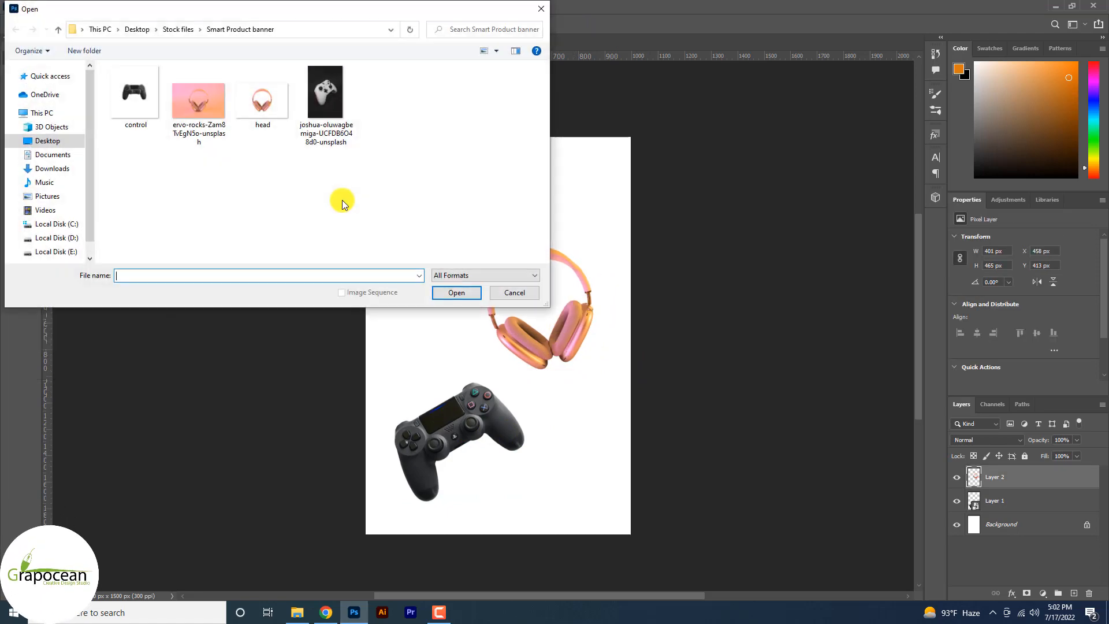
pyautogui.click(59, 142)
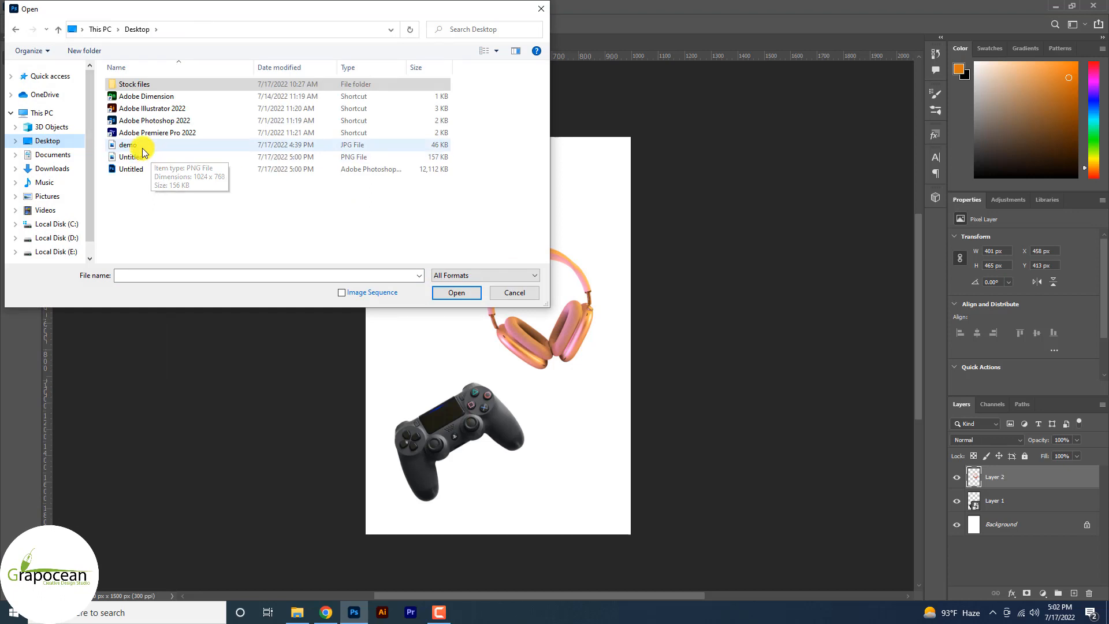
pyautogui.click(134, 168)
pyautogui.click(477, 295)
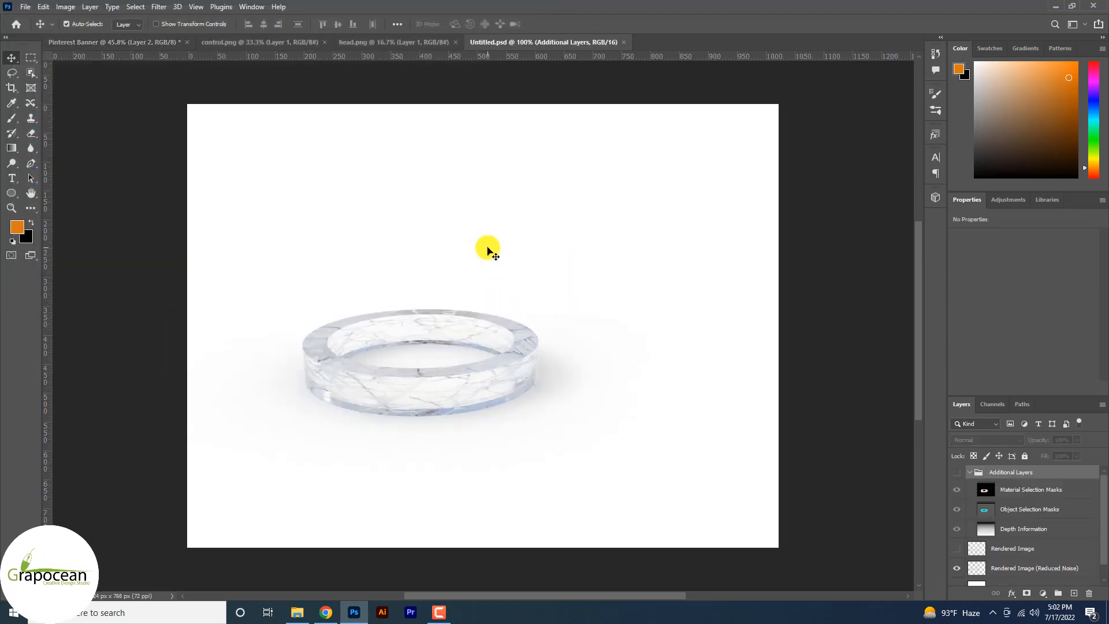
# Copy the rendered marble ring into the Pinterest Banner document, accepting the depth conversion, and stack its layer just above the Background.
pyautogui.moveTo(443, 398); pyautogui.dragTo(548, 442)
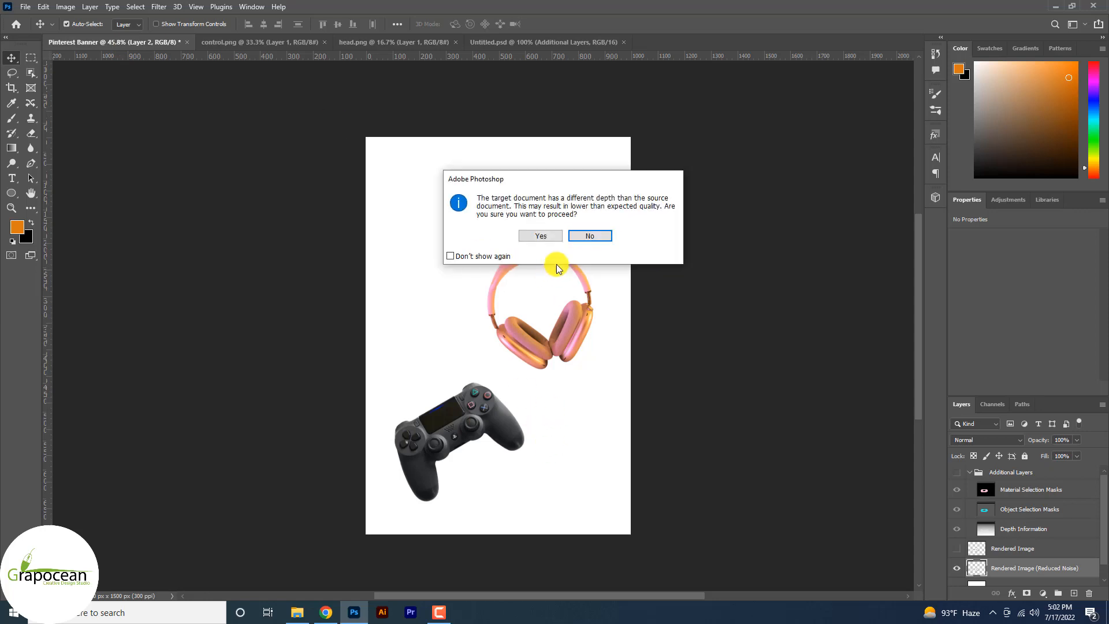
pyautogui.click(549, 236)
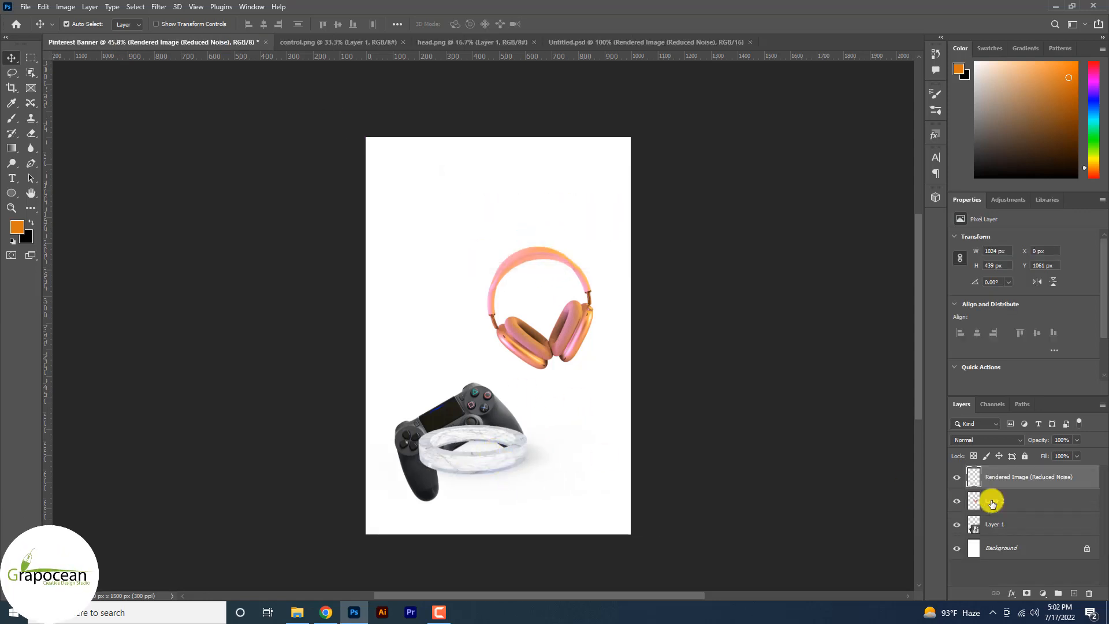
pyautogui.moveTo(1008, 500); pyautogui.dragTo(996, 525)
# Scale the marble ring to about 171%, tilt it clockwise and position it beneath the controller.
pyautogui.hotkey('ctrl', 't')
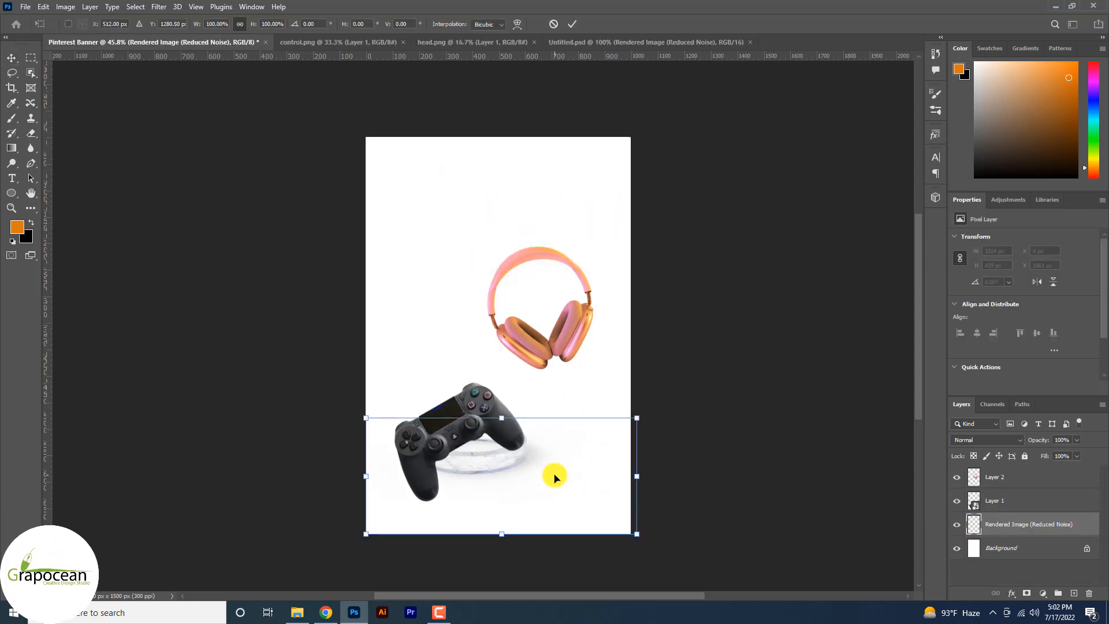
pyautogui.moveTo(640, 537); pyautogui.dragTo(674, 549)
pyautogui.moveTo(468, 451); pyautogui.dragTo(514, 488)
pyautogui.scroll(-2, 532, 467)
pyautogui.scroll(6, 546, 446)
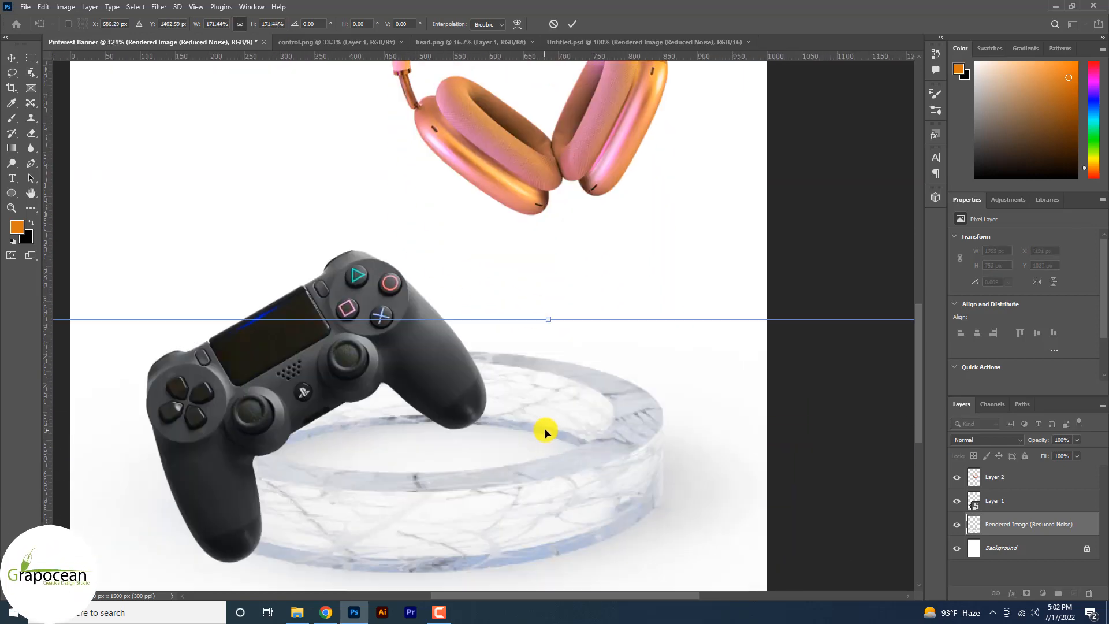
pyautogui.scroll(-3, 546, 432)
pyautogui.click(573, 25)
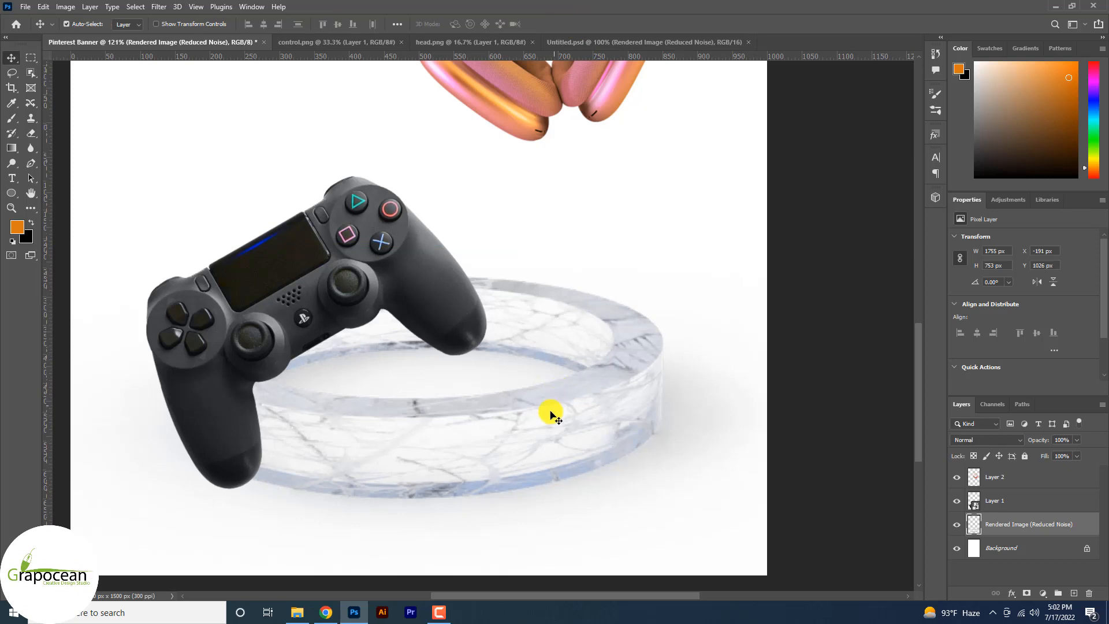
pyautogui.moveTo(547, 410); pyautogui.dragTo(439, 469)
pyautogui.scroll(-5, 522, 375)
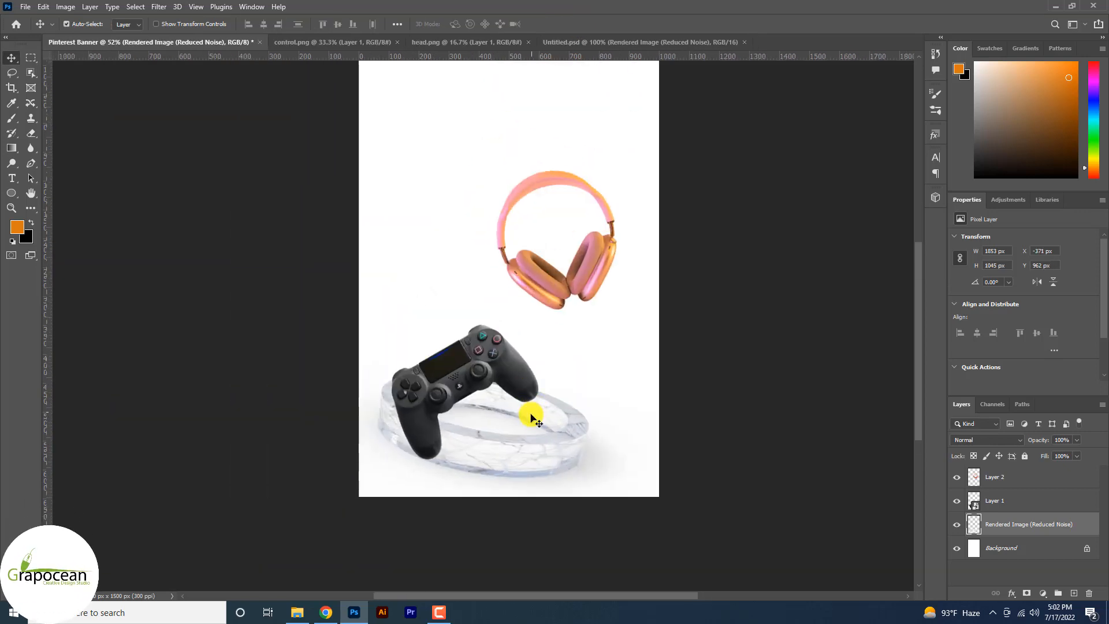
# Duplicate the marble ring, scale the copy to about 78% and position it beneath the headphones.
pyautogui.moveTo(527, 408); pyautogui.dragTo(606, 322)
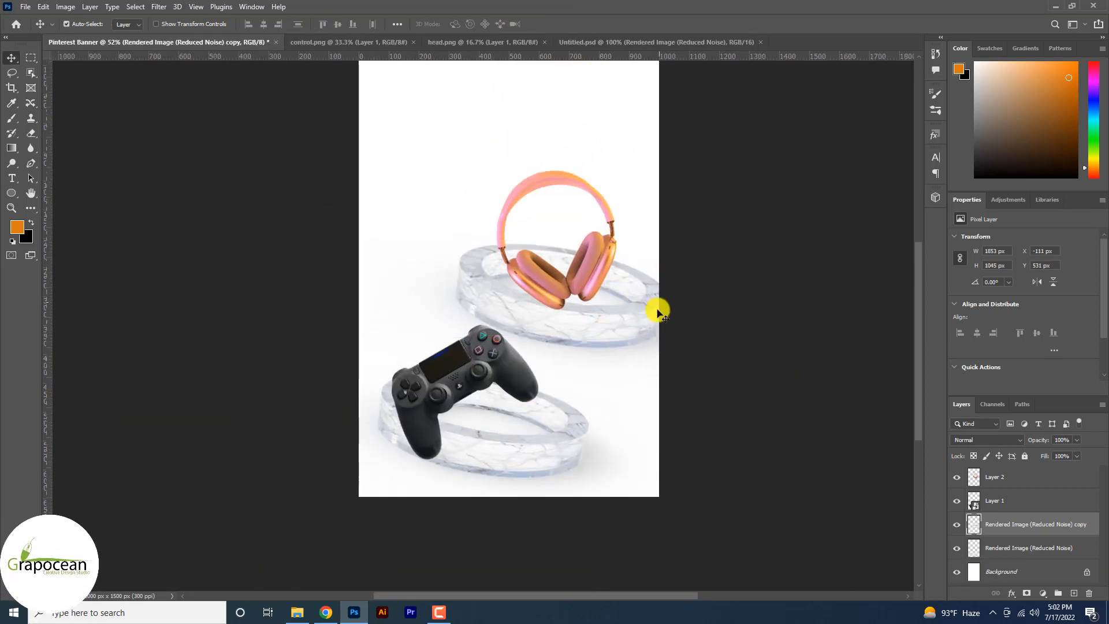
pyautogui.hotkey('ctrl', 't')
pyautogui.moveTo(881, 518); pyautogui.dragTo(820, 483)
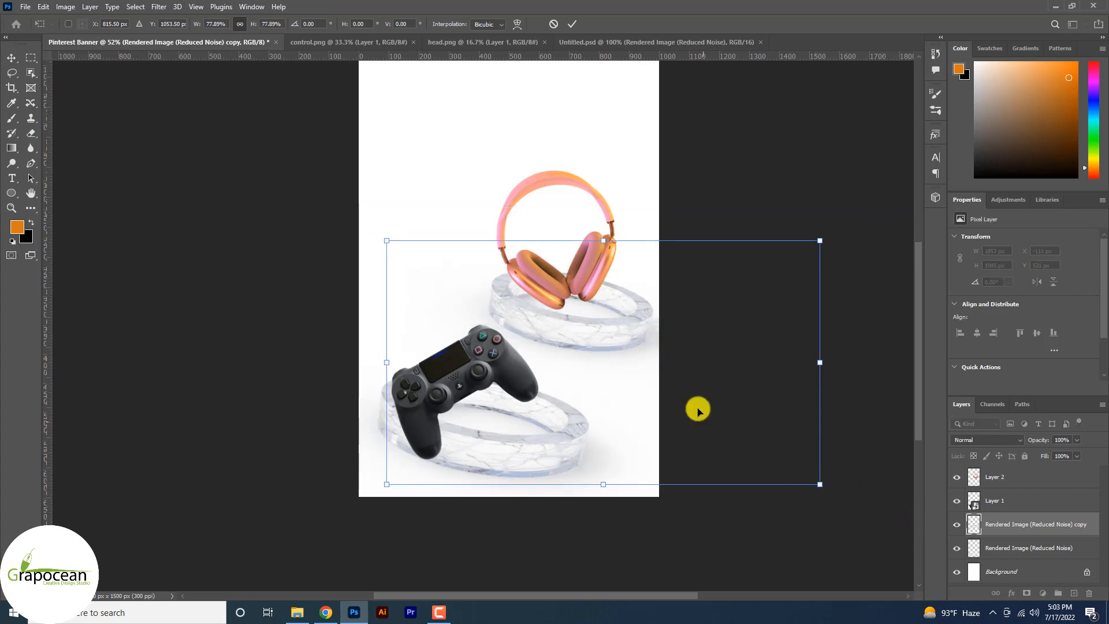
pyautogui.moveTo(638, 335); pyautogui.dragTo(629, 321)
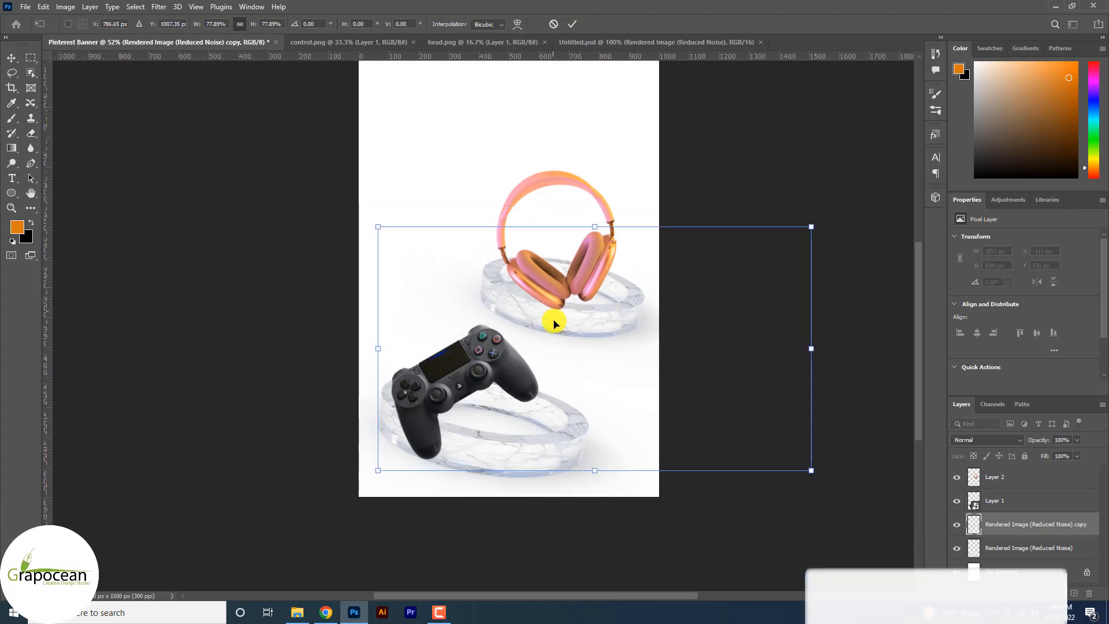
pyautogui.click(573, 25)
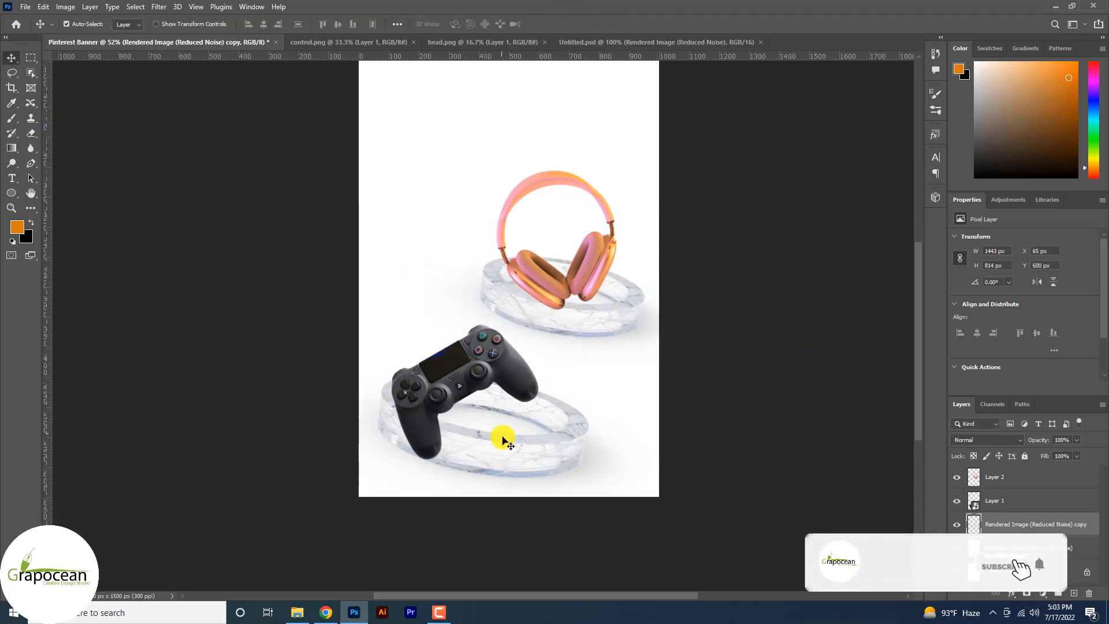
# Add a new layer above the ring copy and draw a circle of about 560 px behind the controller with the Ellipse tool.
pyautogui.rightClick(12, 193)
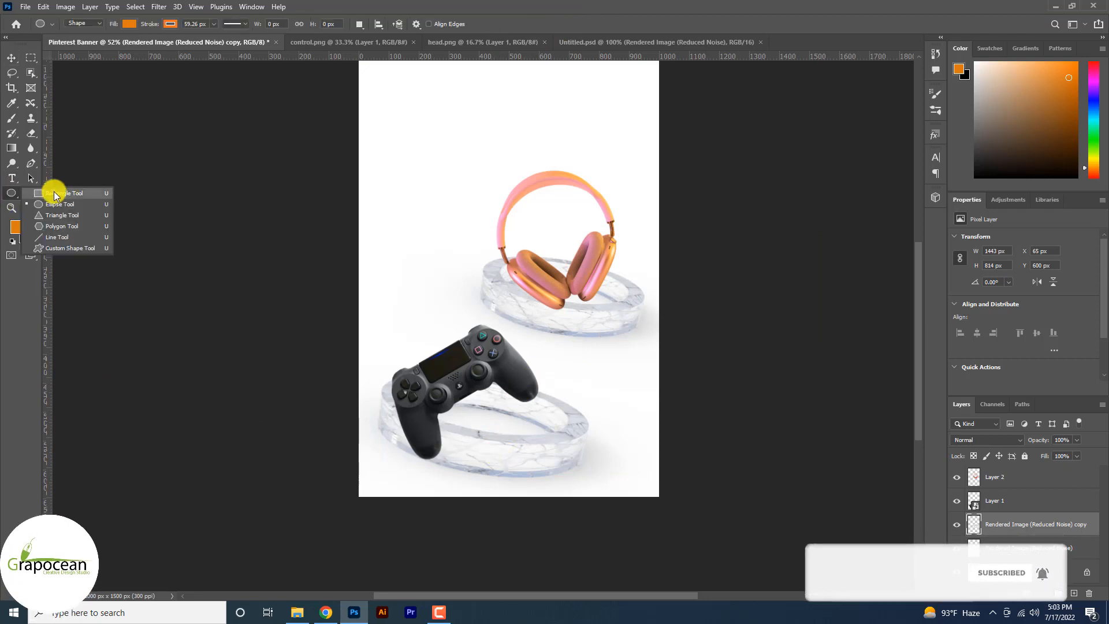
pyautogui.click(55, 190)
pyautogui.rightClick(12, 195)
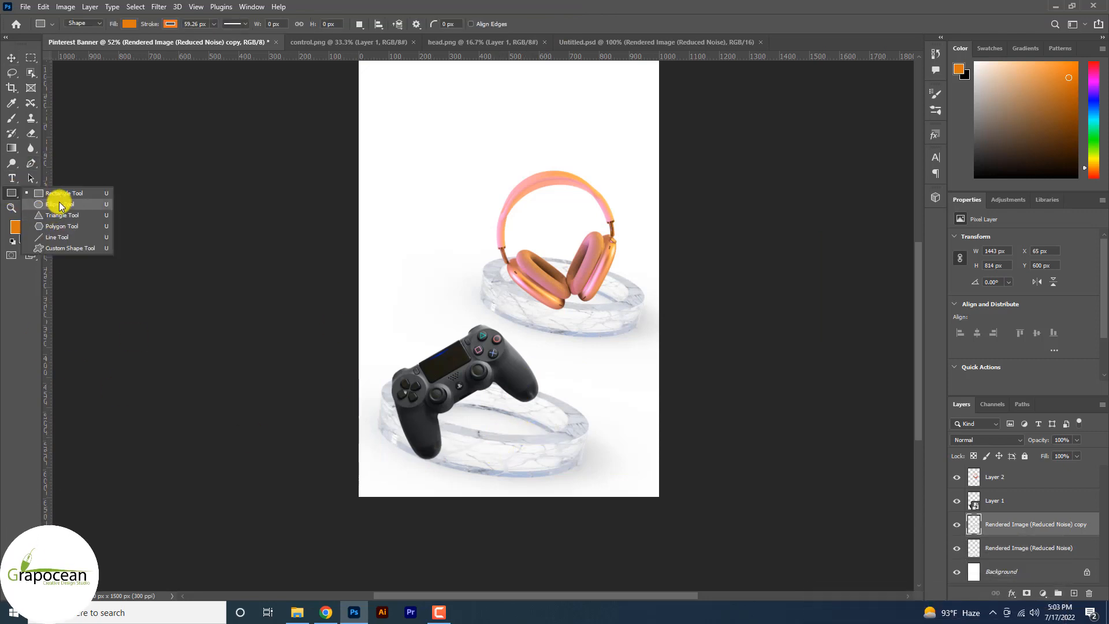
pyautogui.click(61, 206)
pyautogui.click(1081, 590)
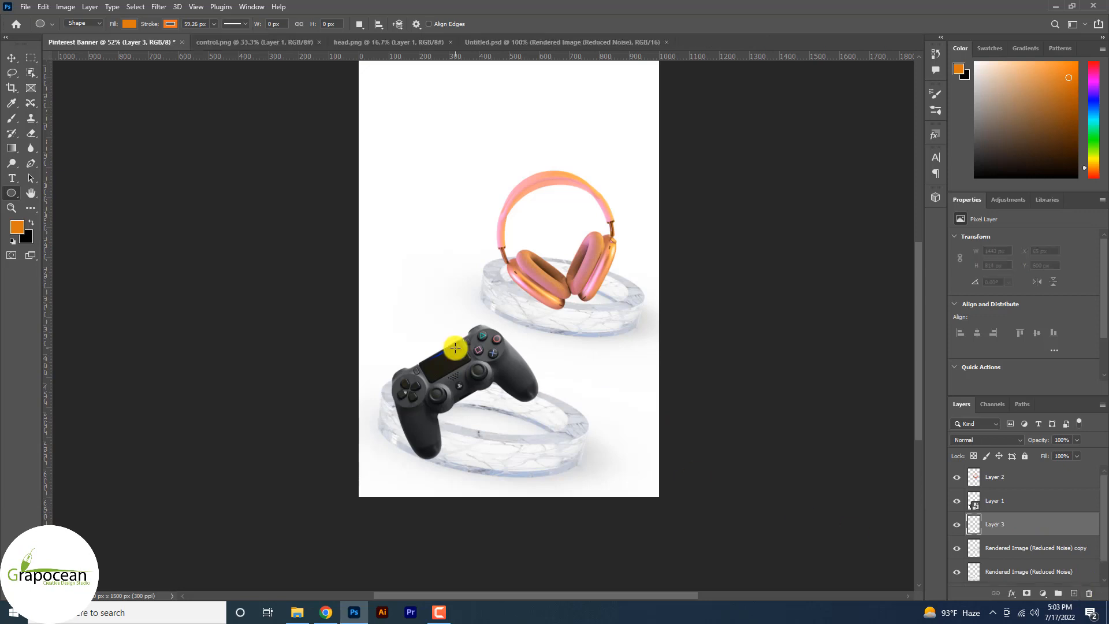
pyautogui.moveTo(510, 407); pyautogui.dragTo(559, 490)
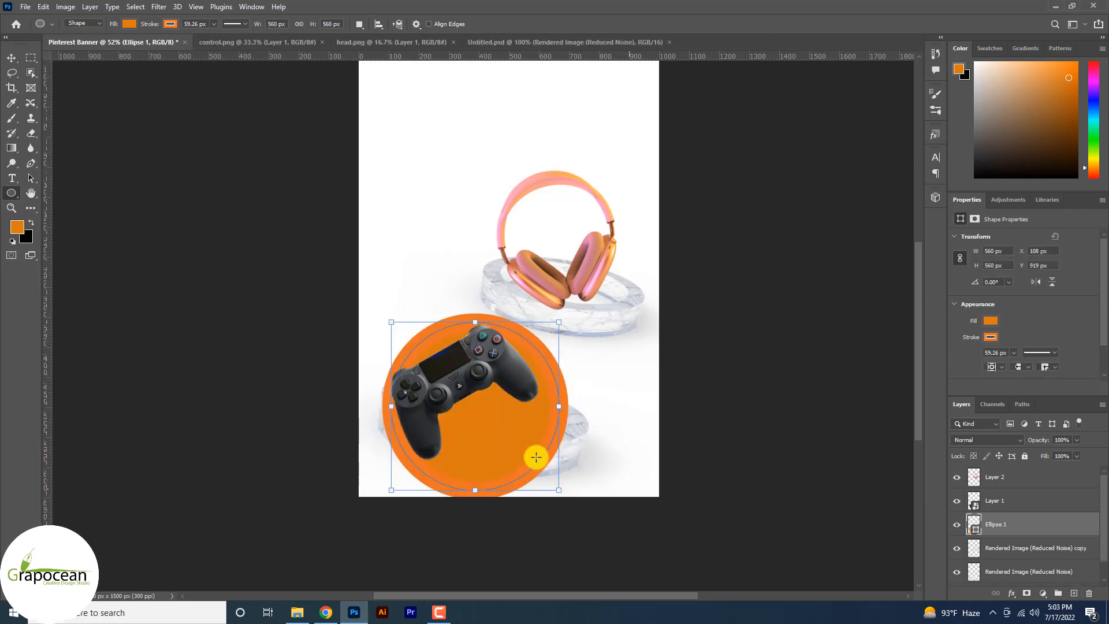
# Remove the circle's fill and set its stroke colour to black.
pyautogui.click(130, 27)
pyautogui.click(62, 46)
pyautogui.click(170, 24)
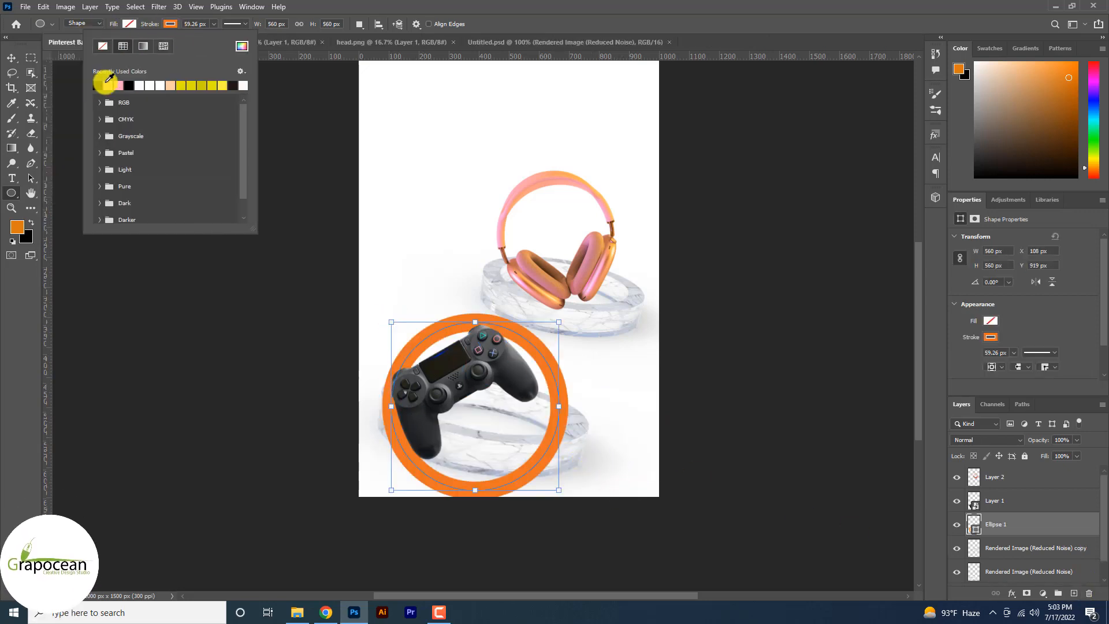
pyautogui.click(97, 86)
# Distort the black circle into a tilted ellipse and position it over the marble ring beneath the controller.
pyautogui.click(10, 58)
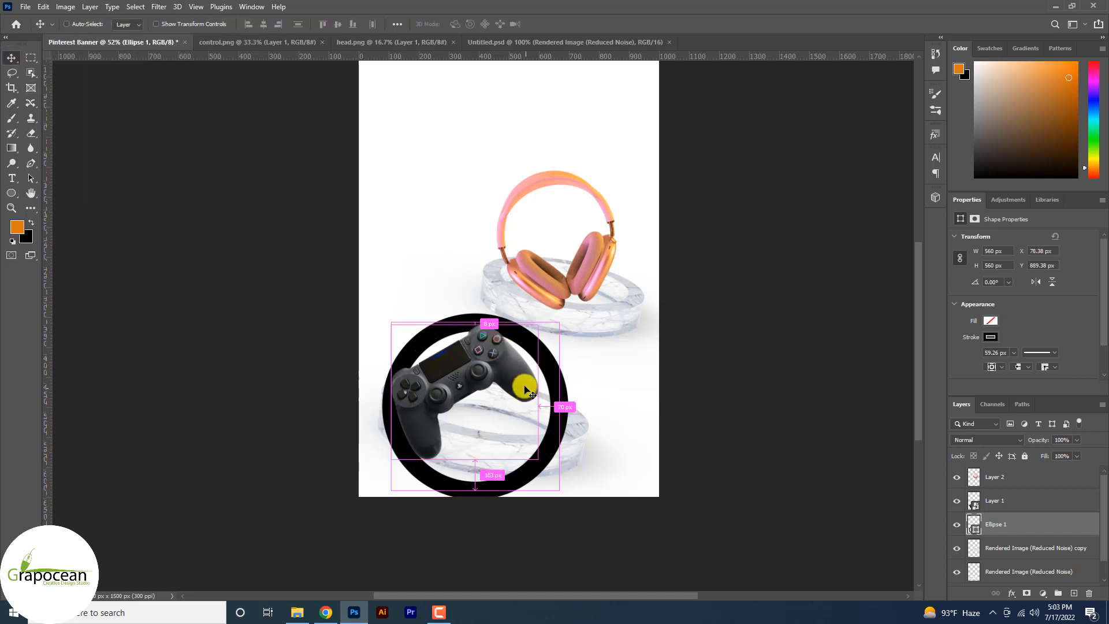
pyautogui.hotkey('ctrl', 't')
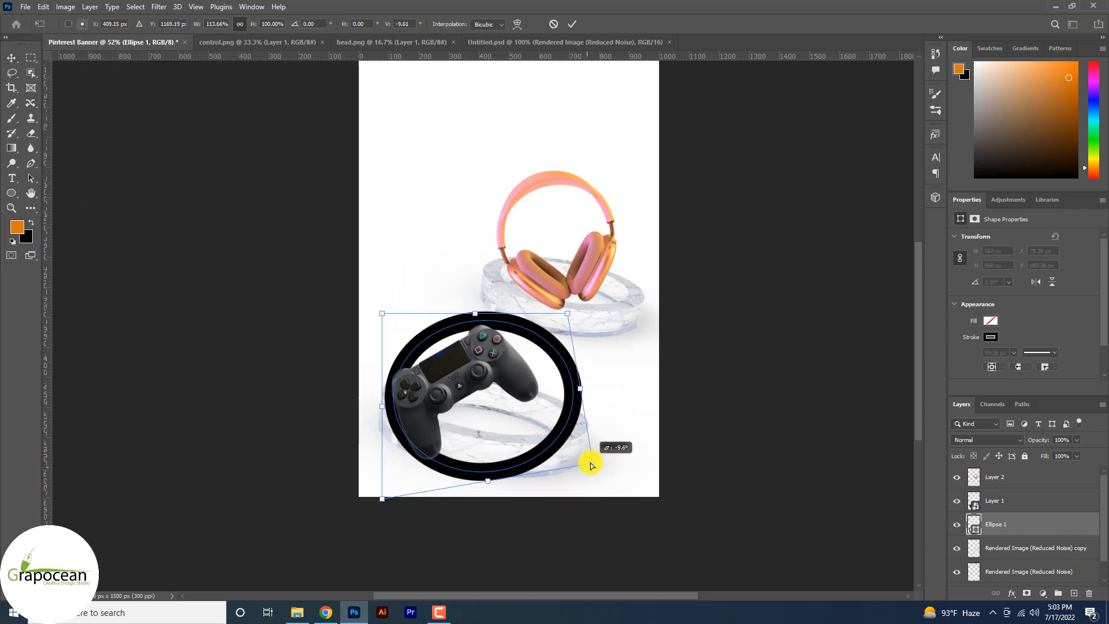
pyautogui.rightClick(539, 446)
pyautogui.click(580, 257)
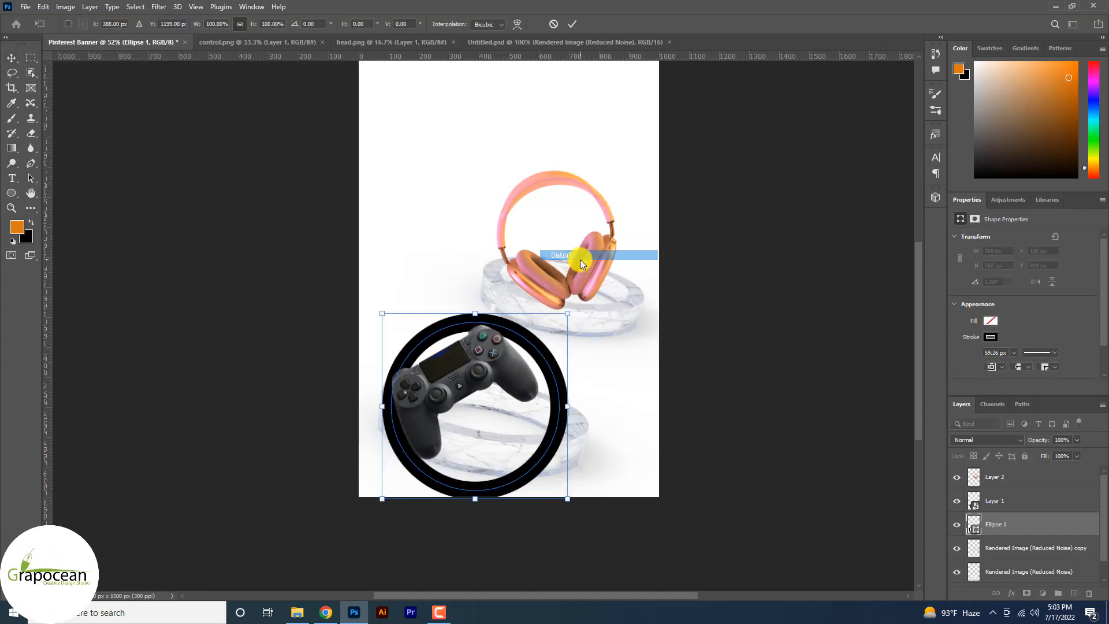
pyautogui.rightClick(561, 412)
pyautogui.click(606, 220)
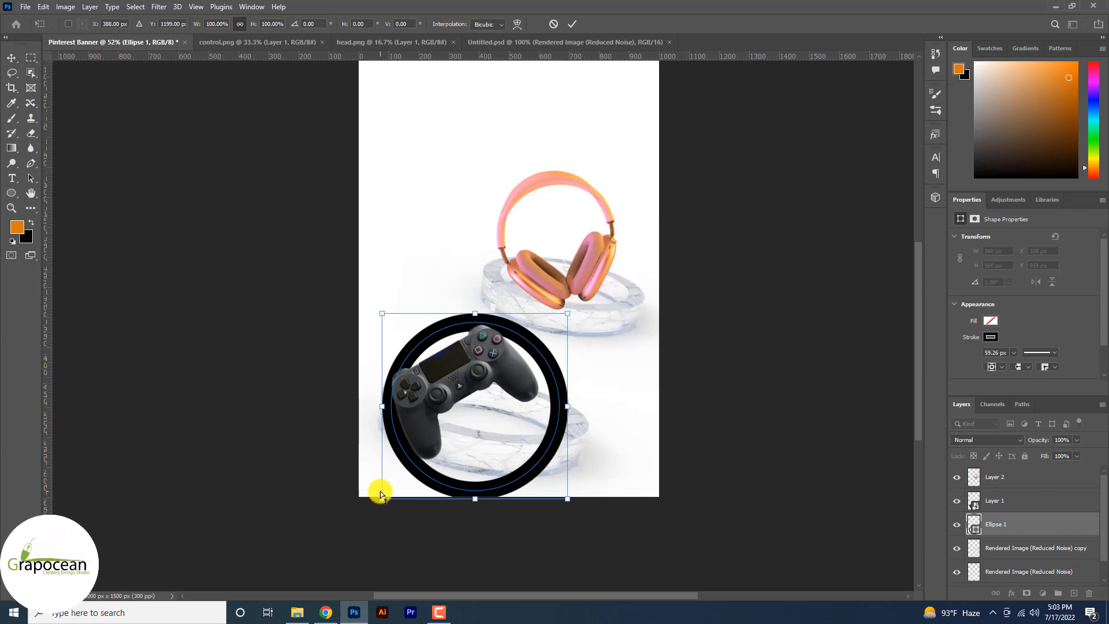
pyautogui.moveTo(379, 489); pyautogui.dragTo(415, 441)
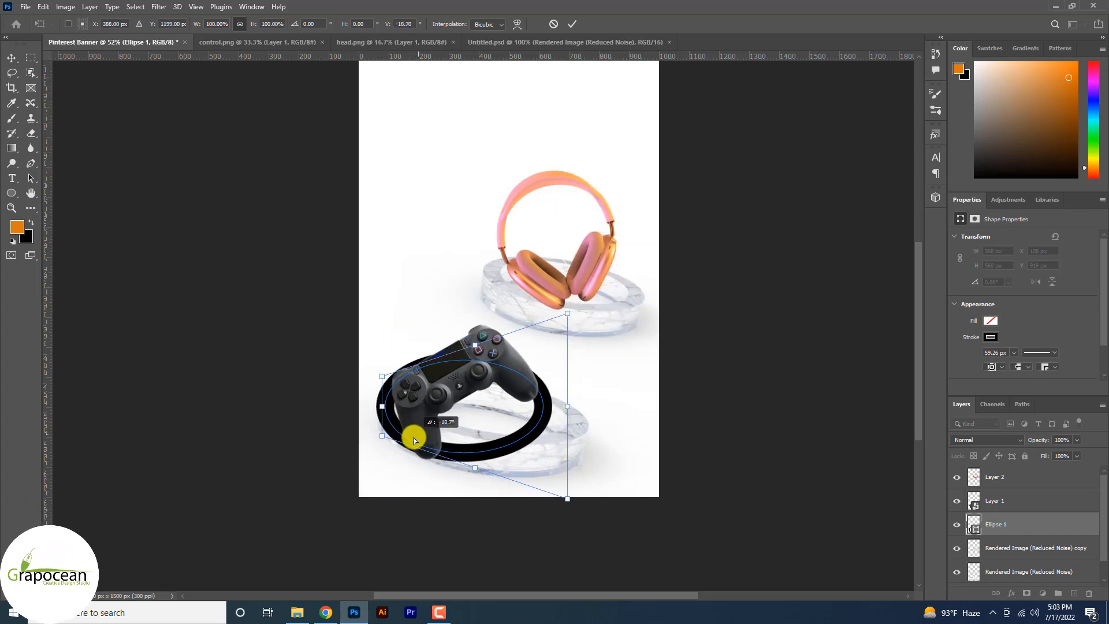
pyautogui.moveTo(569, 502); pyautogui.dragTo(604, 525)
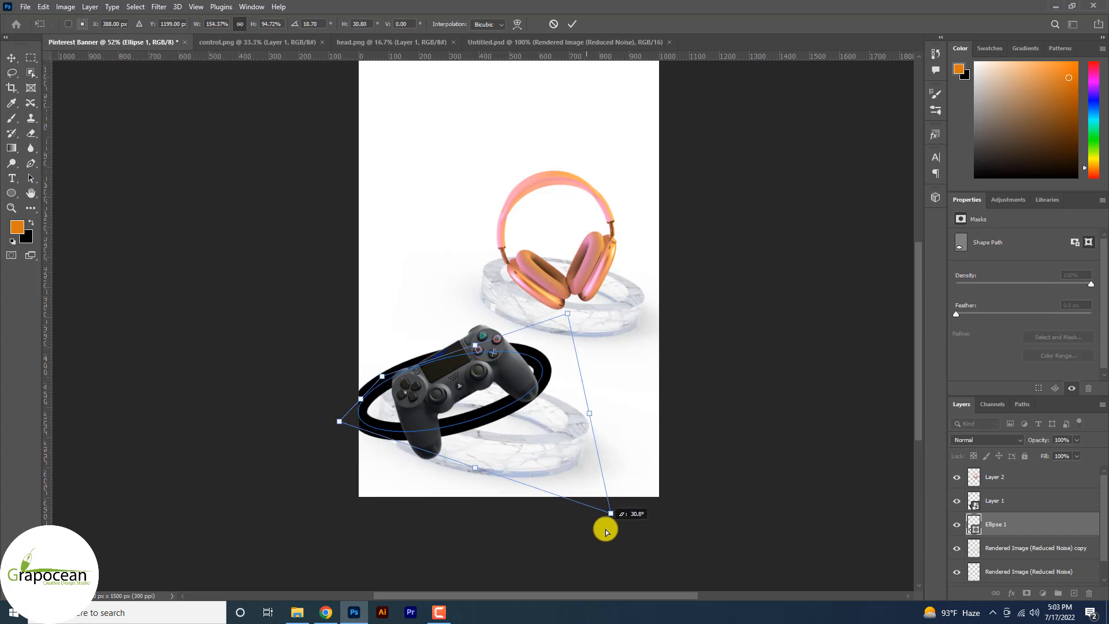
pyautogui.moveTo(473, 434); pyautogui.dragTo(488, 454)
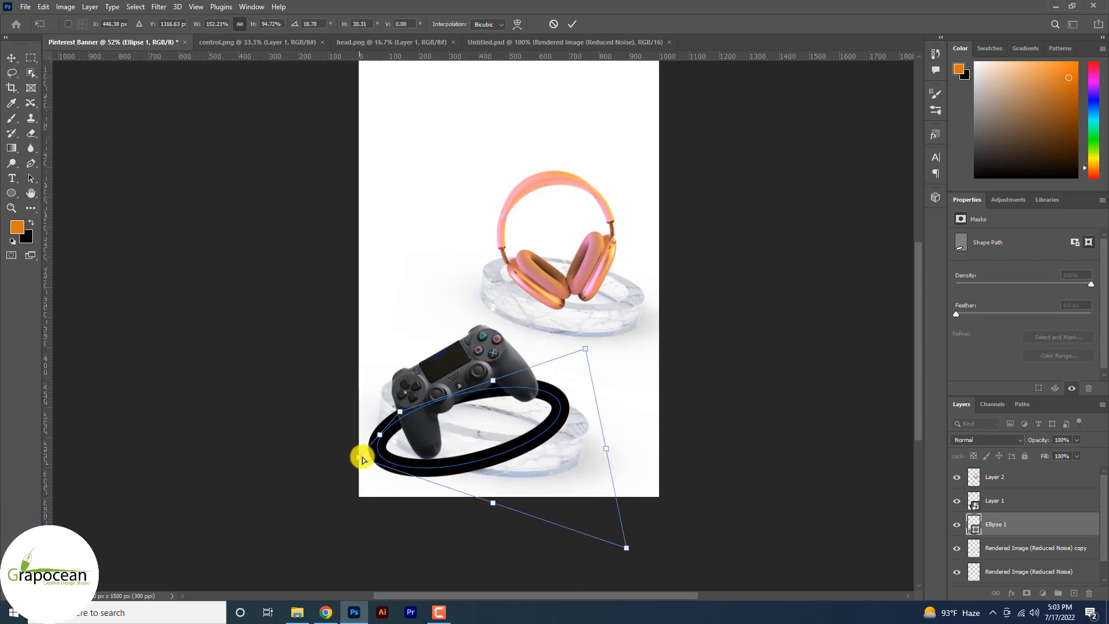
pyautogui.moveTo(358, 459); pyautogui.dragTo(386, 469)
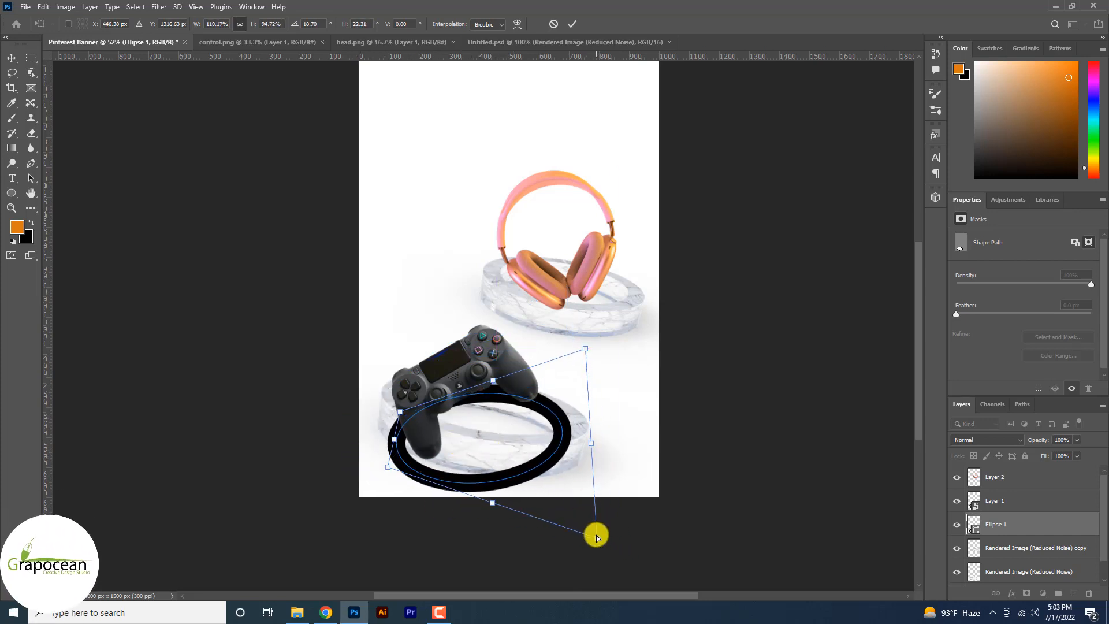
pyautogui.moveTo(597, 539); pyautogui.dragTo(611, 566)
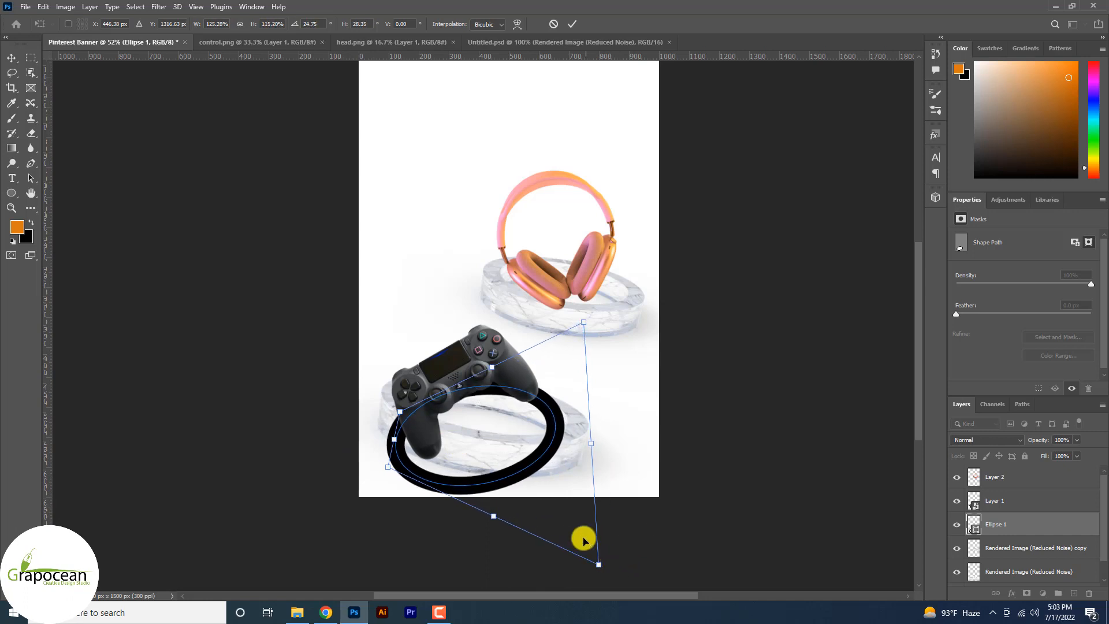
pyautogui.moveTo(402, 411); pyautogui.dragTo(390, 401)
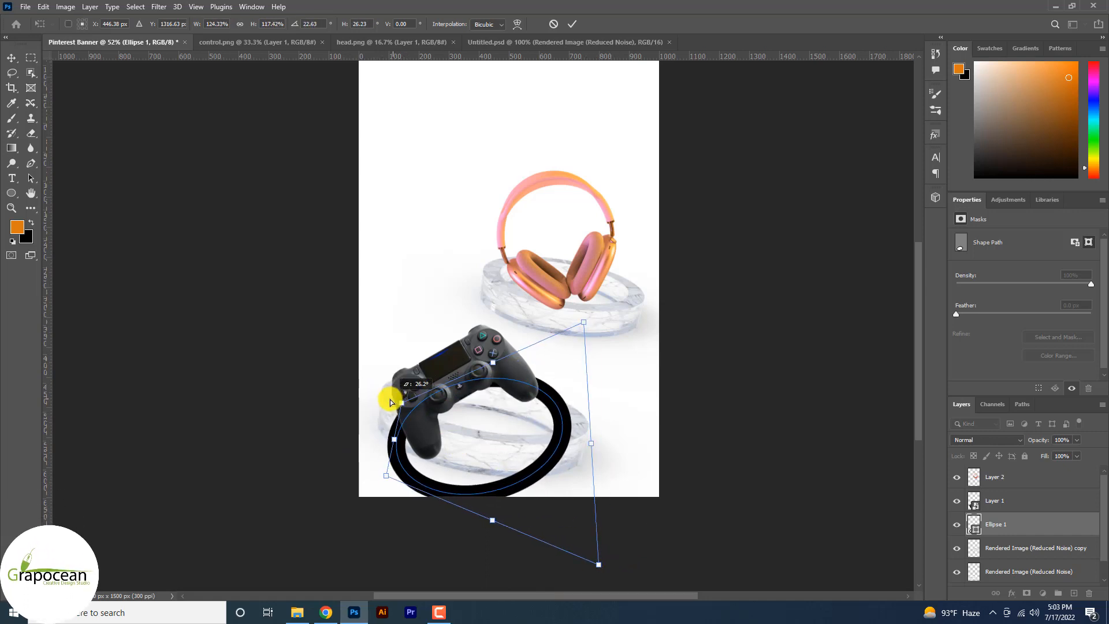
# Thin the black ellipse's stroke and move its layer below both marble ring layers, directly above the background.
pyautogui.click(12, 193)
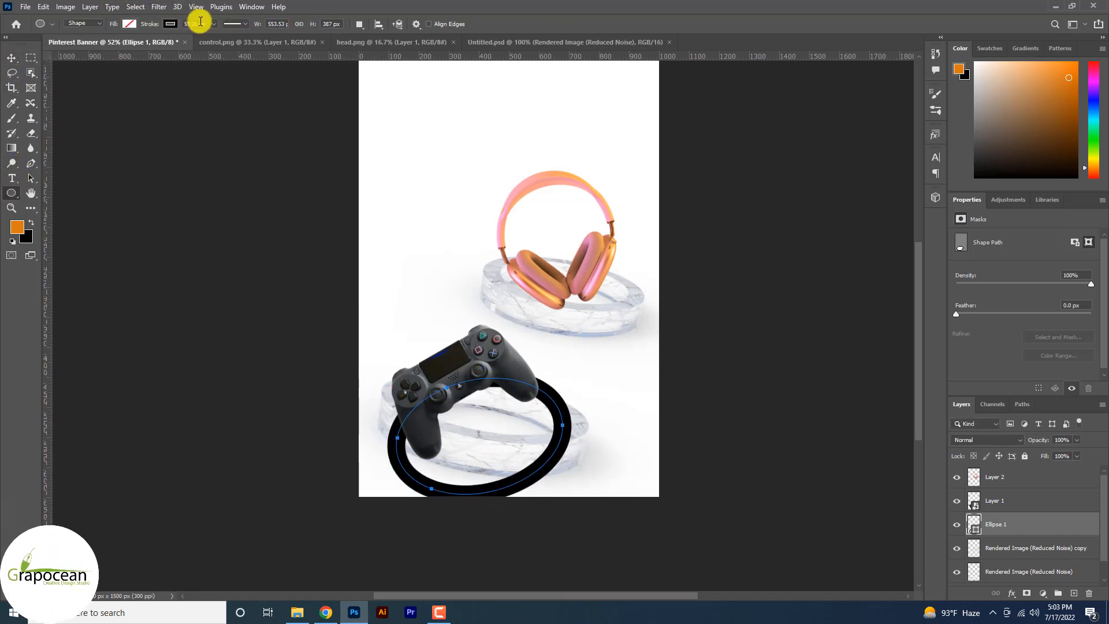
pyautogui.moveTo(212, 40); pyautogui.dragTo(207, 43)
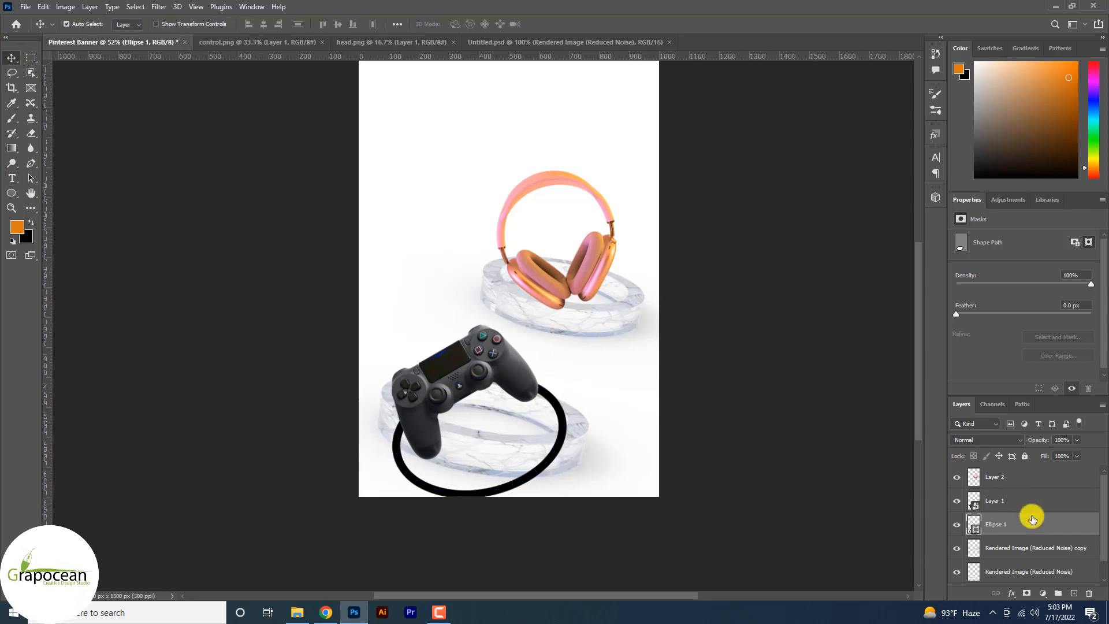
pyautogui.moveTo(1032, 519); pyautogui.dragTo(1041, 564)
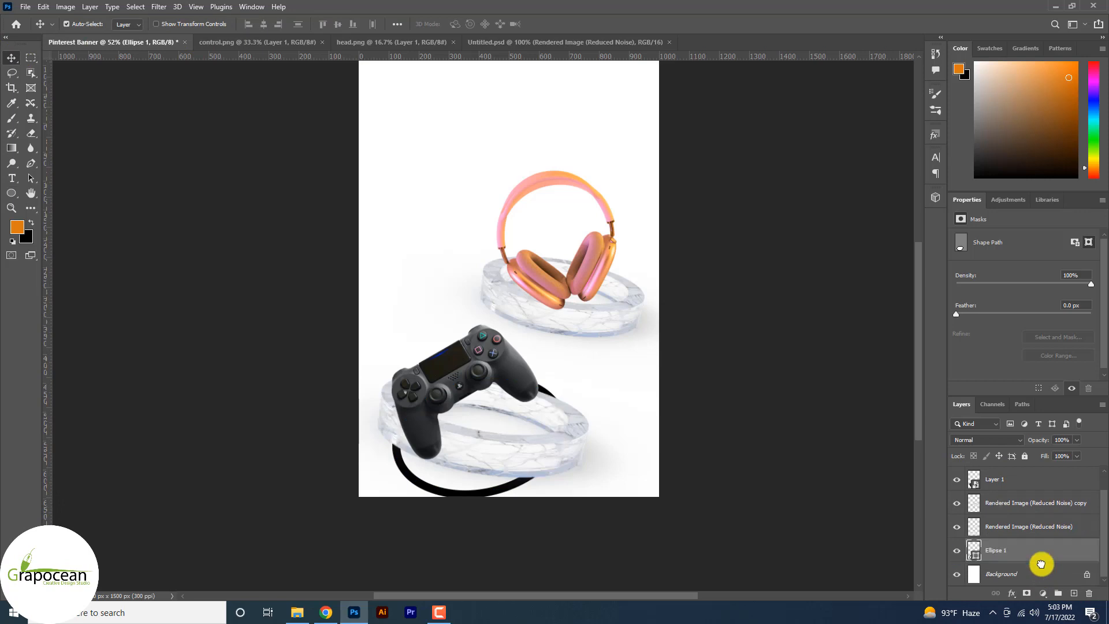
# Distort the black ellipse so its visible arc follows the lower-left outer edge of the controller's marble ring.
pyautogui.hotkey('ctrl', 't')
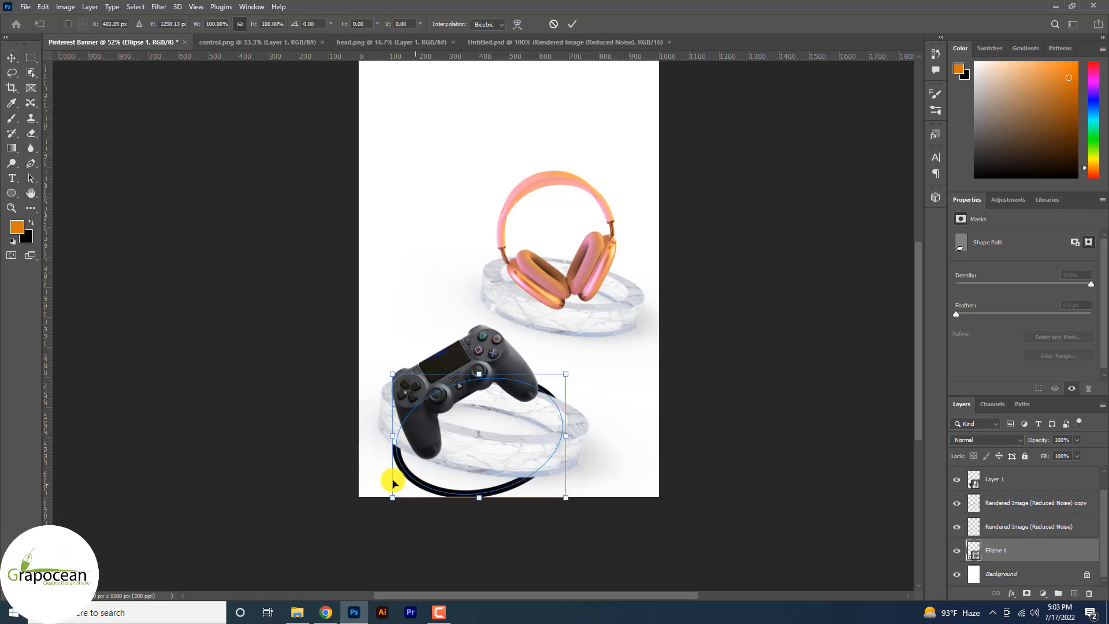
pyautogui.moveTo(392, 497); pyautogui.dragTo(370, 464)
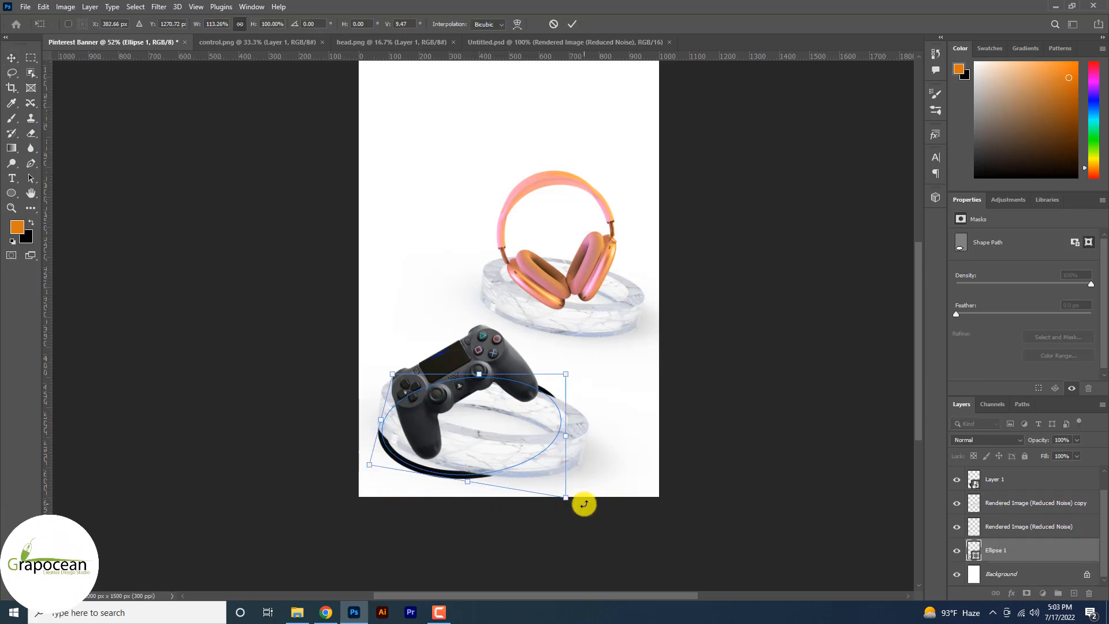
pyautogui.moveTo(565, 497); pyautogui.dragTo(632, 536)
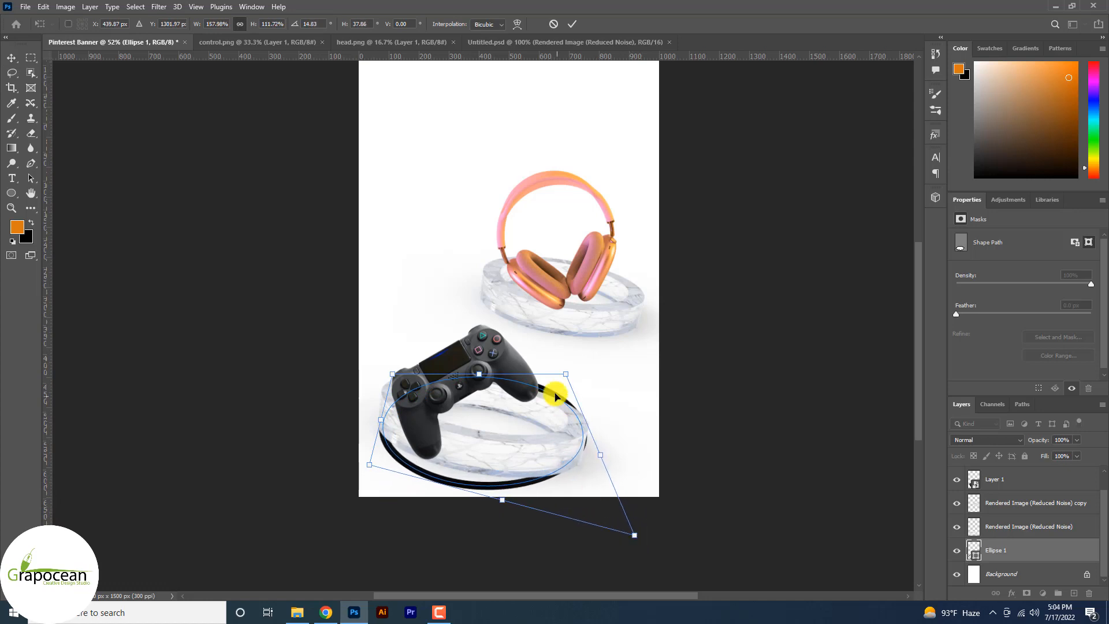
pyautogui.moveTo(566, 376); pyautogui.dragTo(555, 393)
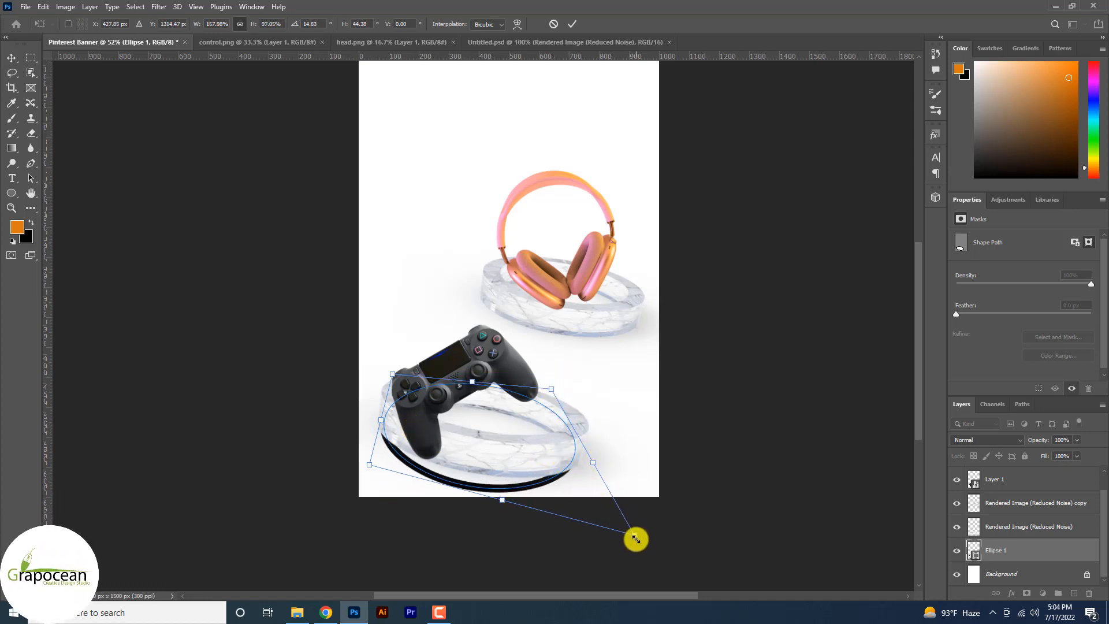
pyautogui.moveTo(636, 539); pyautogui.dragTo(661, 528)
pyautogui.moveTo(552, 389); pyautogui.dragTo(547, 400)
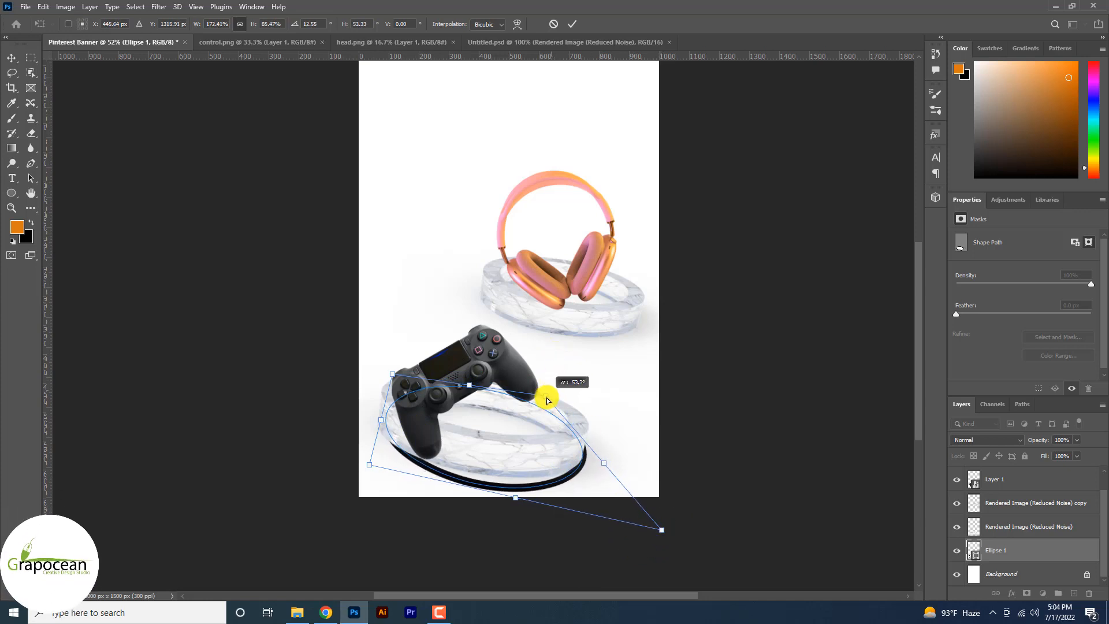
pyautogui.moveTo(395, 379); pyautogui.dragTo(381, 383)
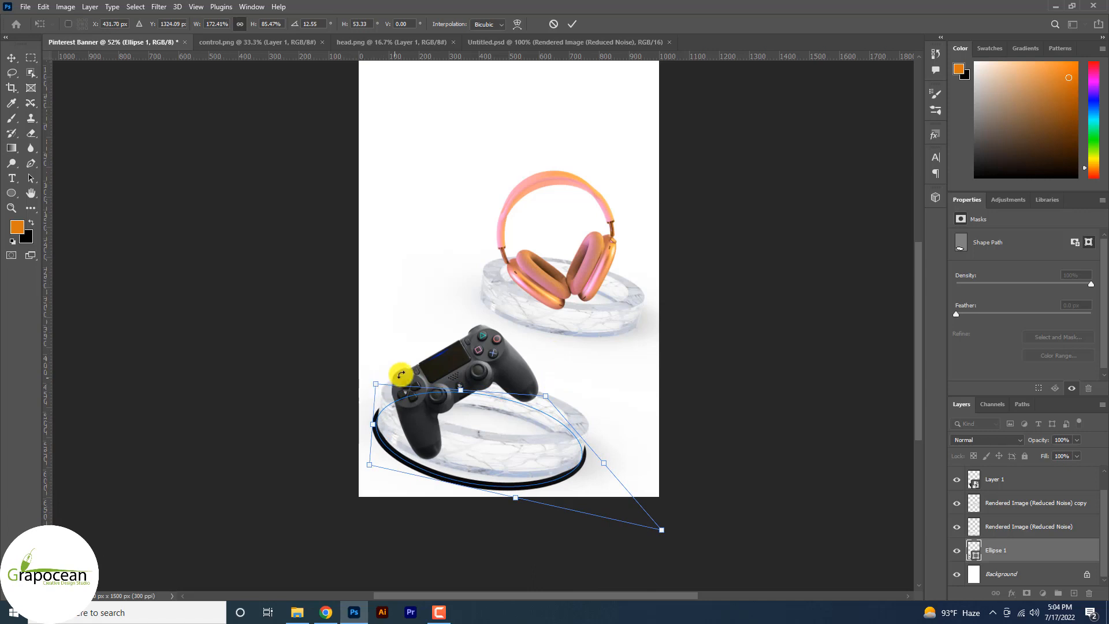
pyautogui.click(570, 33)
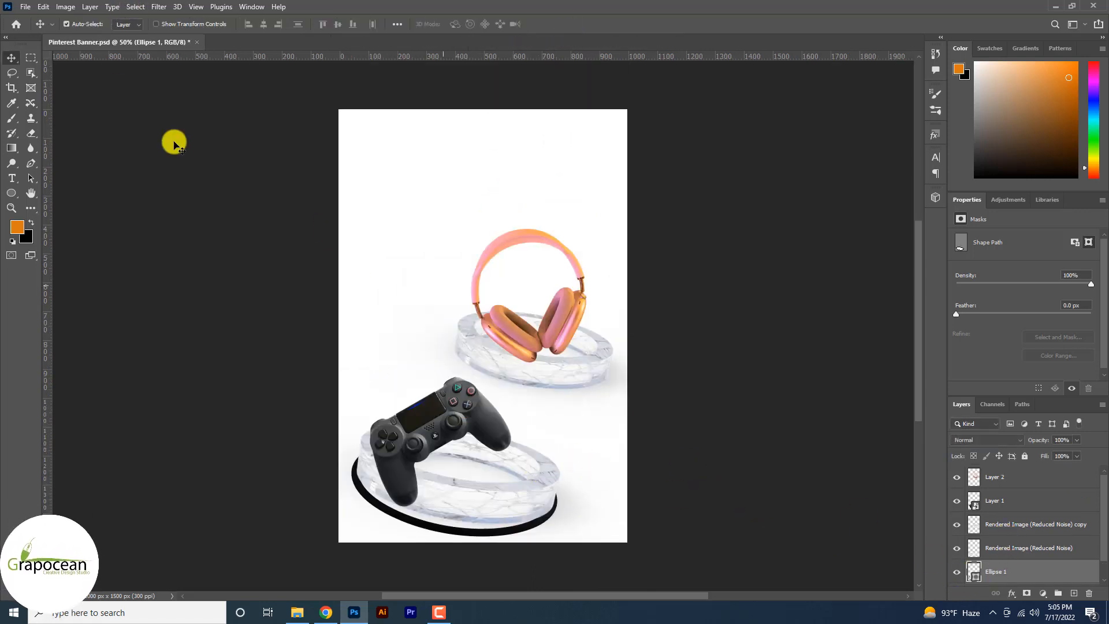
# Start a Tilt-Shift blur on the black ellipse, converting the layer to a smart object.
pyautogui.click(158, 7)
pyautogui.moveTo(257, 164)
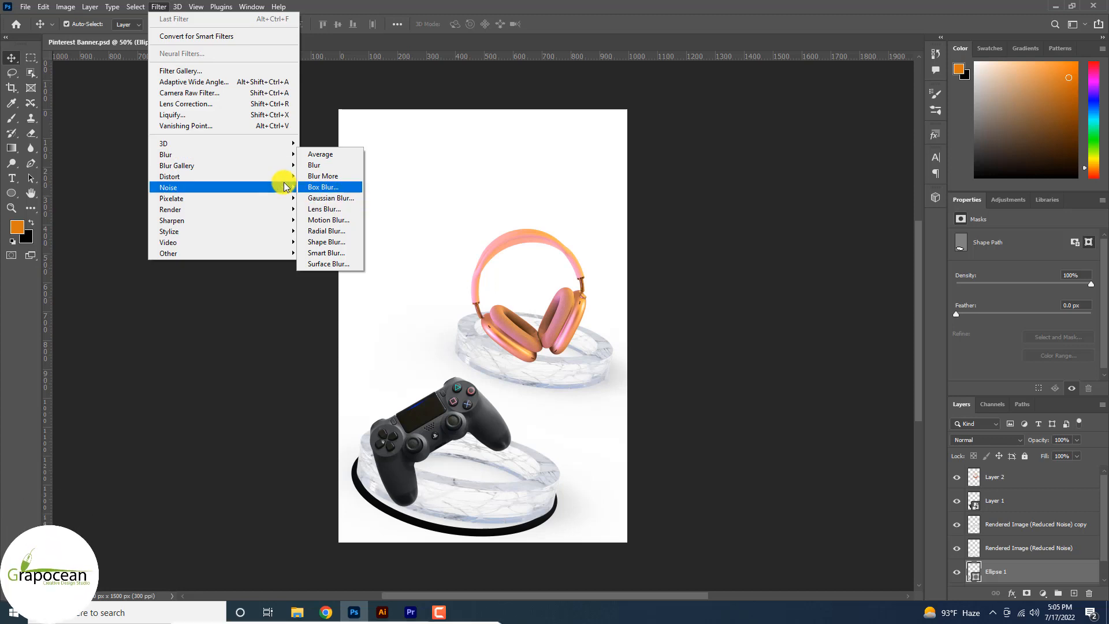
pyautogui.moveTo(292, 166)
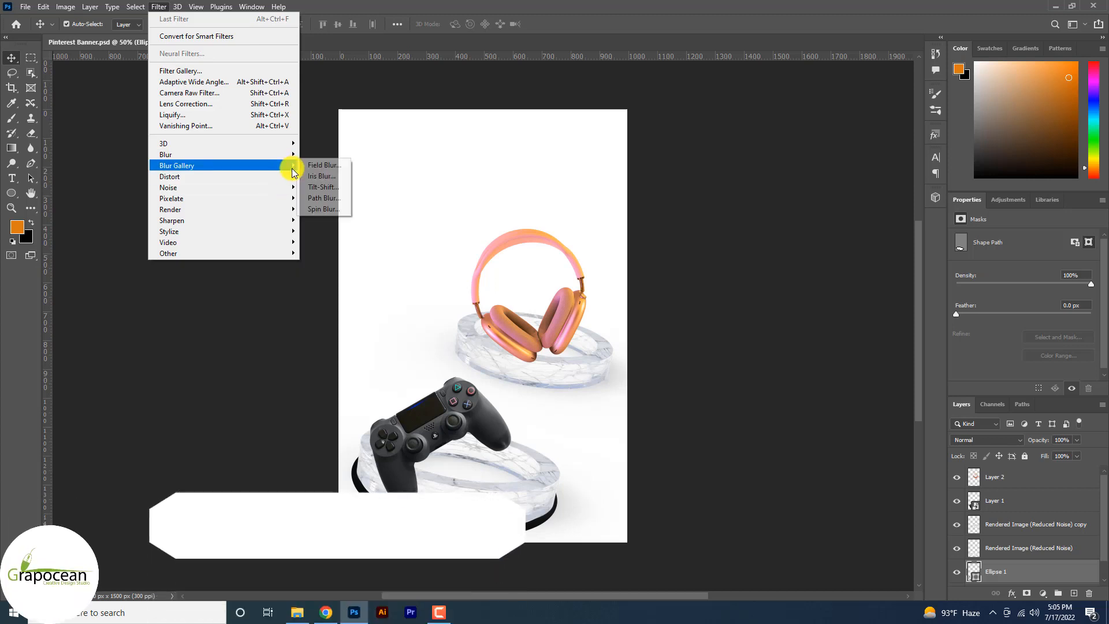
pyautogui.click(341, 204)
pyautogui.click(543, 228)
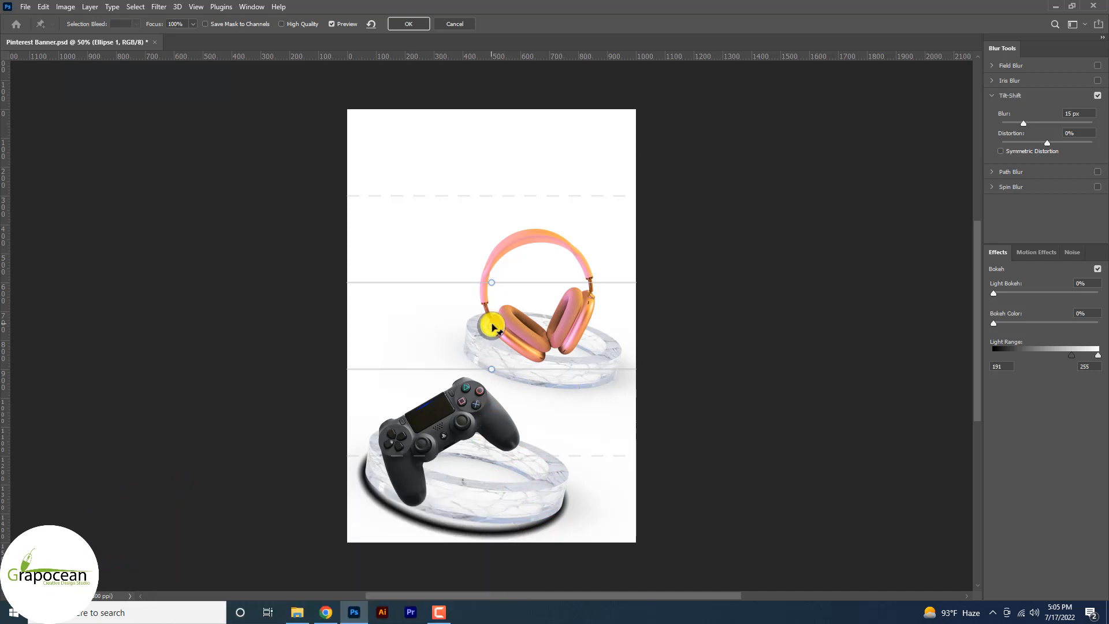
# Centre the tilt-shift blur inside the controller's marble ring, rotate its bands diagonally and narrow the transition zones.
pyautogui.moveTo(486, 428); pyautogui.dragTo(472, 503)
pyautogui.moveTo(487, 430); pyautogui.dragTo(479, 458)
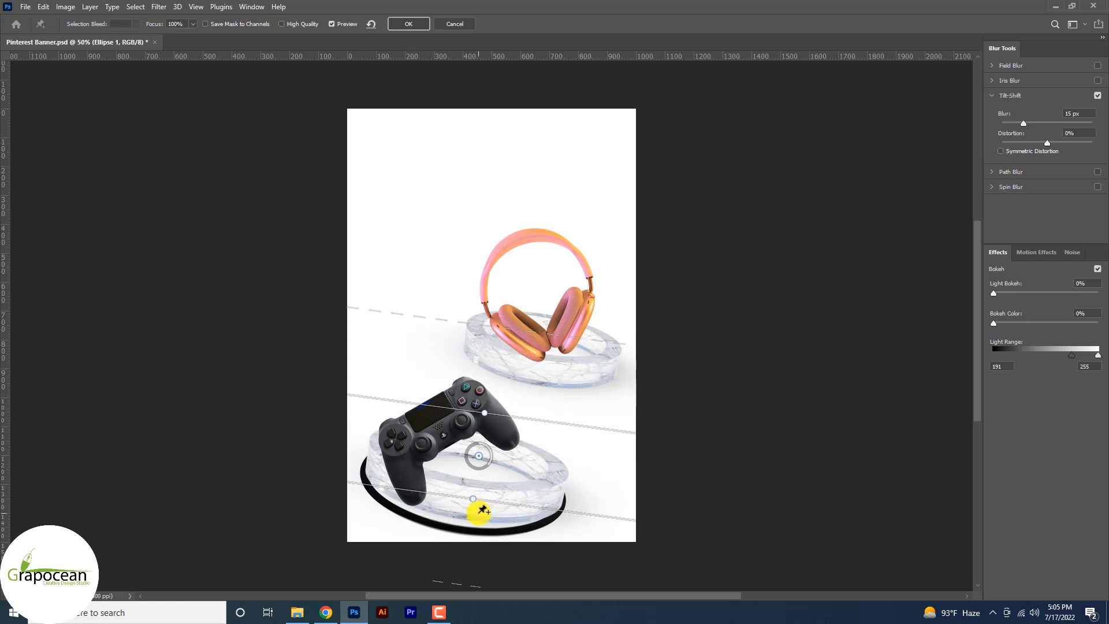
pyautogui.moveTo(476, 505); pyautogui.dragTo(503, 491)
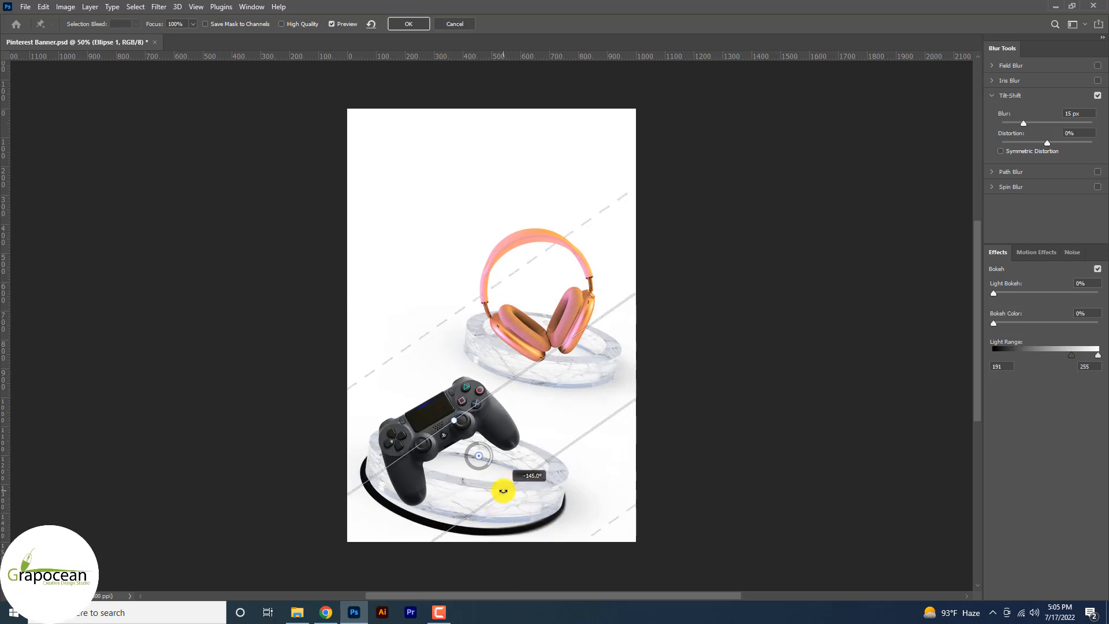
pyautogui.moveTo(598, 528); pyautogui.dragTo(530, 513)
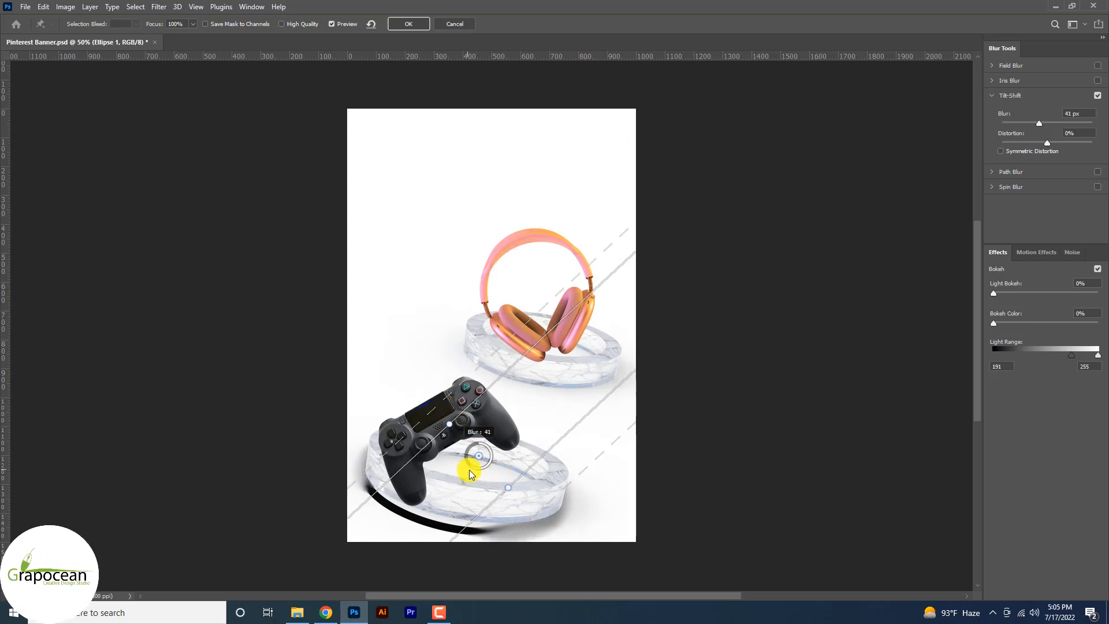
# Apply the tilt-shift at 26 px blur with a narrower focus band and lower the ellipse's opacity to about 26%.
pyautogui.moveTo(485, 474); pyautogui.dragTo(474, 476)
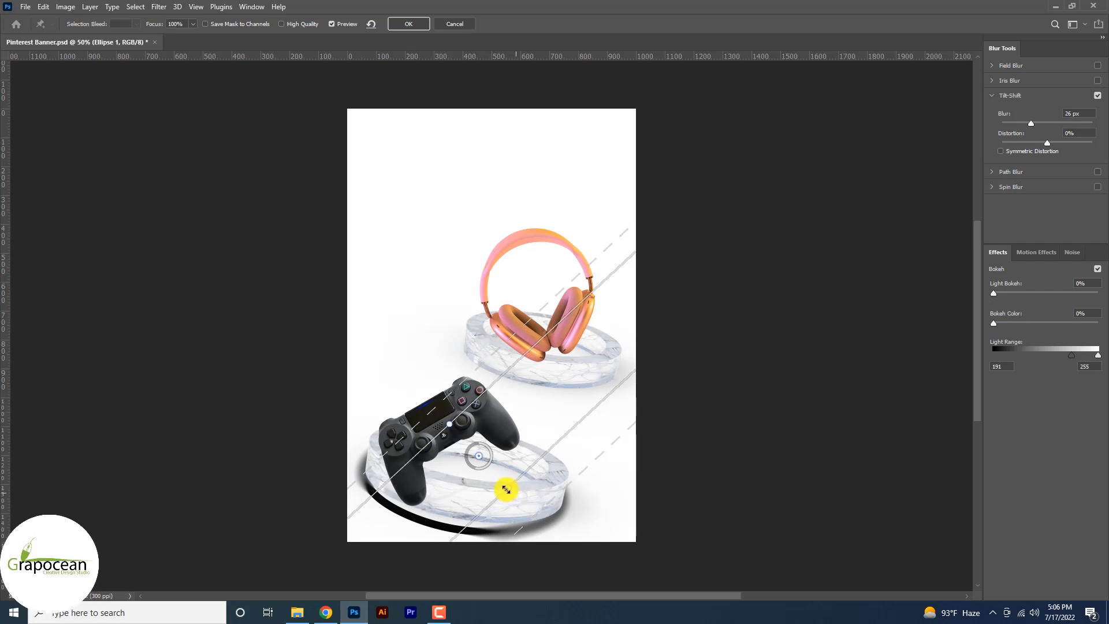
pyautogui.moveTo(503, 490); pyautogui.dragTo(486, 483)
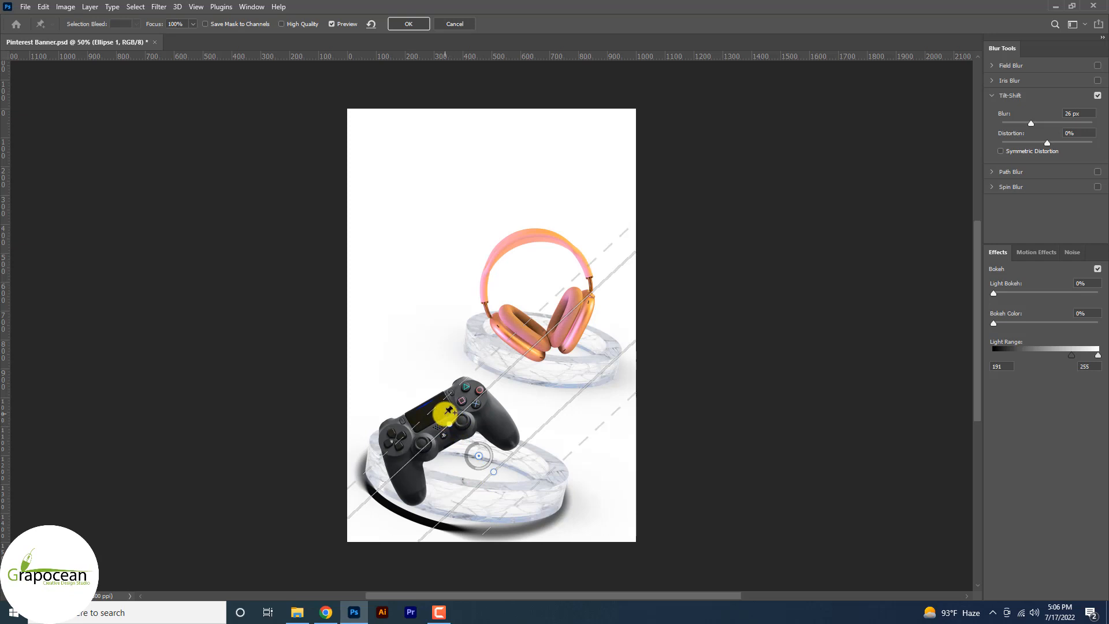
pyautogui.moveTo(442, 416); pyautogui.dragTo(473, 446)
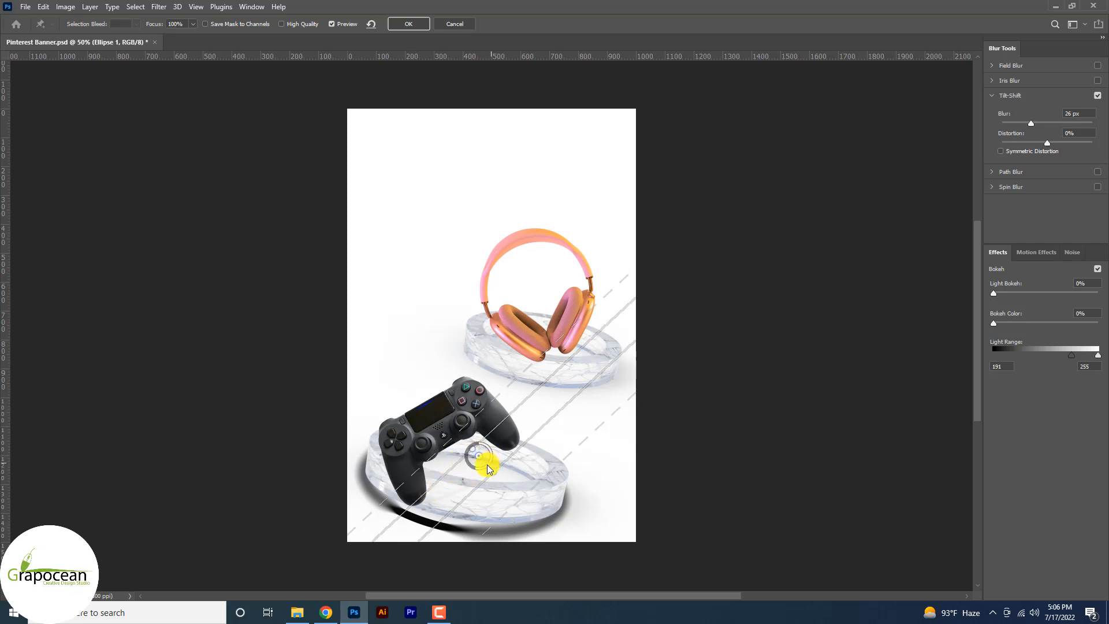
pyautogui.press('Return')
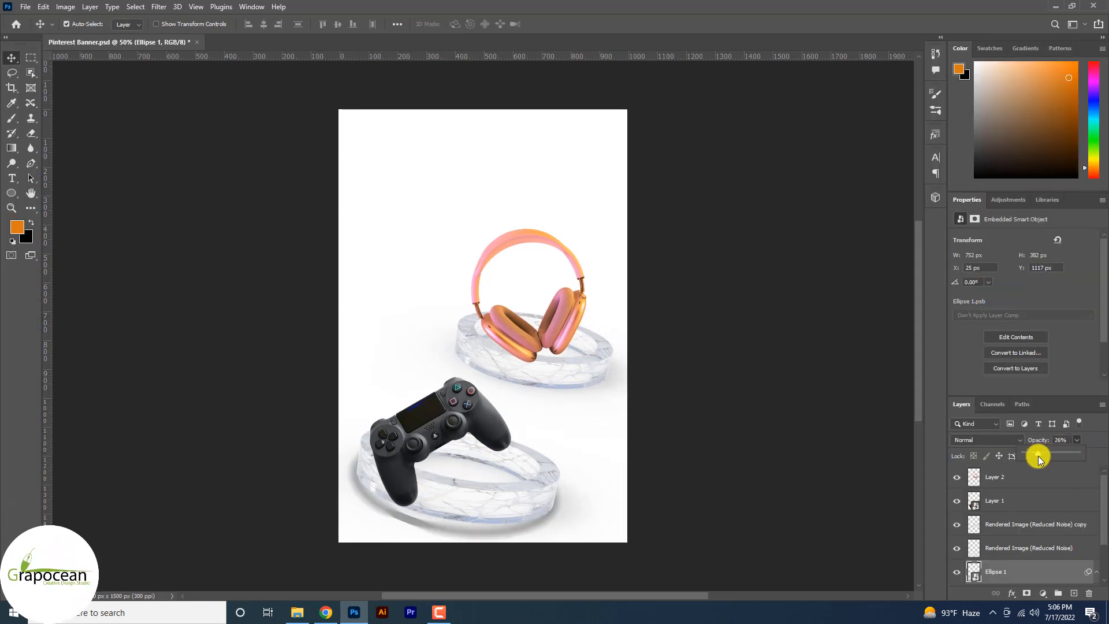
pyautogui.moveTo(1060, 456); pyautogui.dragTo(1034, 457)
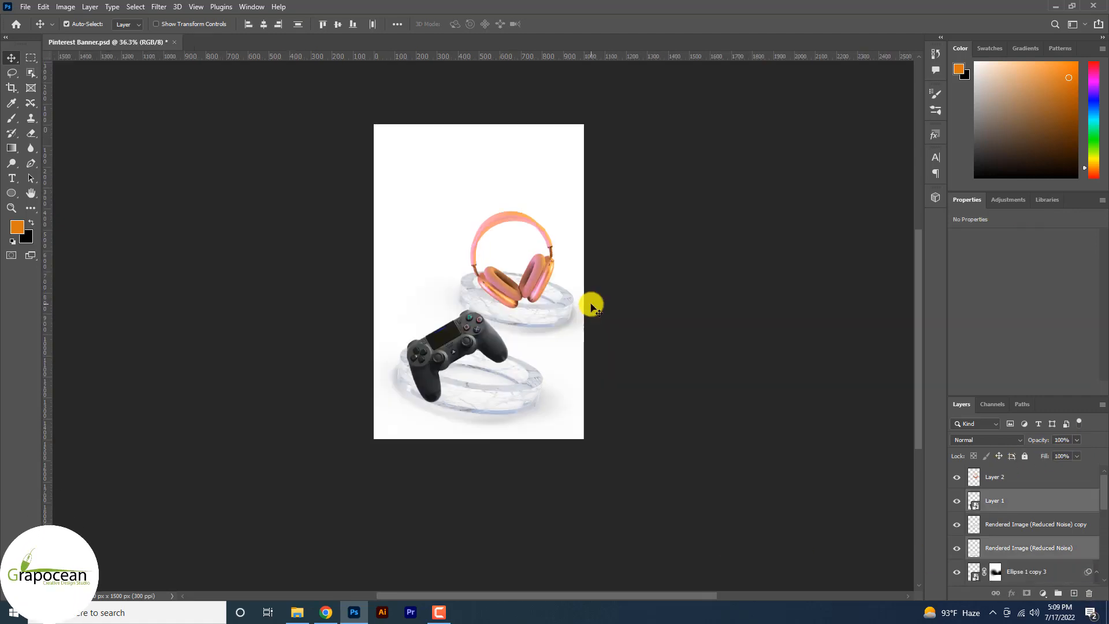
# Move the controller and its marble ring slightly up and to the right, closer to the headphones, and deselect the layers.
pyautogui.scroll(3, 532, 316)
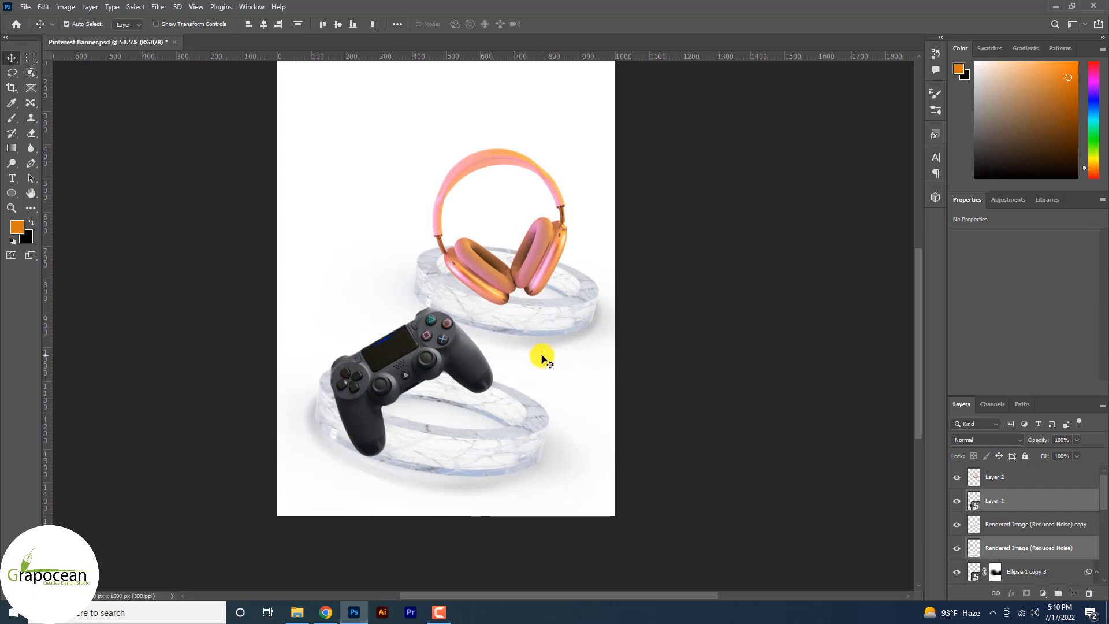
pyautogui.moveTo(445, 326)
pyautogui.mouseDown()
pyautogui.moveTo(463, 309)
pyautogui.moveTo(453, 329)
pyautogui.mouseUp()
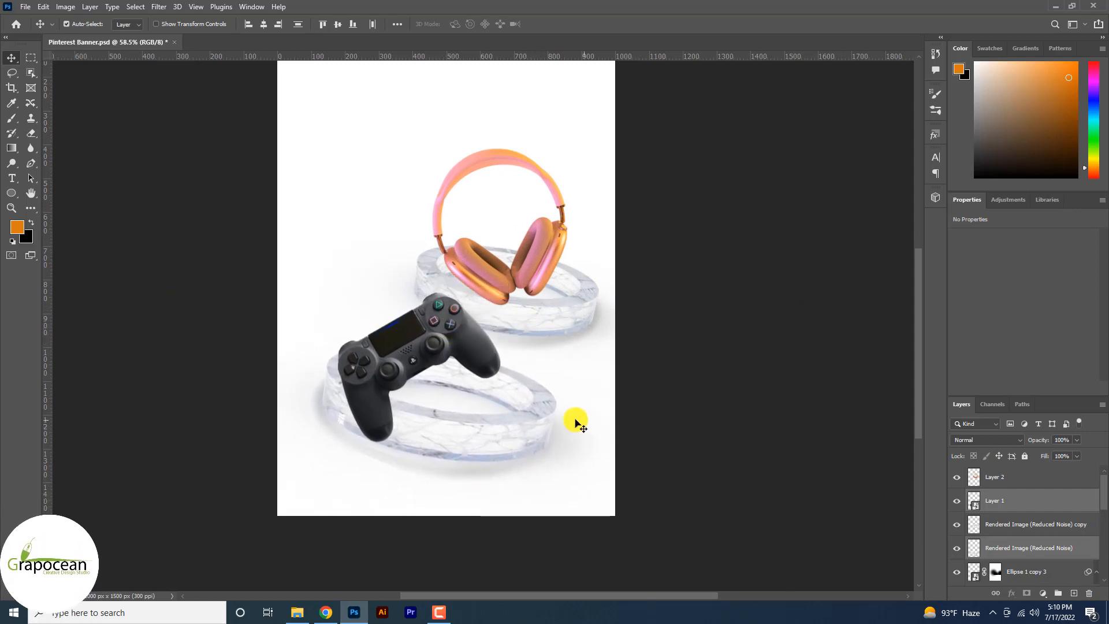
pyautogui.click(732, 441)
pyautogui.scroll(-2, 571, 425)
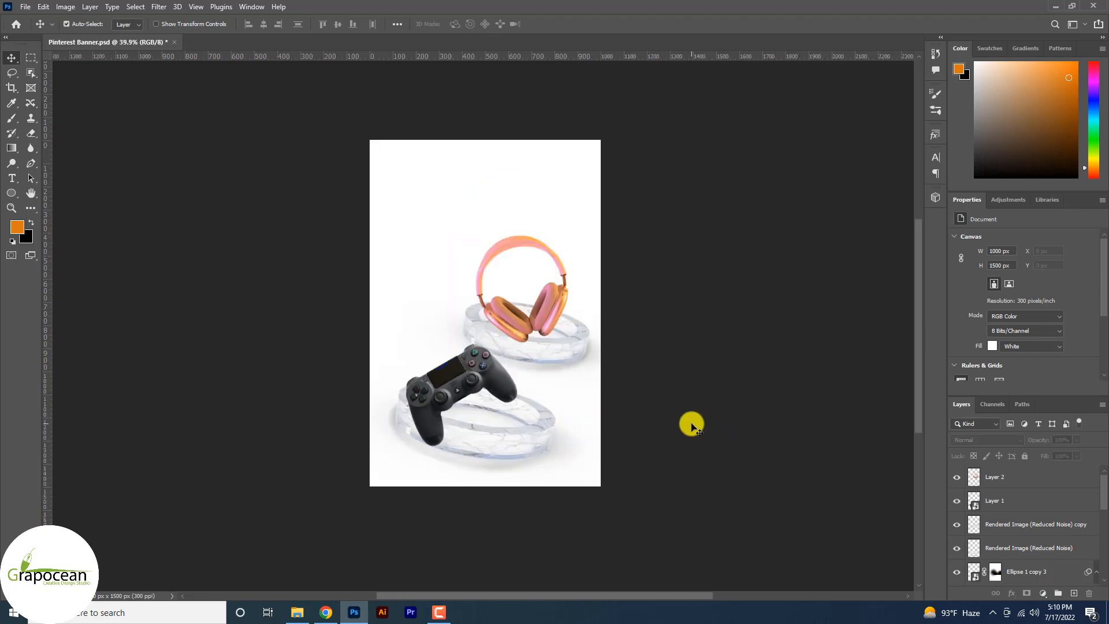
pyautogui.scroll(-3, 650, 436)
pyautogui.scroll(3, 546, 378)
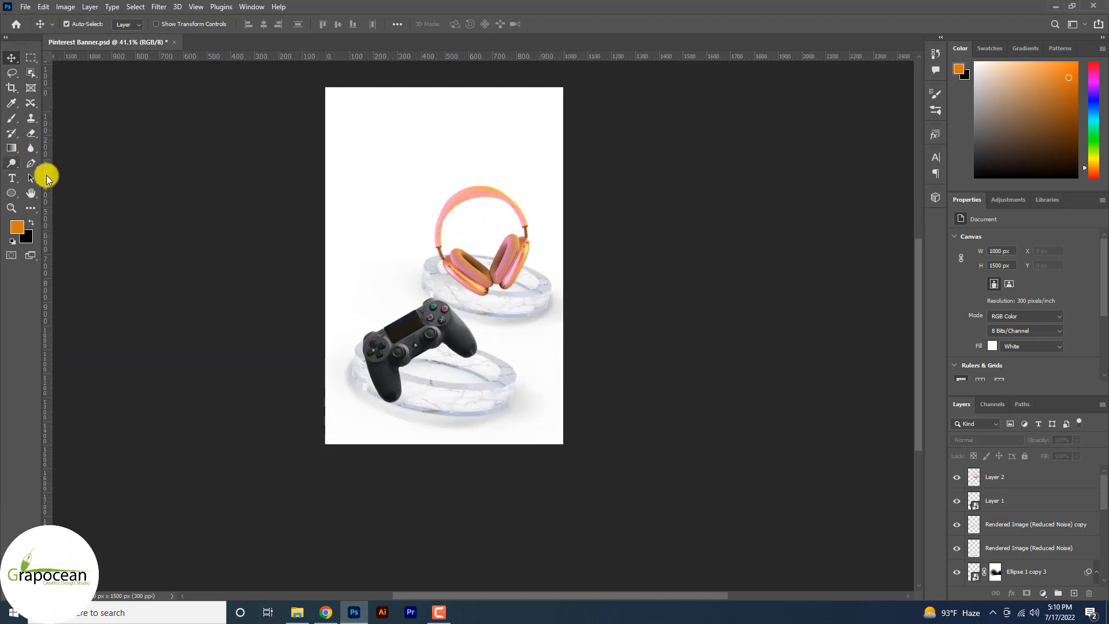
# Draw a rectangle about 1108 × 470 px across the canvas's lower part and place its layer directly above the Background.
pyautogui.click(16, 201)
pyautogui.click(58, 192)
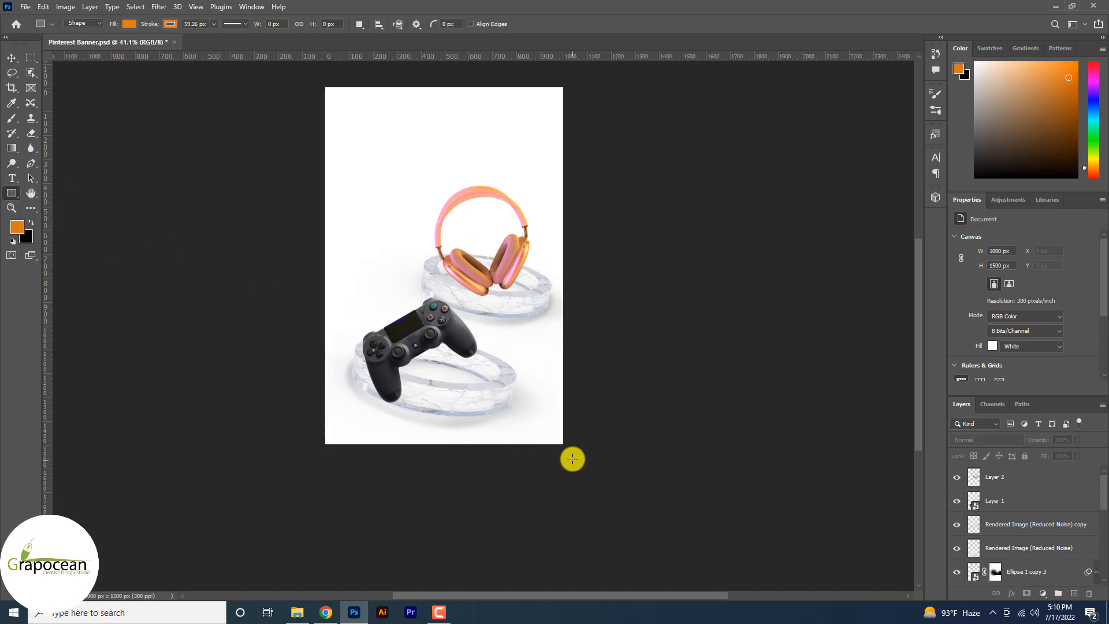
pyautogui.moveTo(573, 450); pyautogui.dragTo(242, 359)
pyautogui.moveTo(308, 338); pyautogui.dragTo(309, 338)
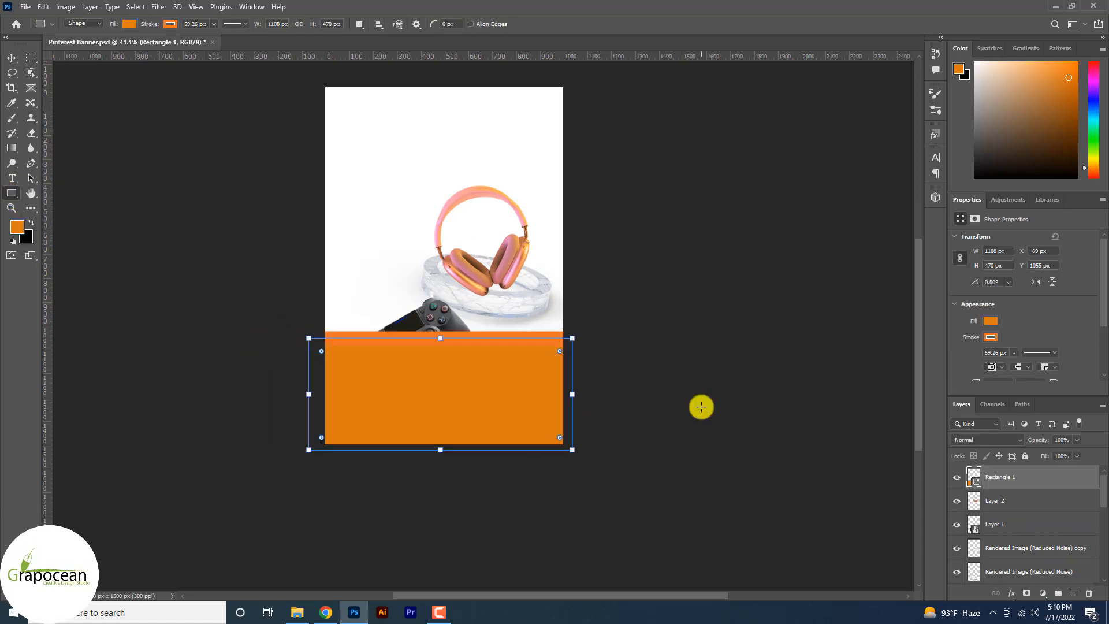
pyautogui.moveTo(1032, 622); pyautogui.dragTo(1031, 622)
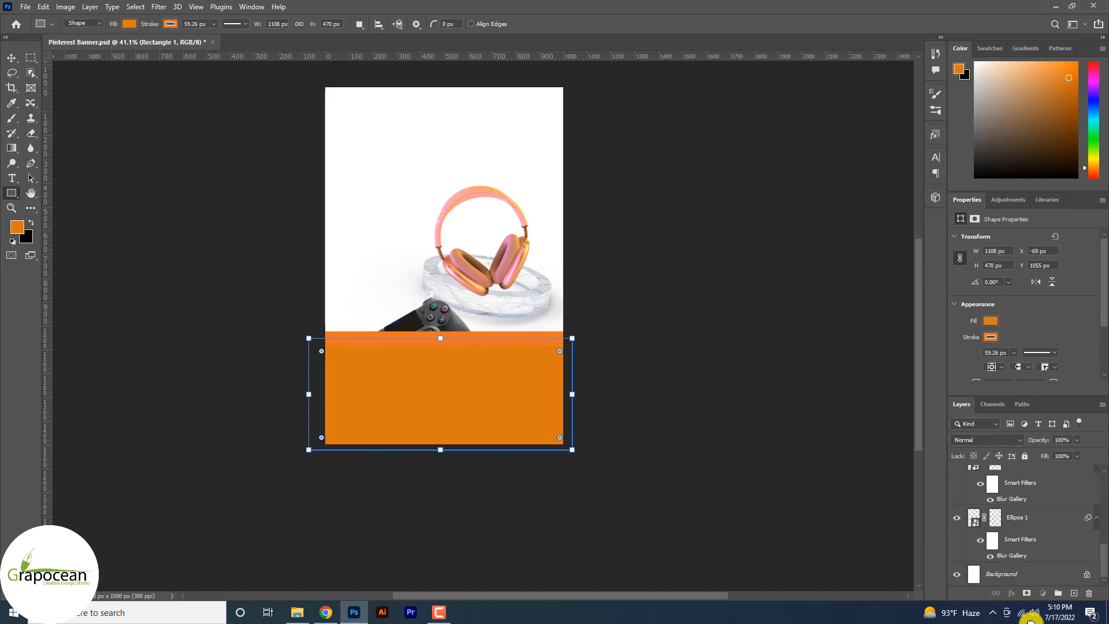
pyautogui.moveTo(1026, 566); pyautogui.dragTo(1026, 567)
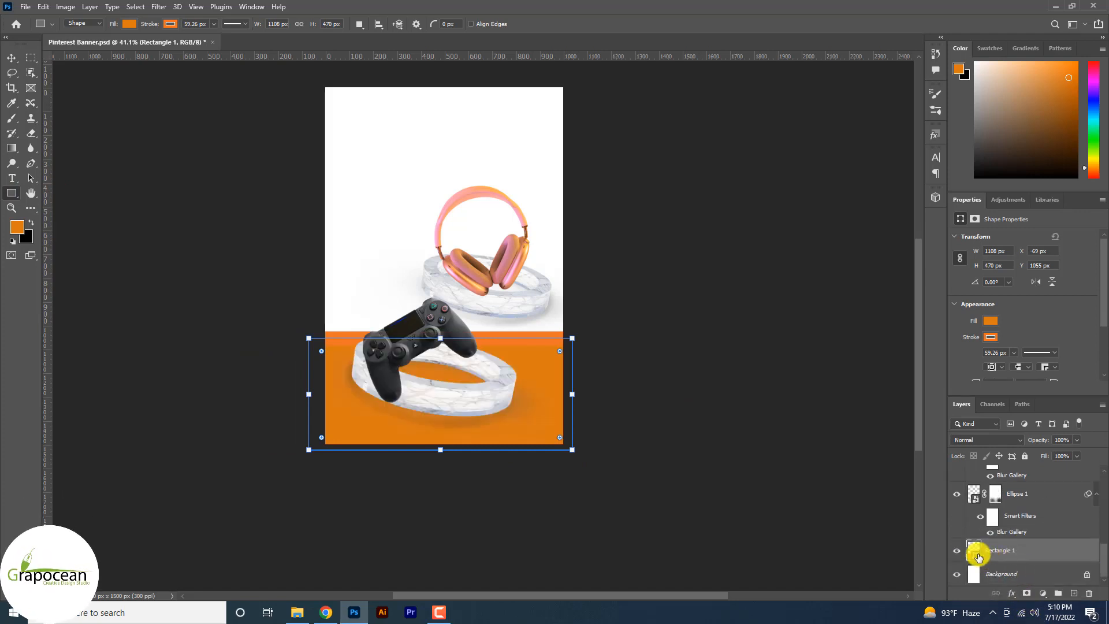
# Fill the lower rectangle with the pink sampled from the headphones' headband and remove its orange stroke.
pyautogui.doubleClick(976, 555)
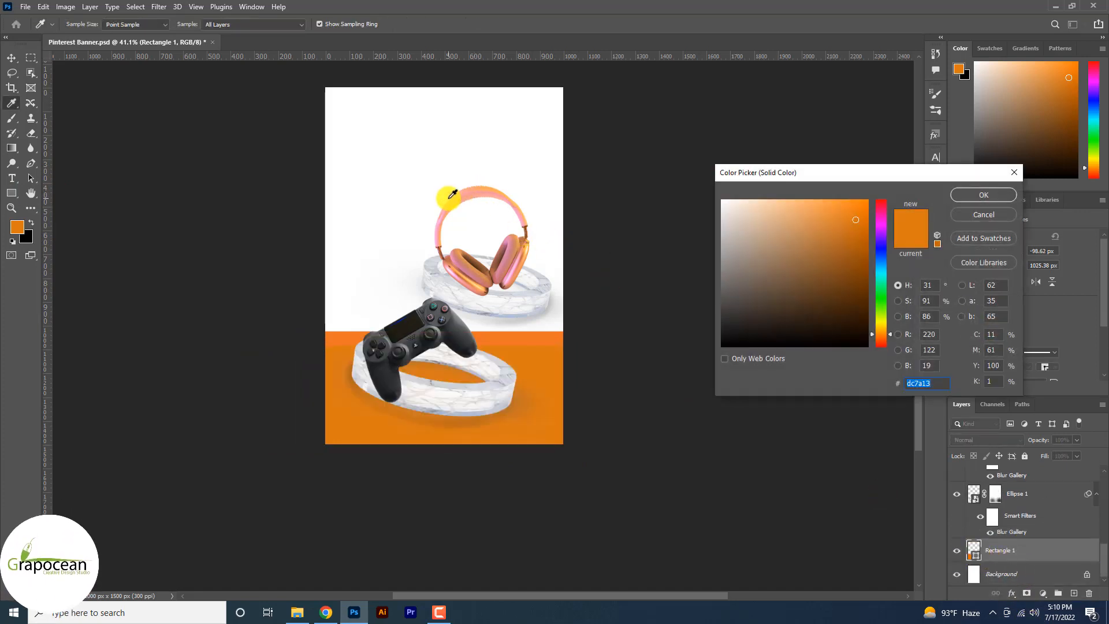
pyautogui.click(456, 194)
pyautogui.click(997, 197)
pyautogui.click(12, 193)
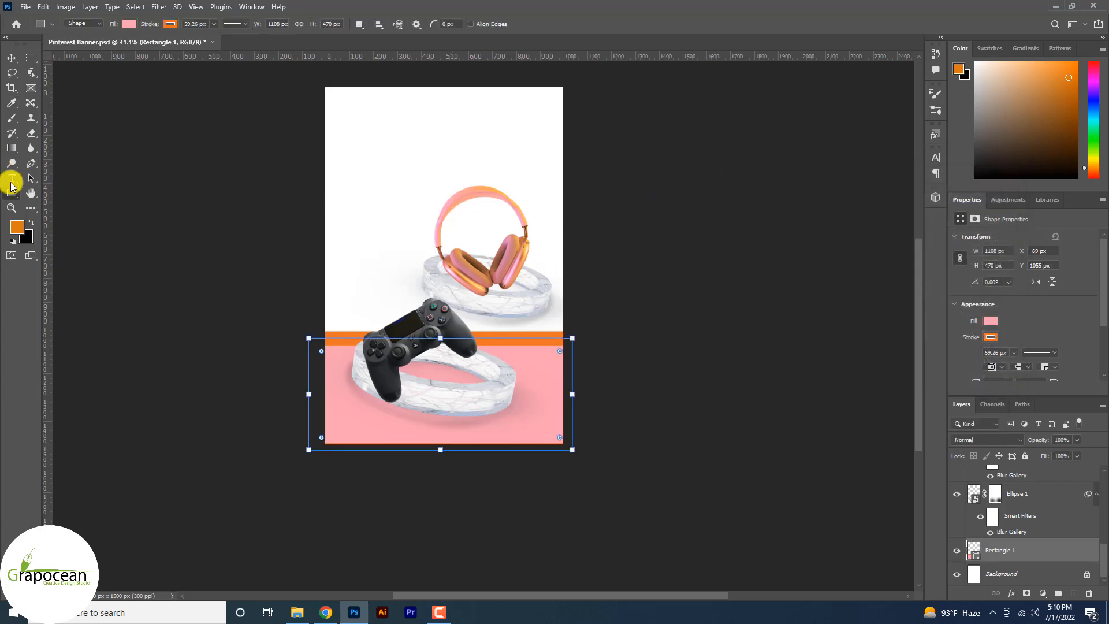
pyautogui.click(130, 25)
pyautogui.click(104, 47)
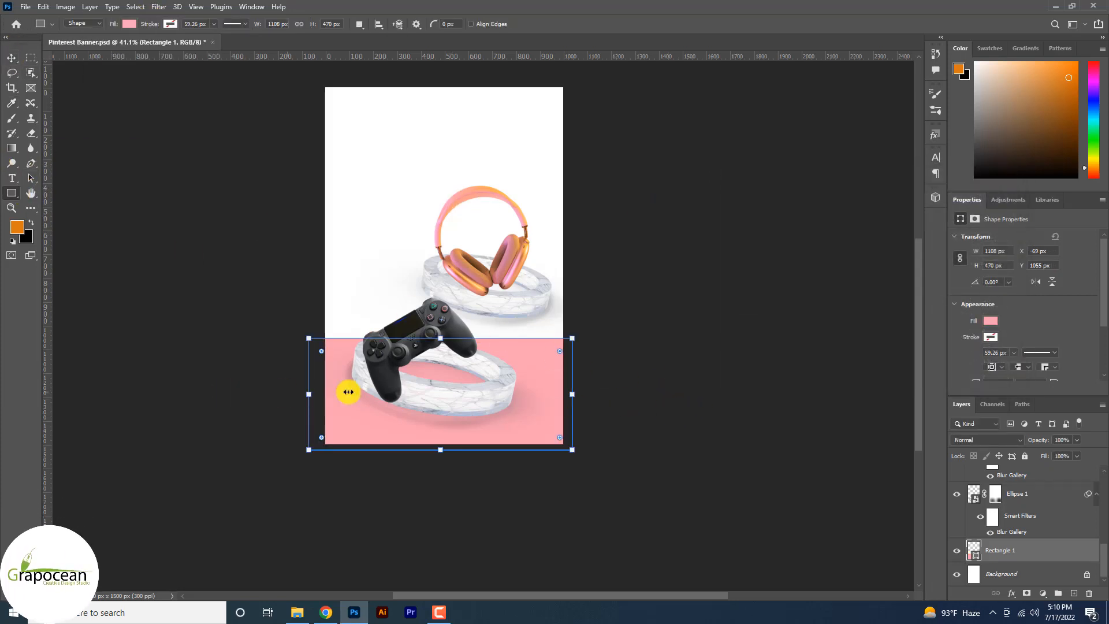
# Raise the brightness of the lower rectangle's pink fill to 100%.
pyautogui.click(990, 323)
pyautogui.click(990, 321)
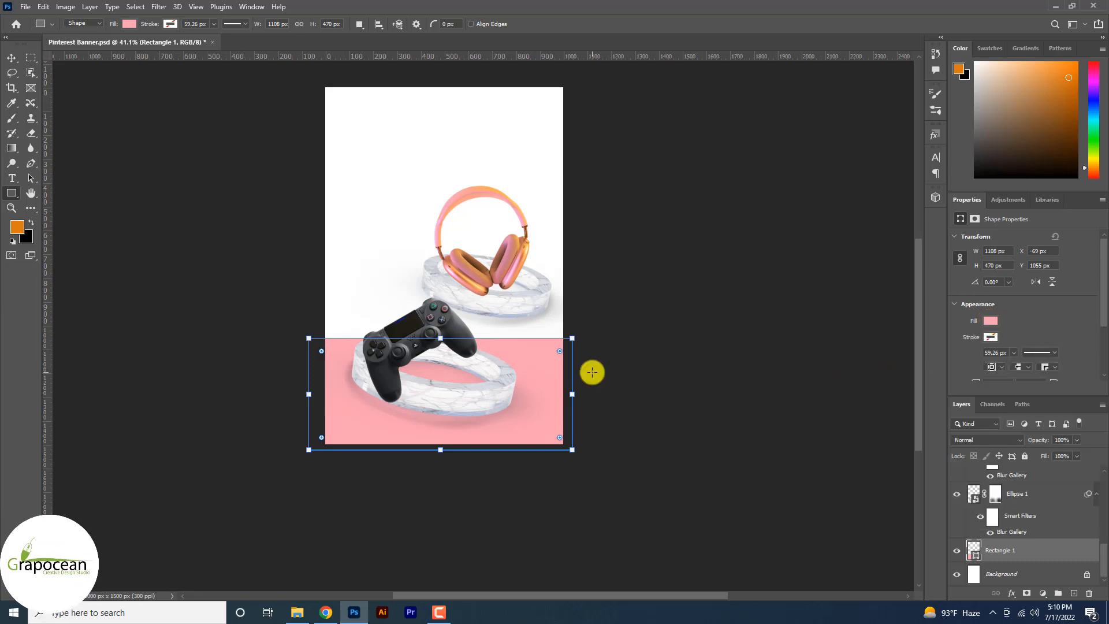
pyautogui.doubleClick(972, 551)
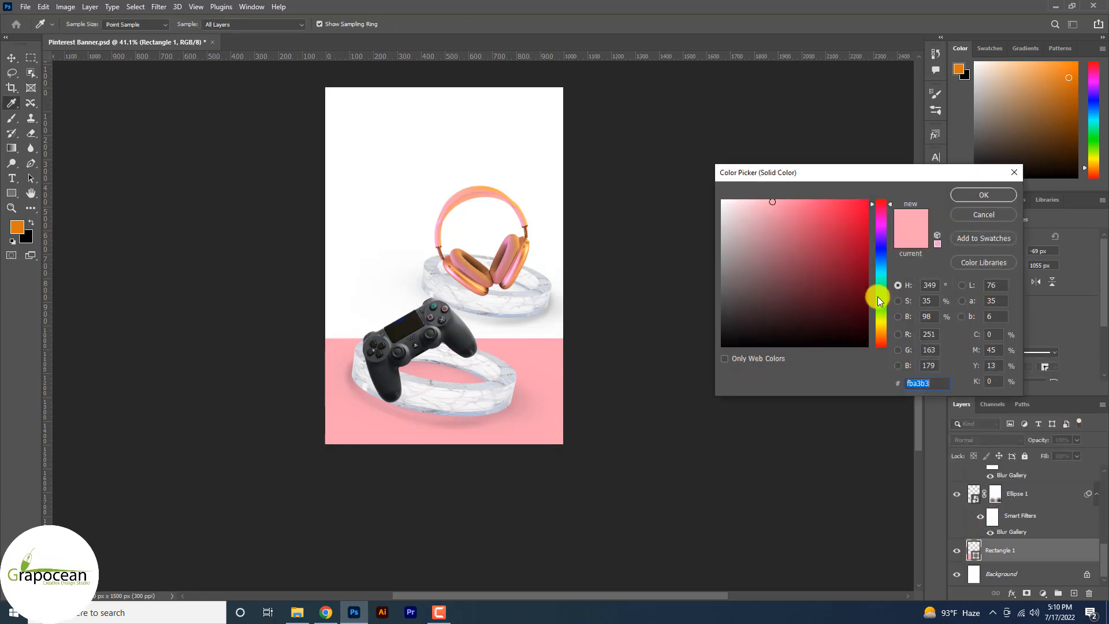
pyautogui.click(908, 317)
pyautogui.moveTo(886, 267)
pyautogui.mouseDown()
pyautogui.moveTo(880, 239)
pyautogui.moveTo(864, 290)
pyautogui.moveTo(882, 202)
pyautogui.mouseUp()
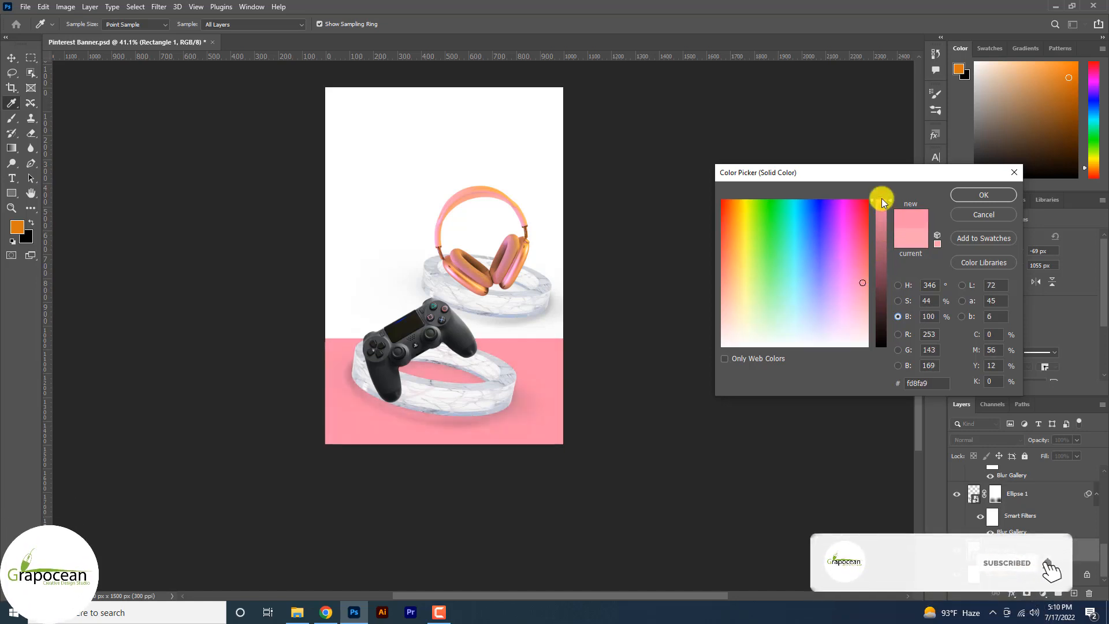
pyautogui.click(992, 196)
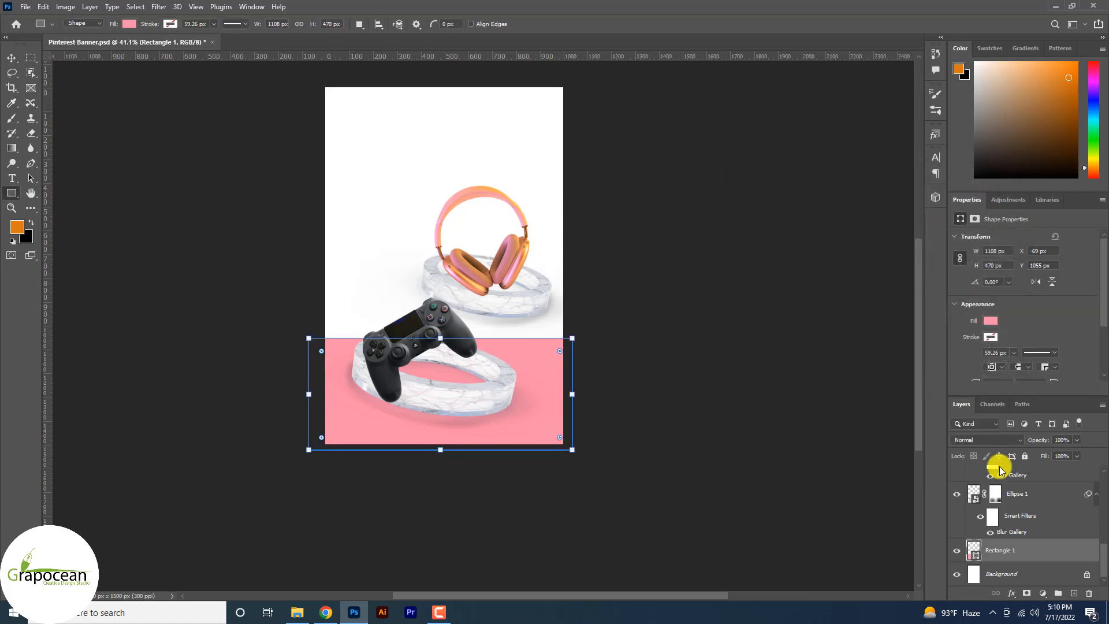
# Draw a rectangle about 1076 × 1077 px over the canvas's upper part, filled with pink ff90aa and without a stroke.
pyautogui.click(1074, 595)
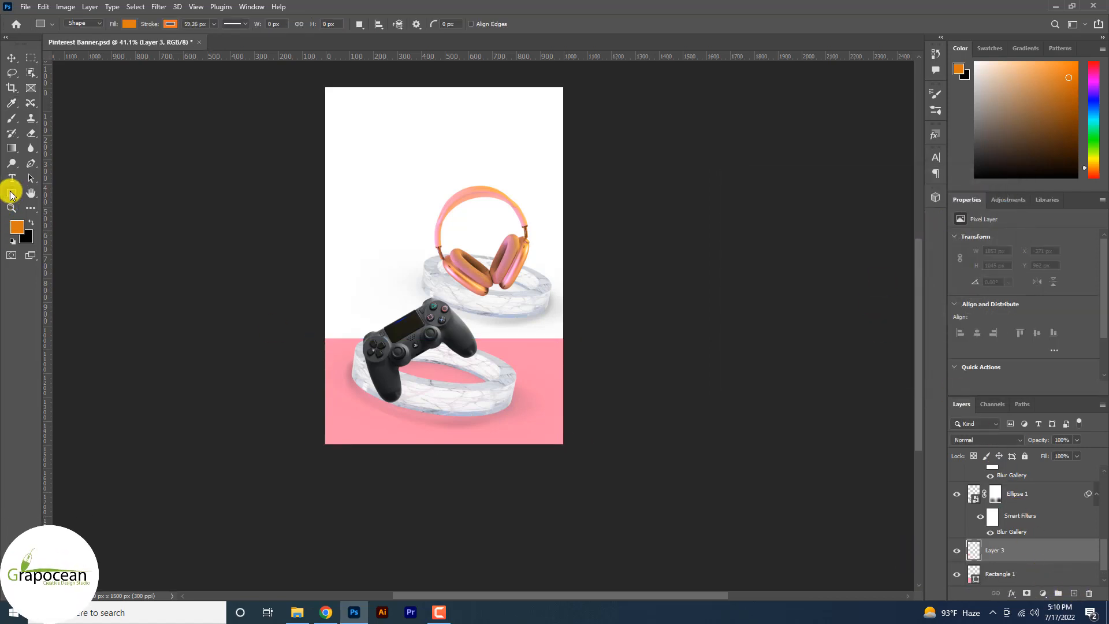
pyautogui.moveTo(320, 81); pyautogui.dragTo(575, 337)
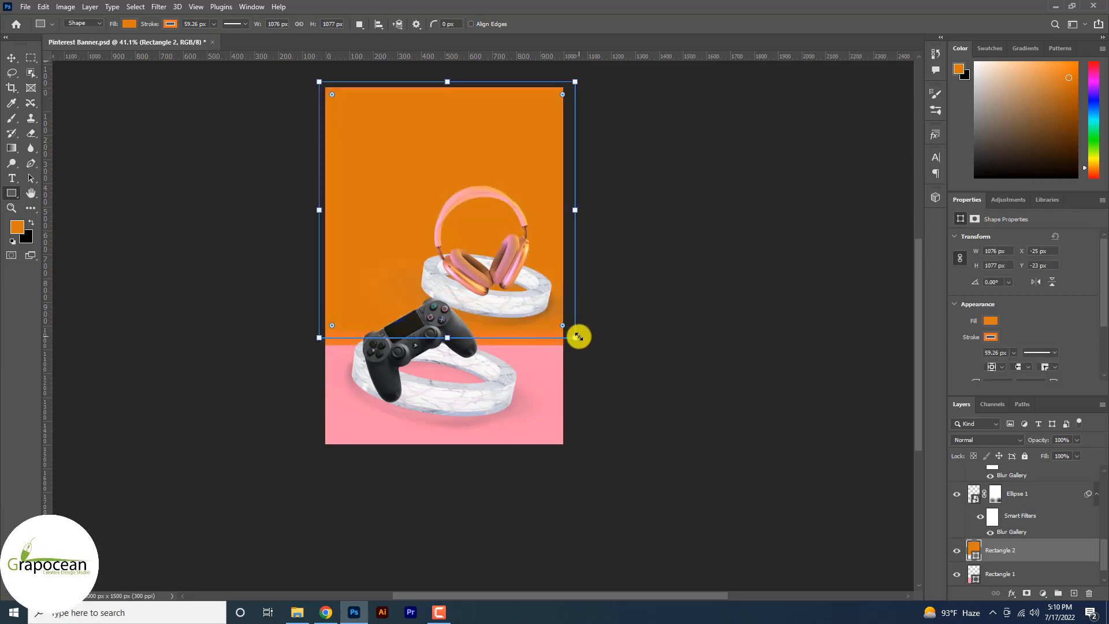
pyautogui.click(154, 24)
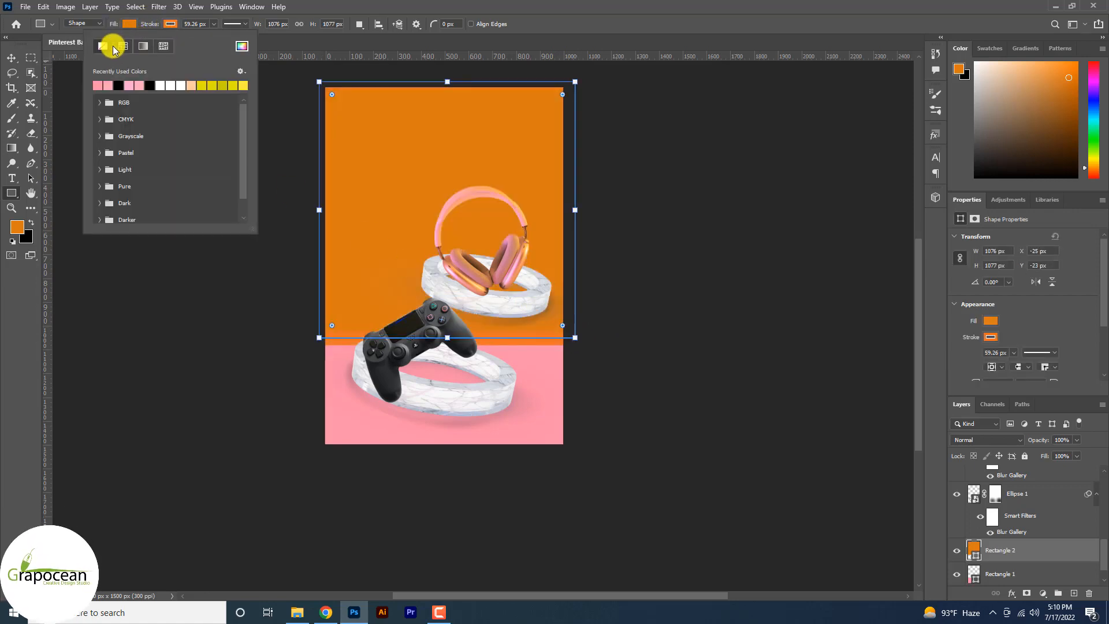
pyautogui.click(114, 47)
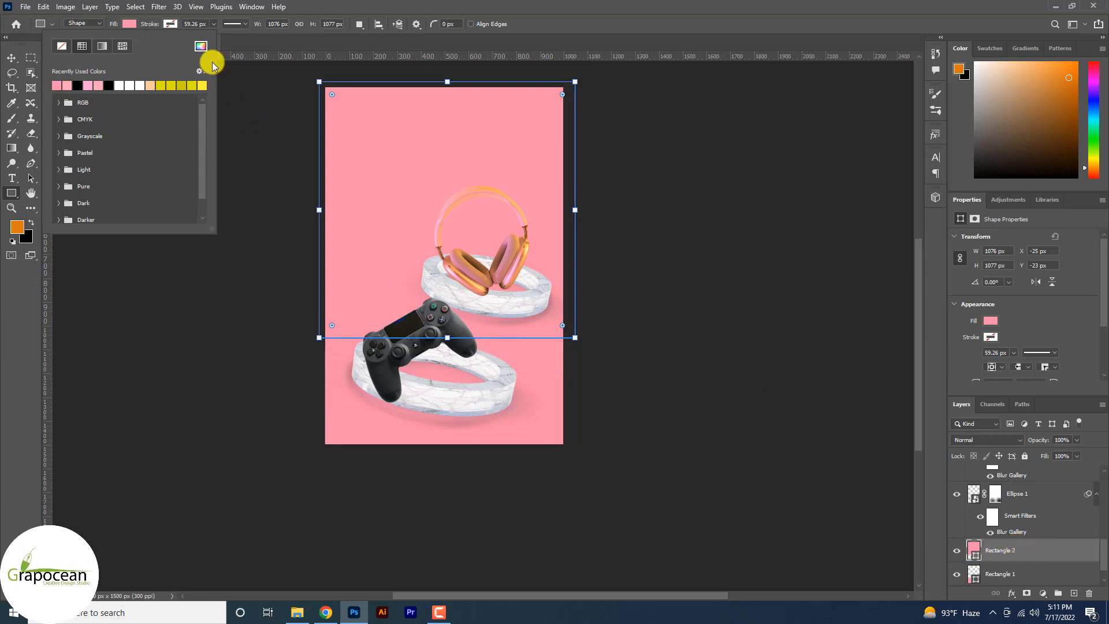
# Darken the upper rectangle's fill to c67084 at 78% brightness and deselect the shape.
pyautogui.click(201, 46)
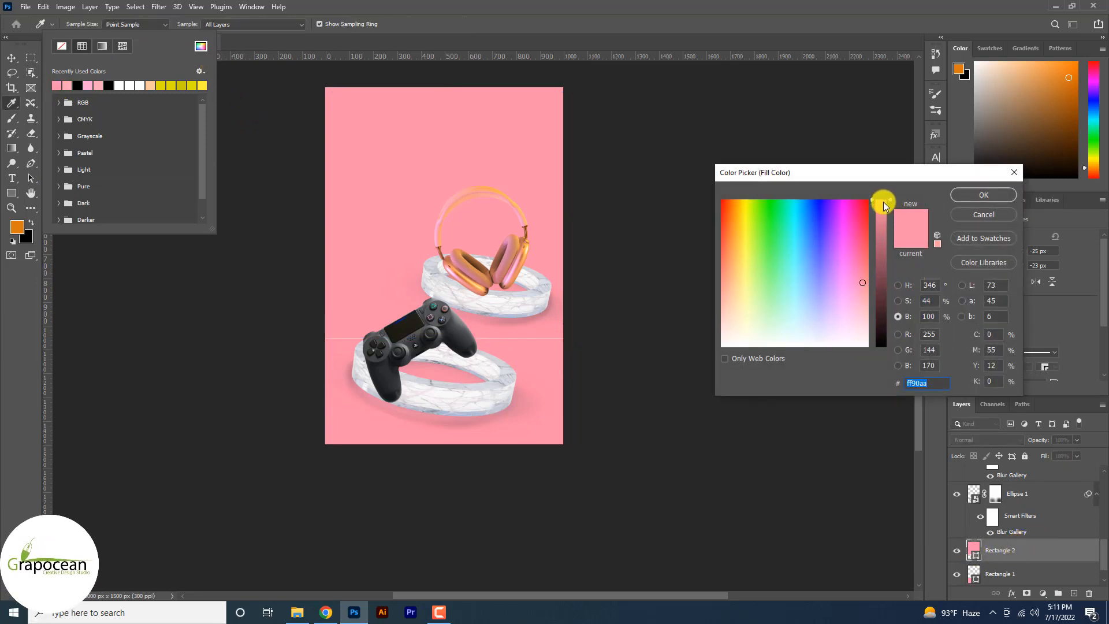
pyautogui.moveTo(878, 202); pyautogui.dragTo(885, 233)
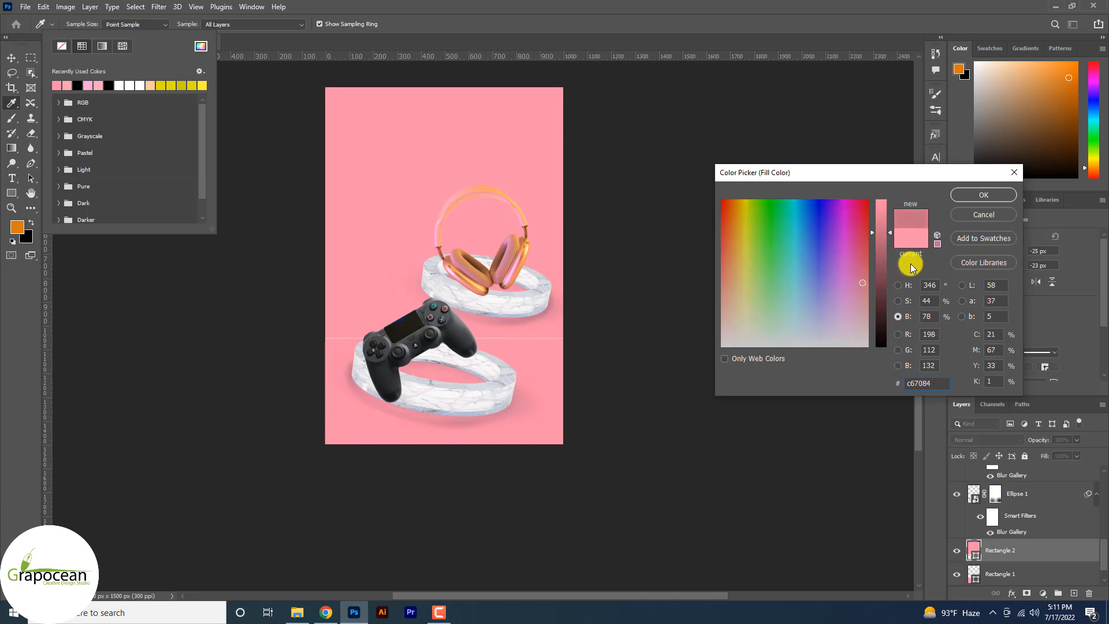
pyautogui.click(990, 195)
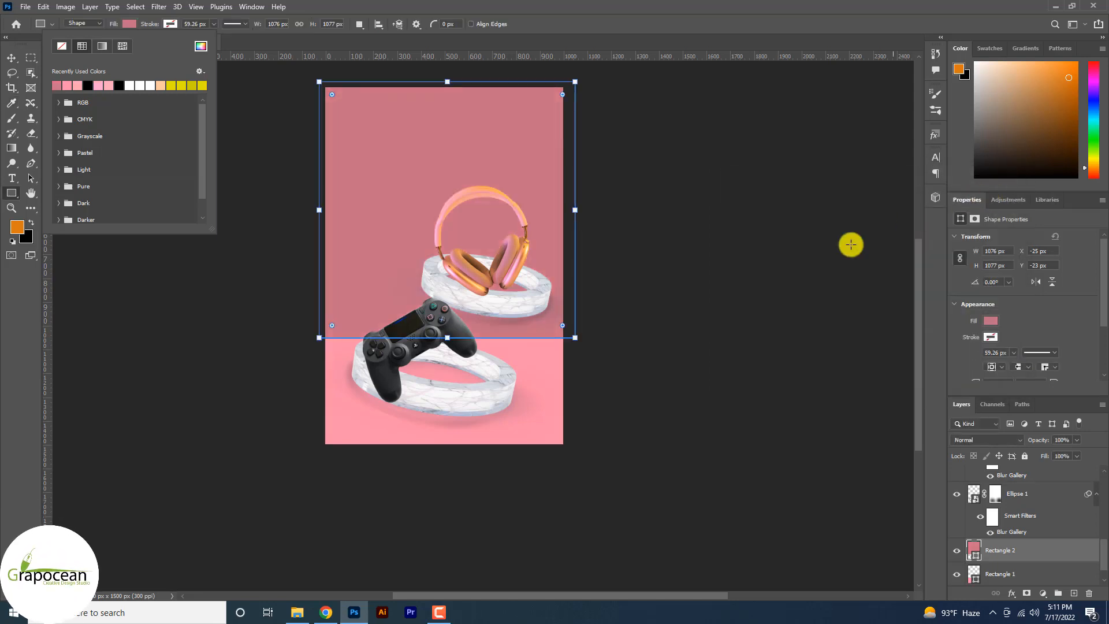
pyautogui.click(12, 58)
pyautogui.keyDown('ctrl'); pyautogui.click(1088, 545); pyautogui.keyUp('ctrl')
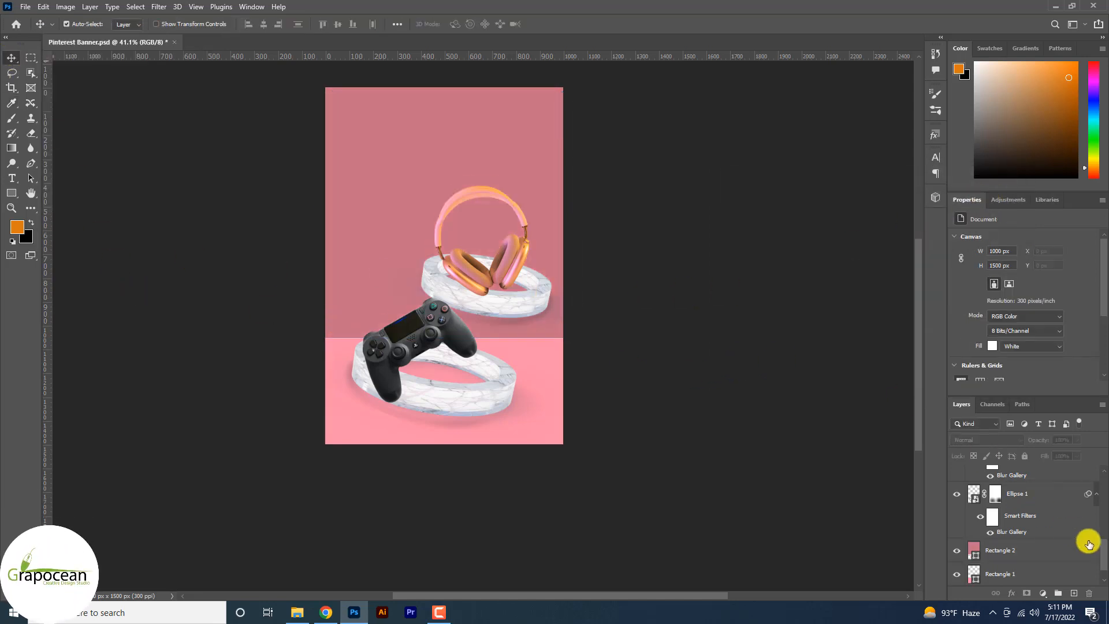
# Duplicate the upper rectangle and set the fill of the original beneath the copy to e8899f.
pyautogui.click(1019, 554)
pyautogui.hotkey('ctrl', 'j')
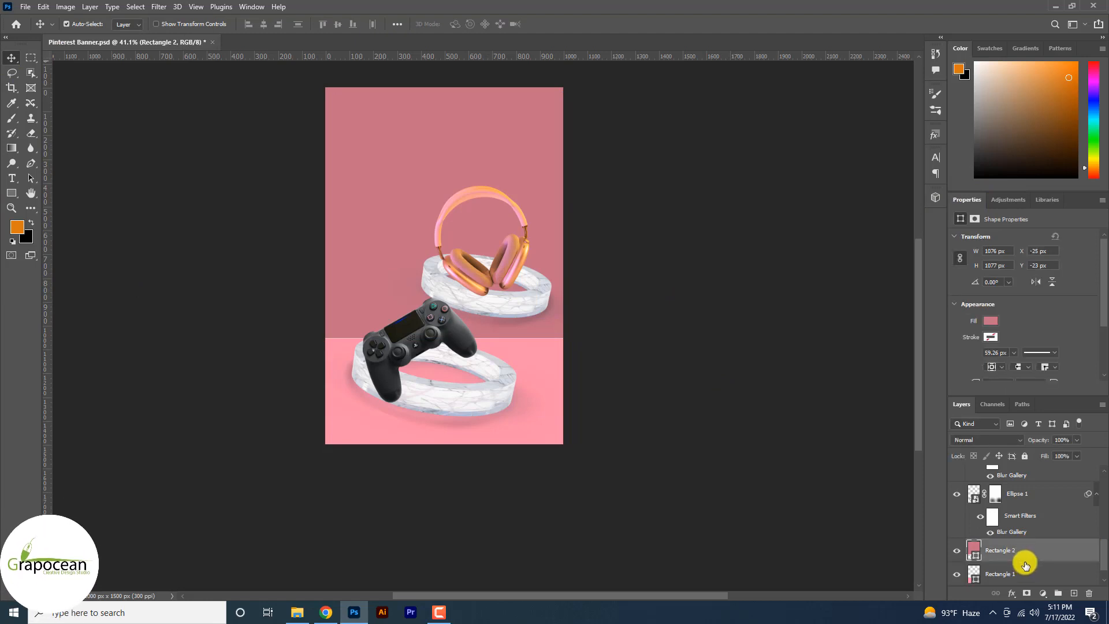
pyautogui.scroll(-2, 999, 542)
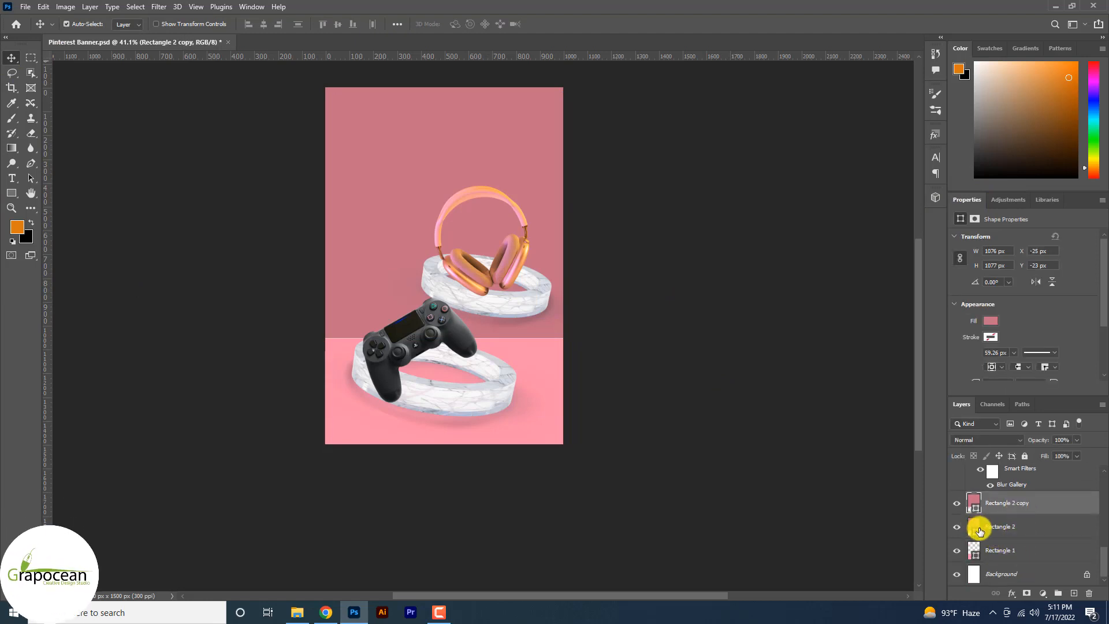
pyautogui.doubleClick(978, 530)
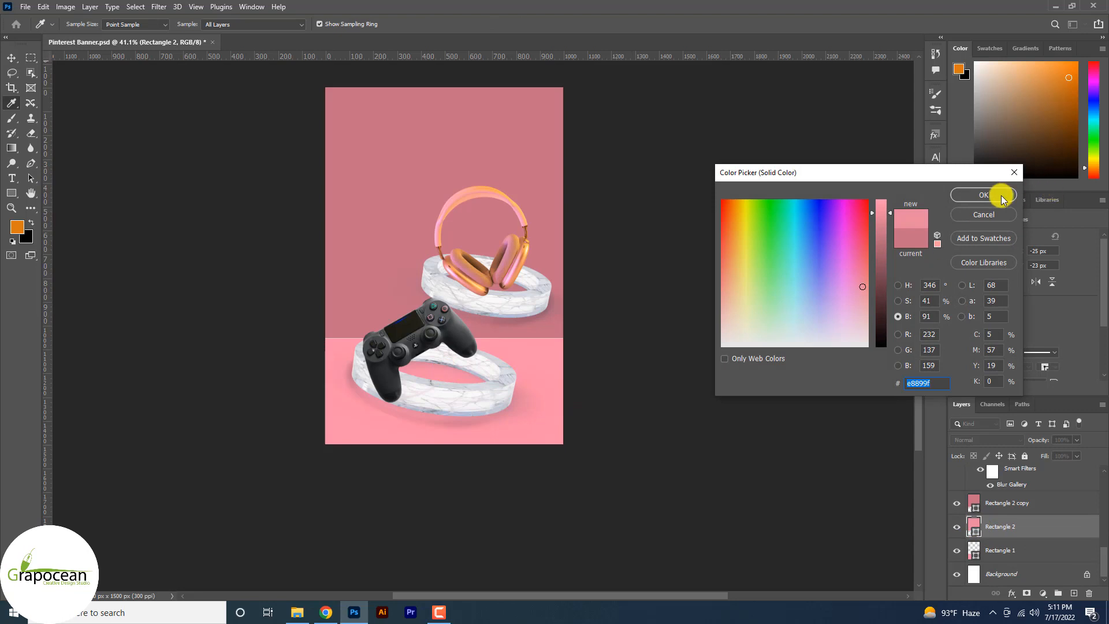
pyautogui.click(1003, 197)
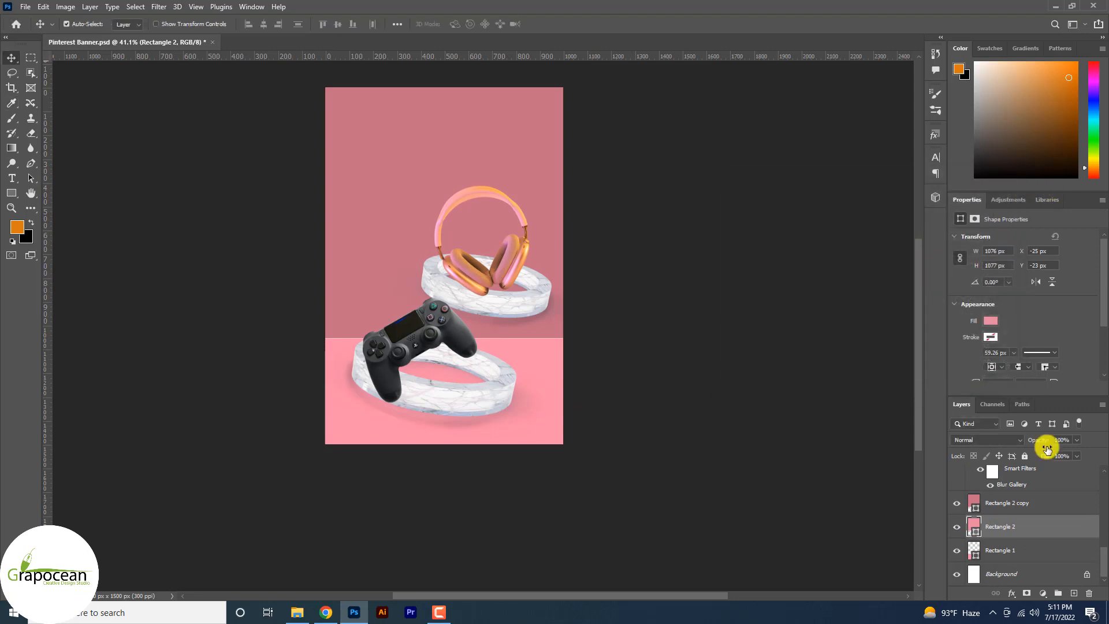
pyautogui.click(534, 367)
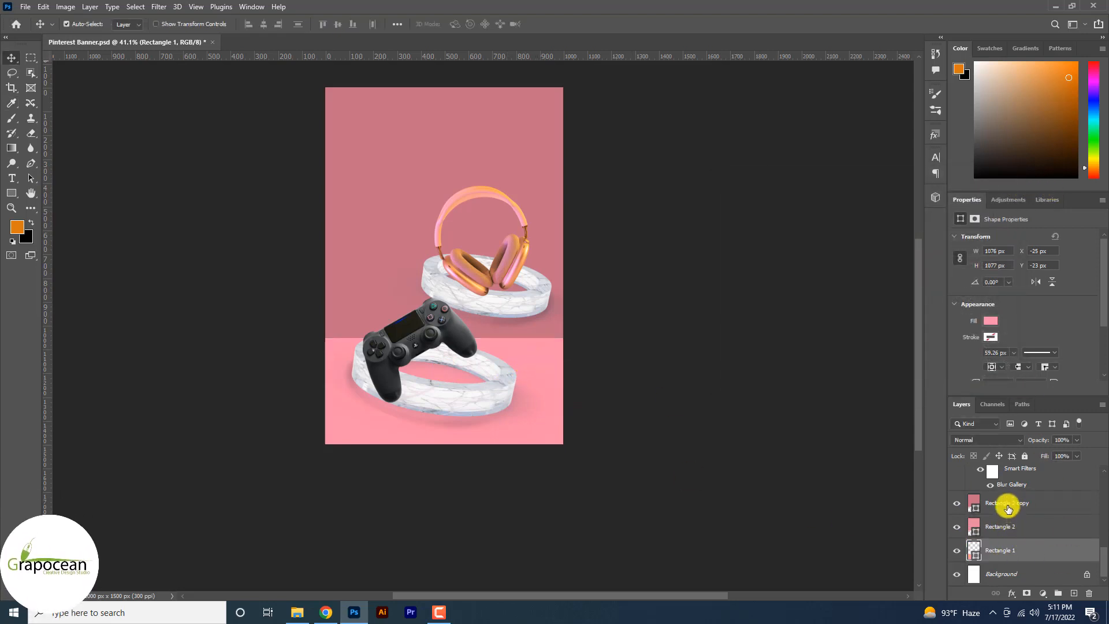
# Add a layer mask to the dark rectangle copy and fade it out towards the canvas top with a vertical black gradient.
pyautogui.click(1000, 503)
pyautogui.click(1027, 592)
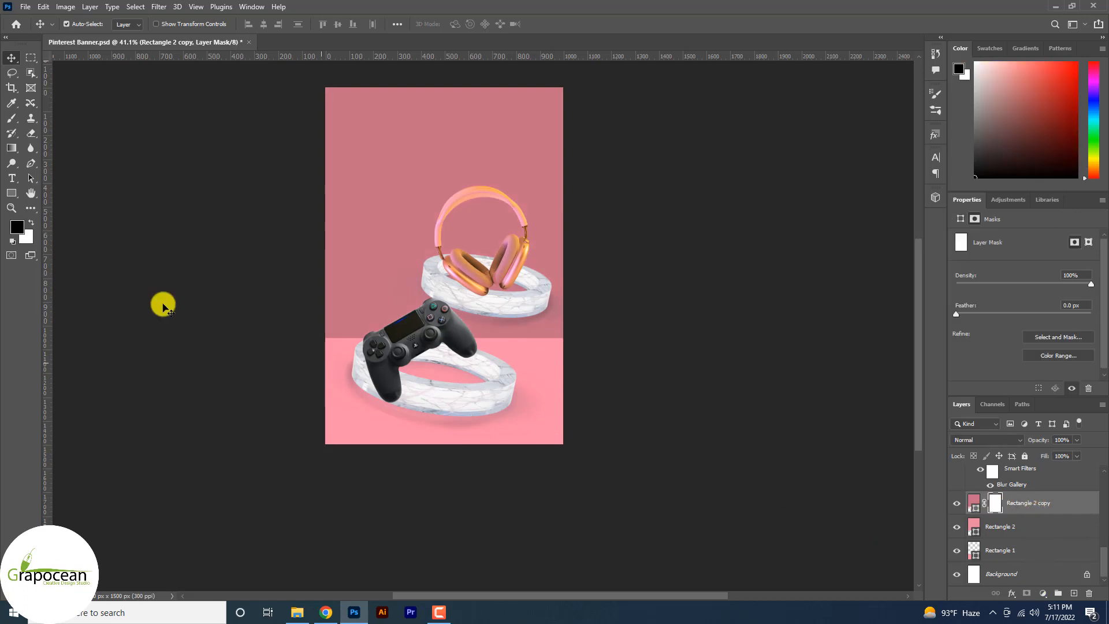
pyautogui.click(11, 148)
pyautogui.moveTo(416, 84); pyautogui.dragTo(441, 319)
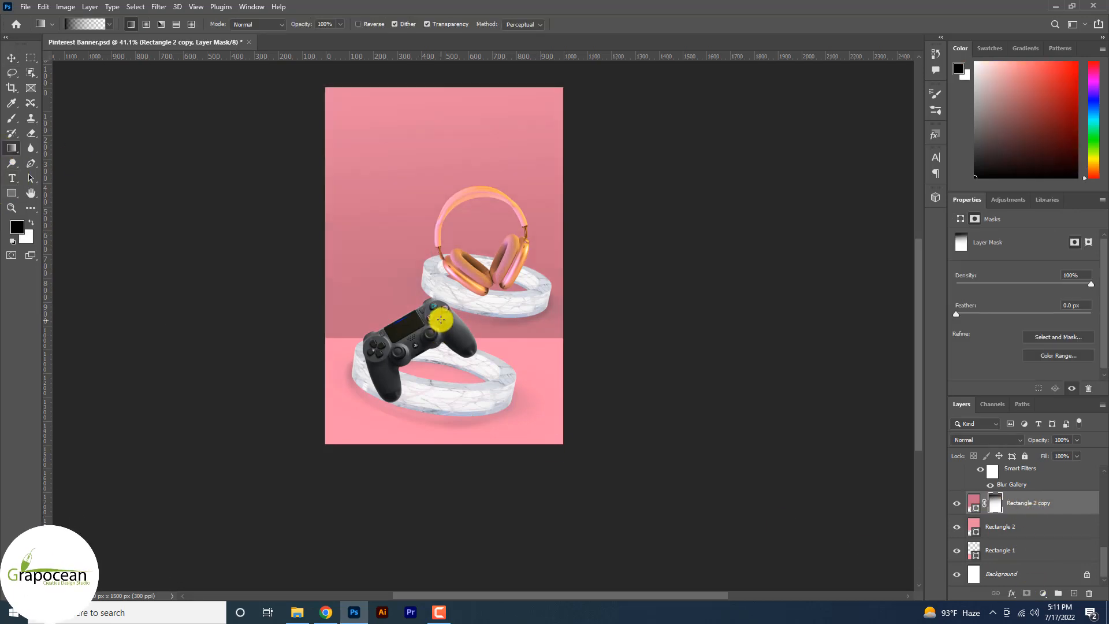
pyautogui.moveTo(456, 78); pyautogui.dragTo(444, 344)
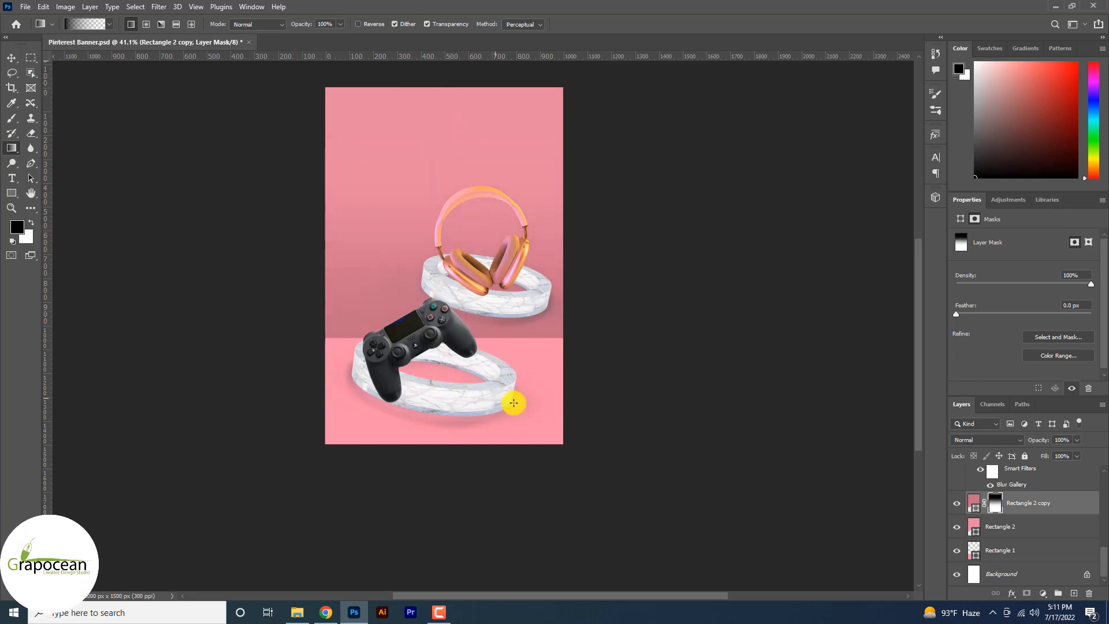
# Set the original upper rectangle's fill to fd8fa9, sampled from the pink floor area.
pyautogui.doubleClick(975, 529)
pyautogui.click(502, 436)
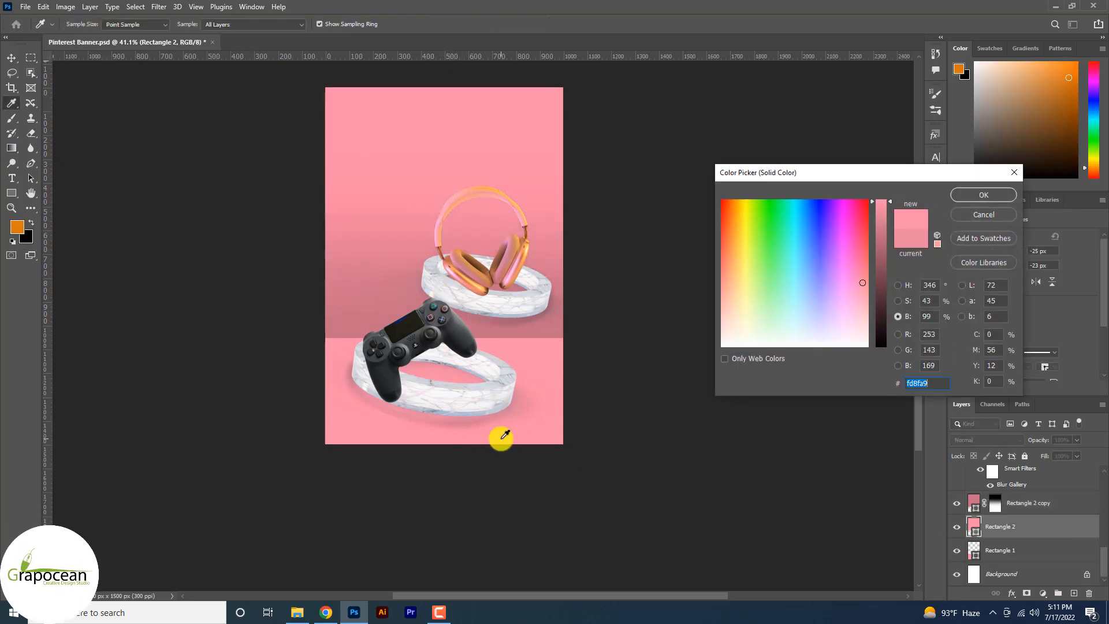
pyautogui.click(986, 195)
pyautogui.hotkey('ctrl', '-')
pyautogui.hotkey('ctrl', '-')
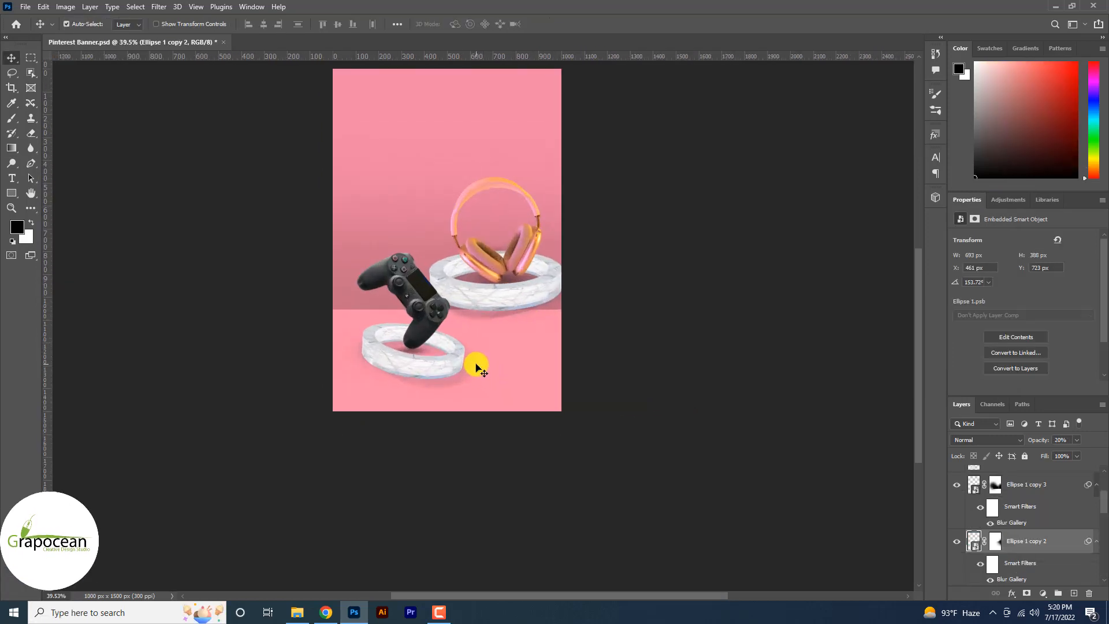
# Add the white Mulish heading "SMART" with "Accessories & Gadget" beneath it near the banner's top and clear the canvas-wide selection.
pyautogui.scroll(3, 477, 367)
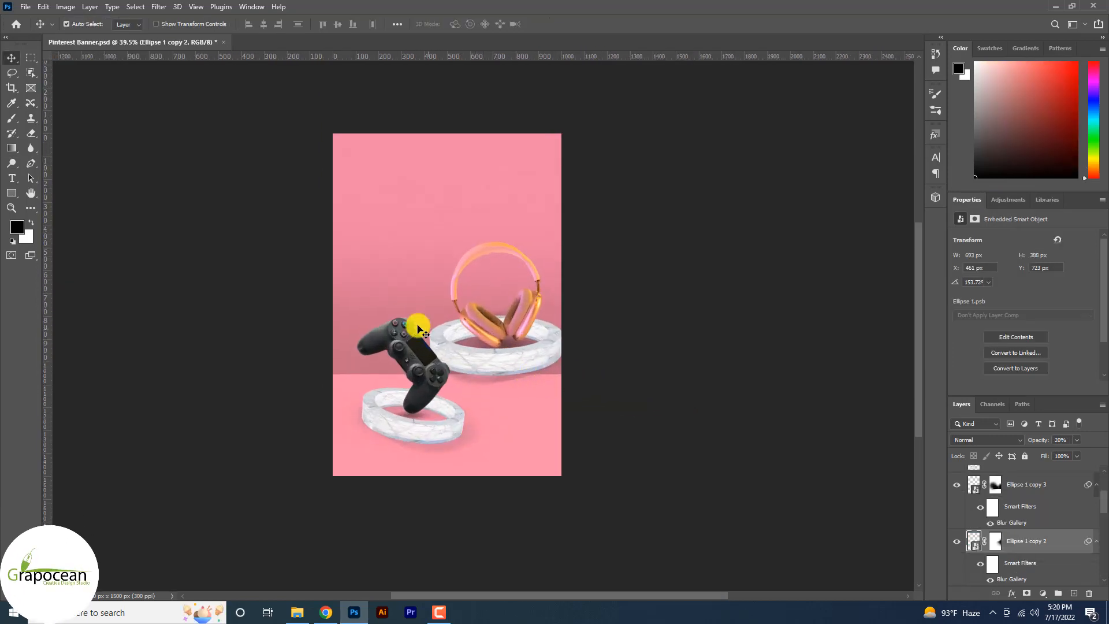
pyautogui.click(12, 180)
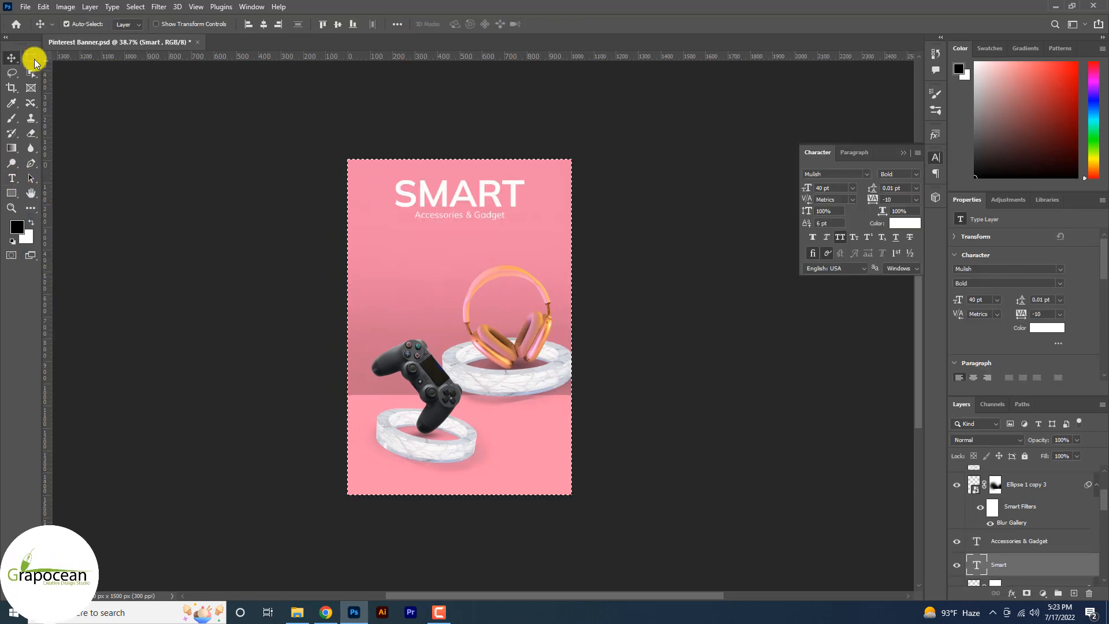
pyautogui.click(34, 62)
pyautogui.click(156, 275)
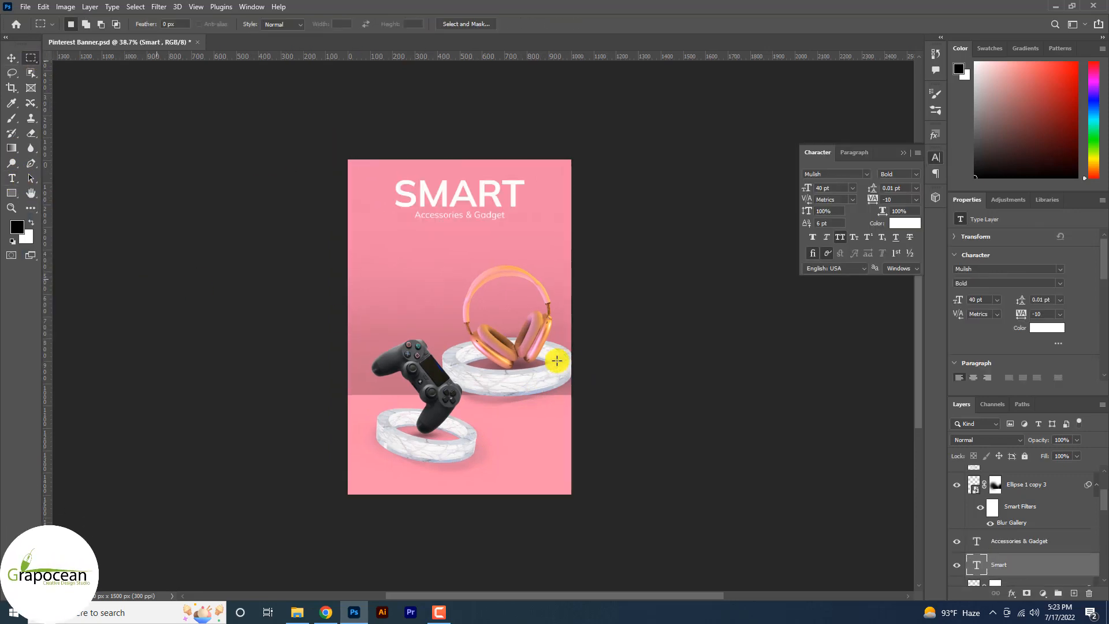
pyautogui.scroll(-3, 579, 336)
pyautogui.scroll(3, 494, 240)
pyautogui.scroll(1, 494, 240)
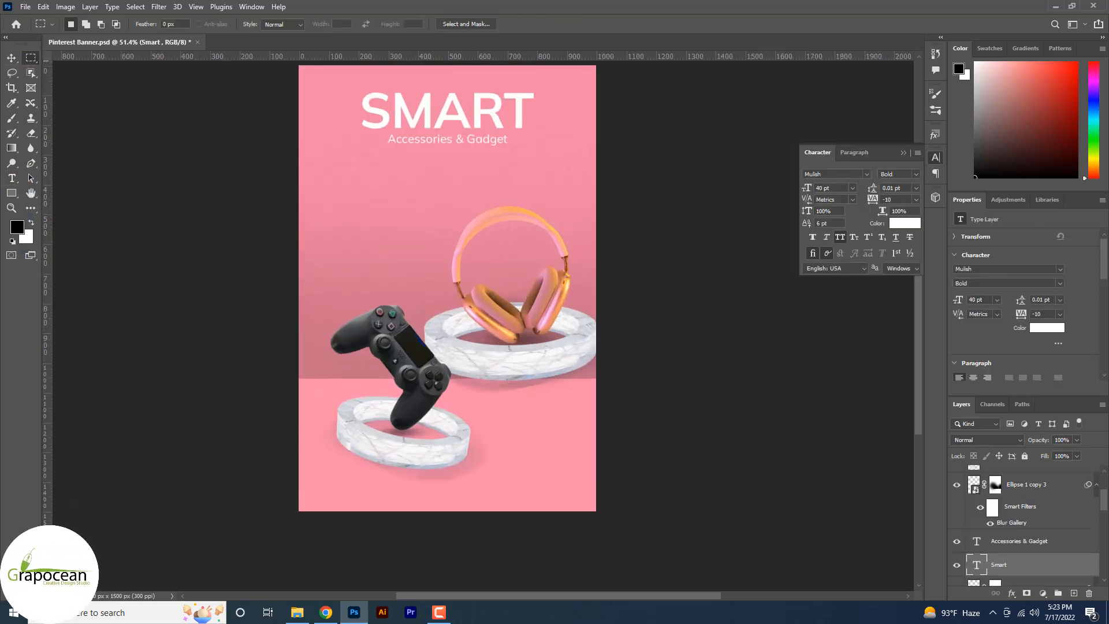
pyautogui.click(16, 182)
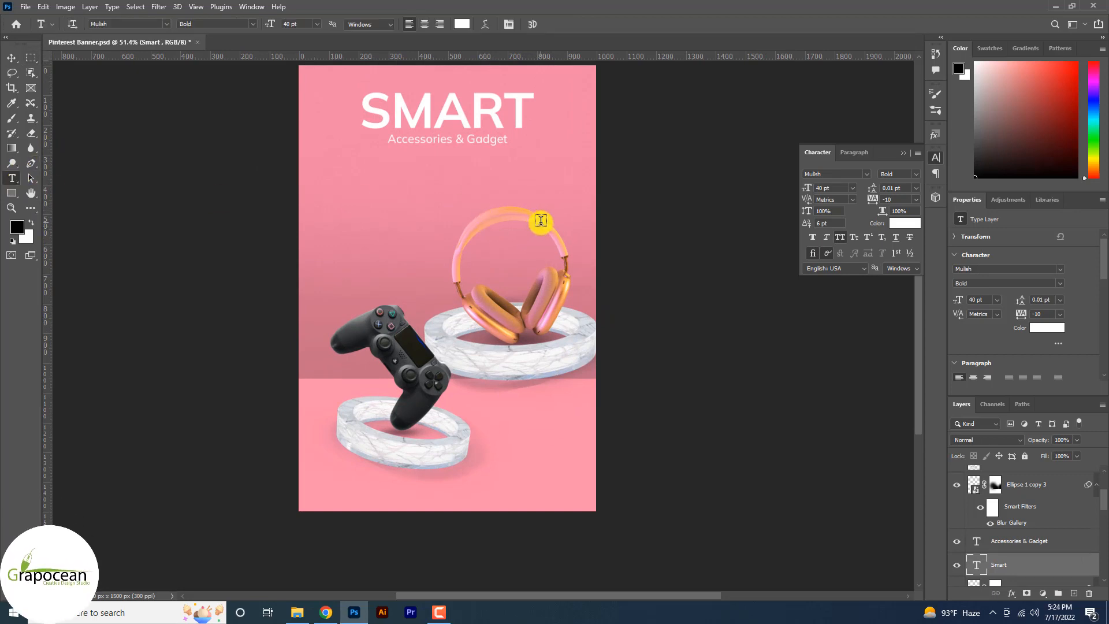
pyautogui.scroll(-1, 505, 384)
pyautogui.scroll(2, 528, 408)
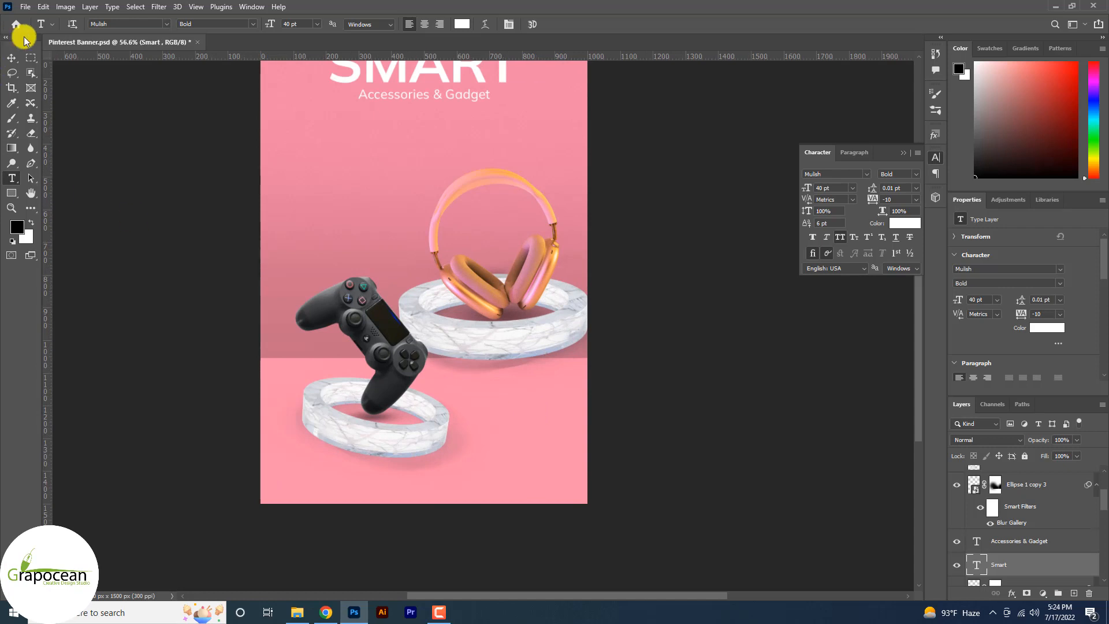
# Try the Color Burn blend mode on the marble ring beneath the headphones, including on duplicates of its layer.
pyautogui.click(9, 62)
pyautogui.scroll(-6, 502, 373)
pyautogui.click(506, 358)
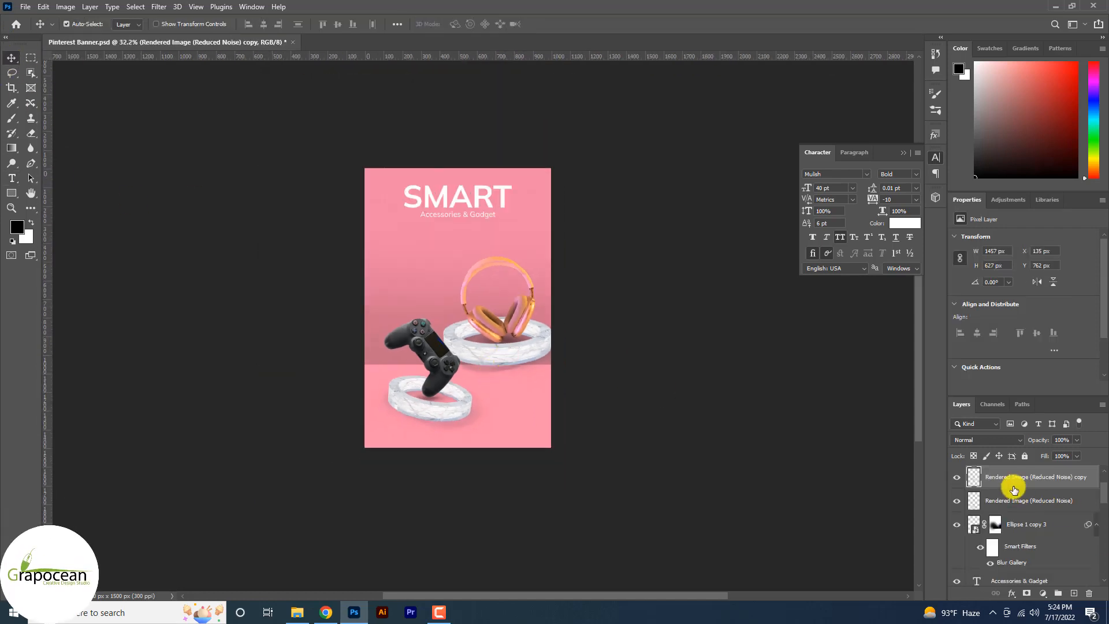
pyautogui.click(987, 441)
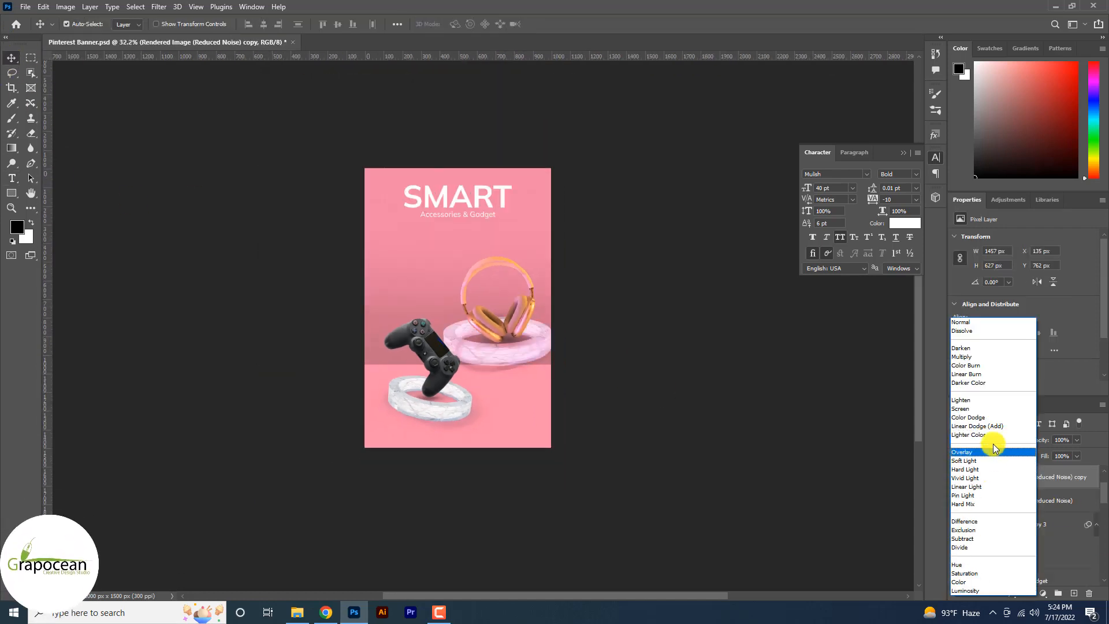
pyautogui.click(985, 367)
pyautogui.hotkey('ctrl', 'j')
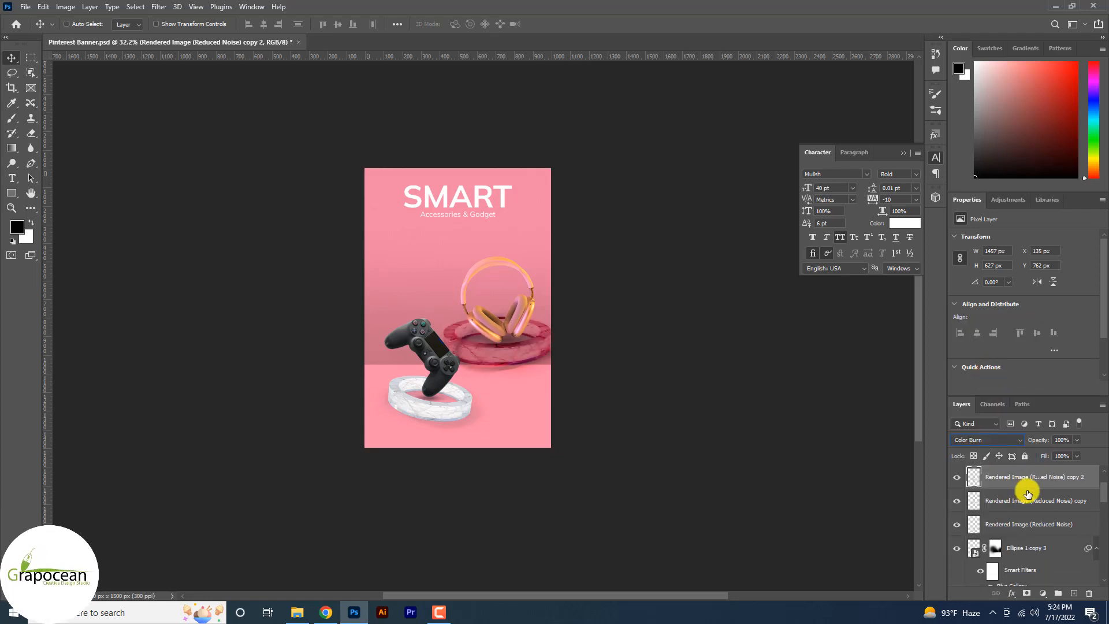
pyautogui.hotkey('ctrl', 'j')
pyautogui.hotkey('ctrl', 'z')
pyautogui.hotkey('ctrl', 'z')
# Set the blend mode of the ring beneath the headphones to Divide and duplicate its layer twice.
pyautogui.click(997, 442)
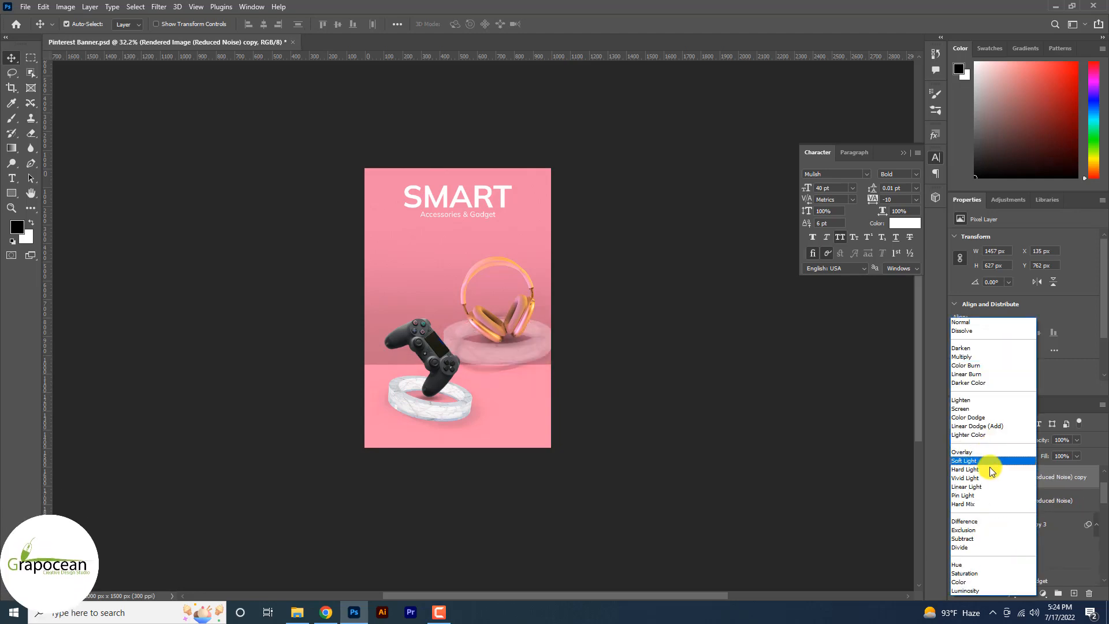
pyautogui.click(1006, 547)
pyautogui.hotkey('ctrl', 'j')
pyautogui.hotkey('ctrl', 'j')
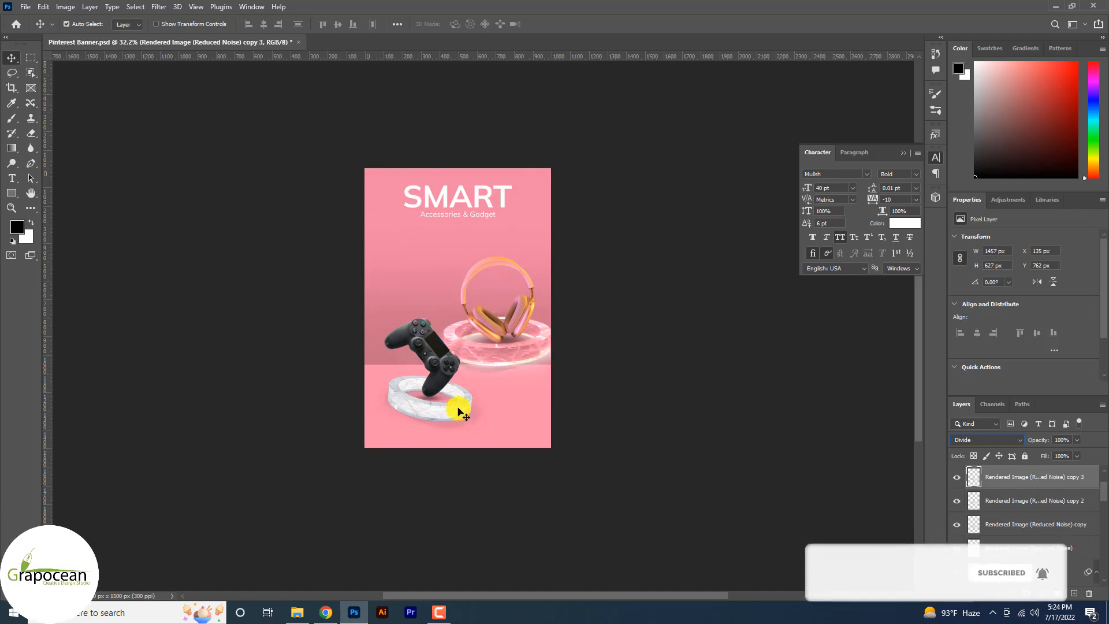
# Set the blend mode of the ring beneath the controller to Divide, duplicate its layer twice and deselect all layers.
pyautogui.click(1034, 547)
pyautogui.click(993, 440)
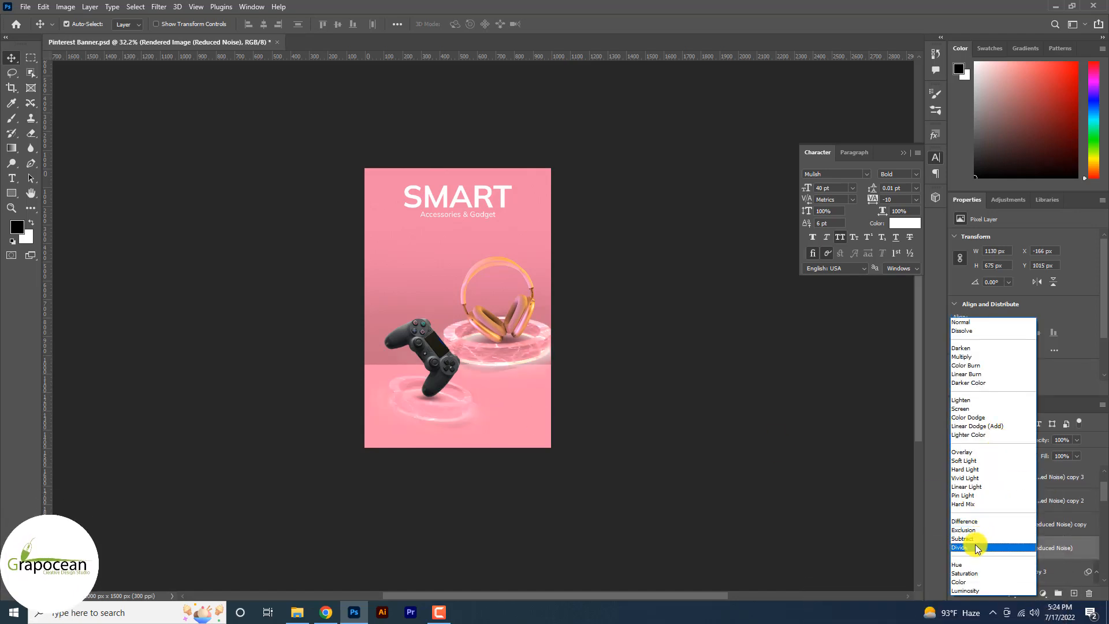
pyautogui.click(977, 547)
pyautogui.hotkey('ctrl', 'j')
pyautogui.hotkey('ctrl', 'j')
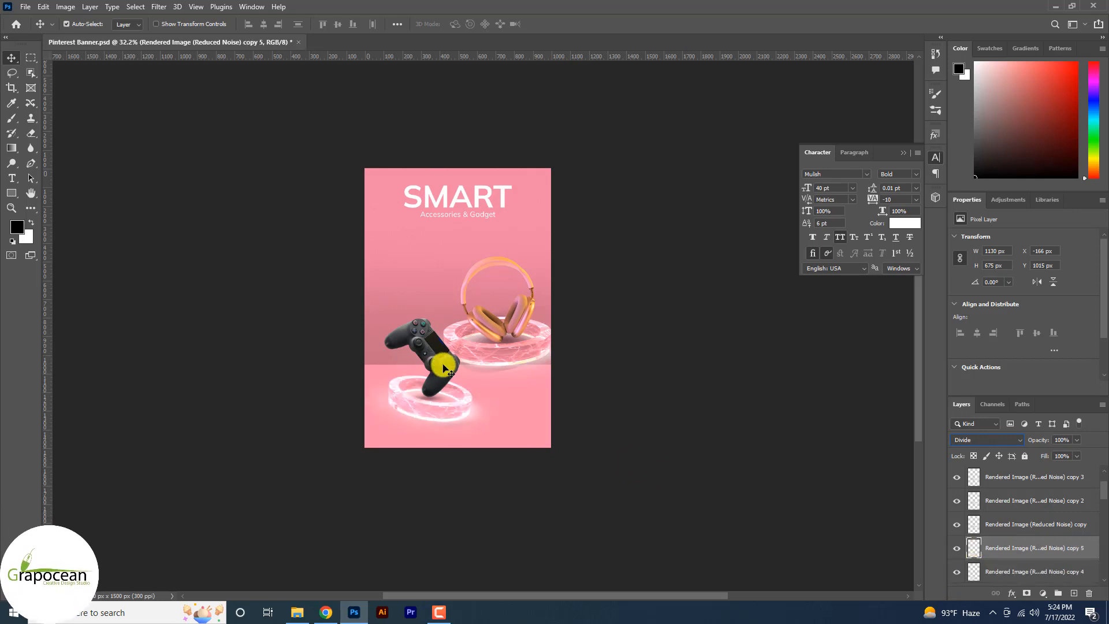
pyautogui.click(688, 397)
pyautogui.scroll(5, 474, 278)
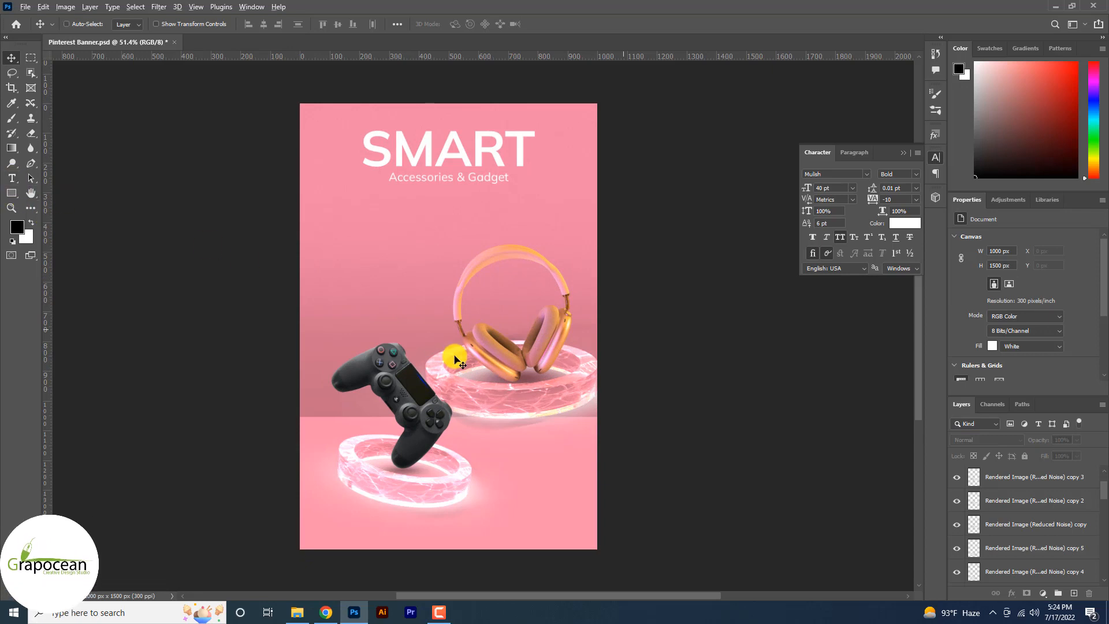
pyautogui.scroll(-2, 462, 364)
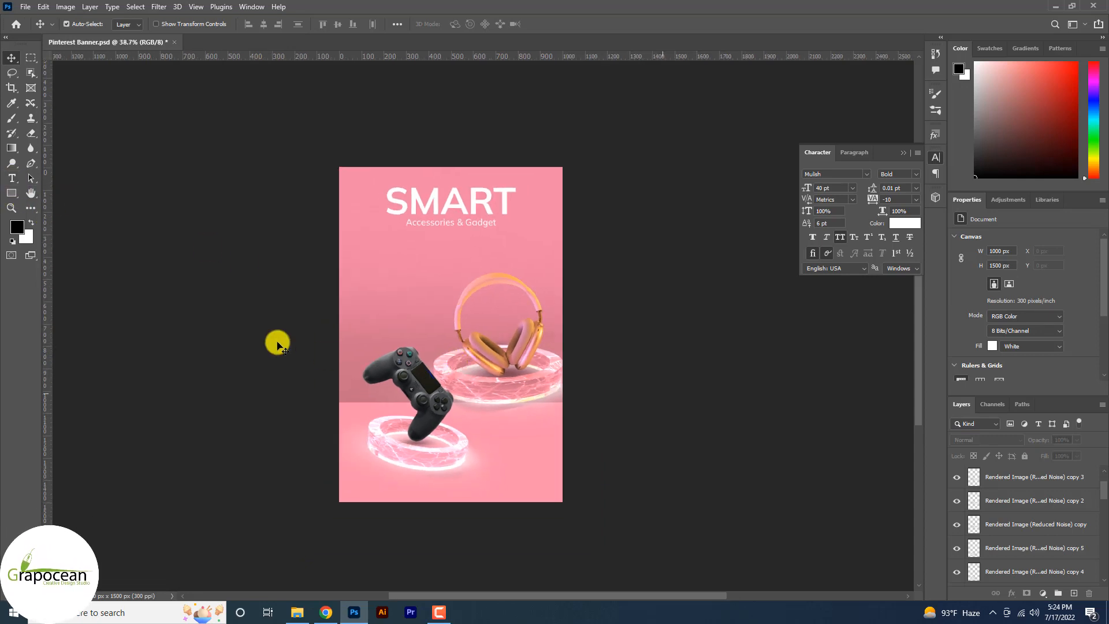
# Add the white text "HEADPHONE" below the subheading in Bebas Regular at 24.72 pt.
pyautogui.click(12, 178)
pyautogui.click(430, 259)
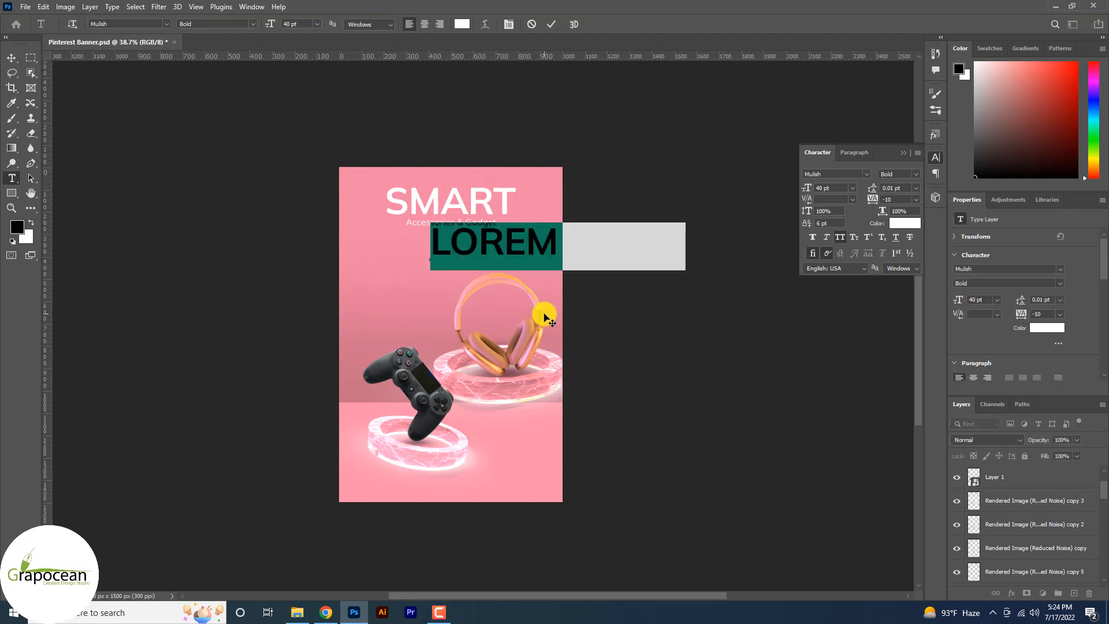
pyautogui.write('HEADP')
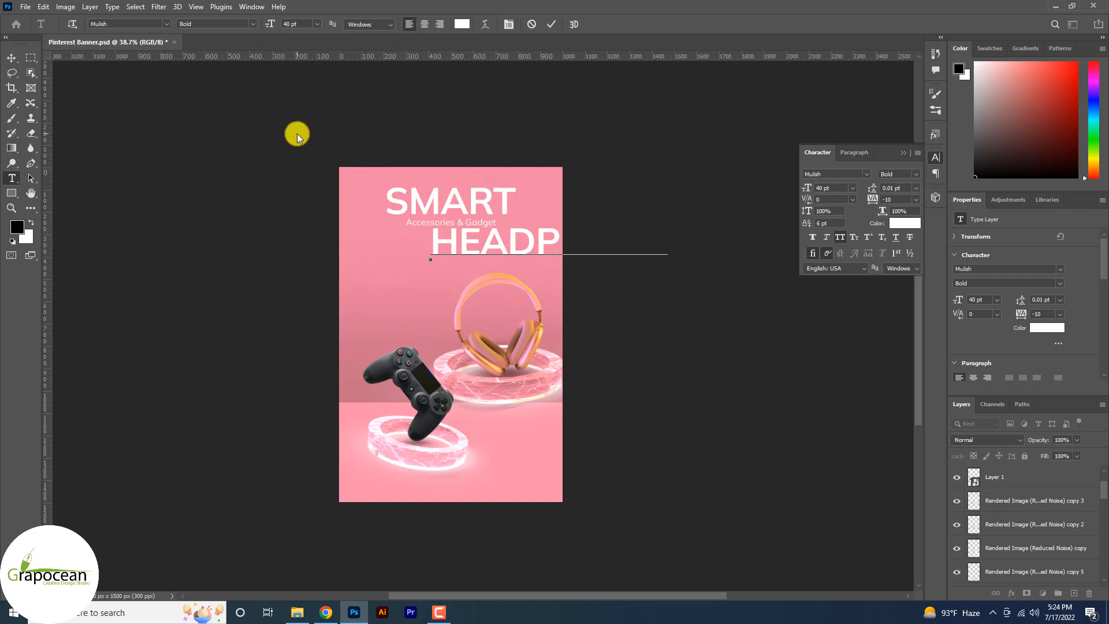
pyautogui.moveTo(432, 236); pyautogui.dragTo(1008, 312)
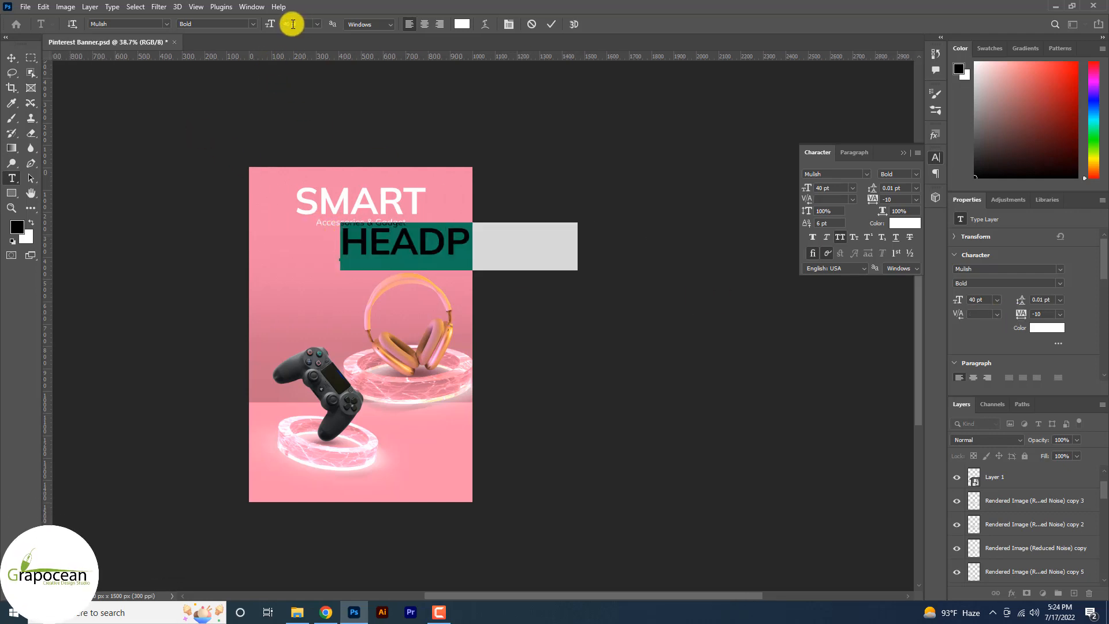
pyautogui.write('24.72')
pyautogui.press('Return')
pyautogui.click(167, 23)
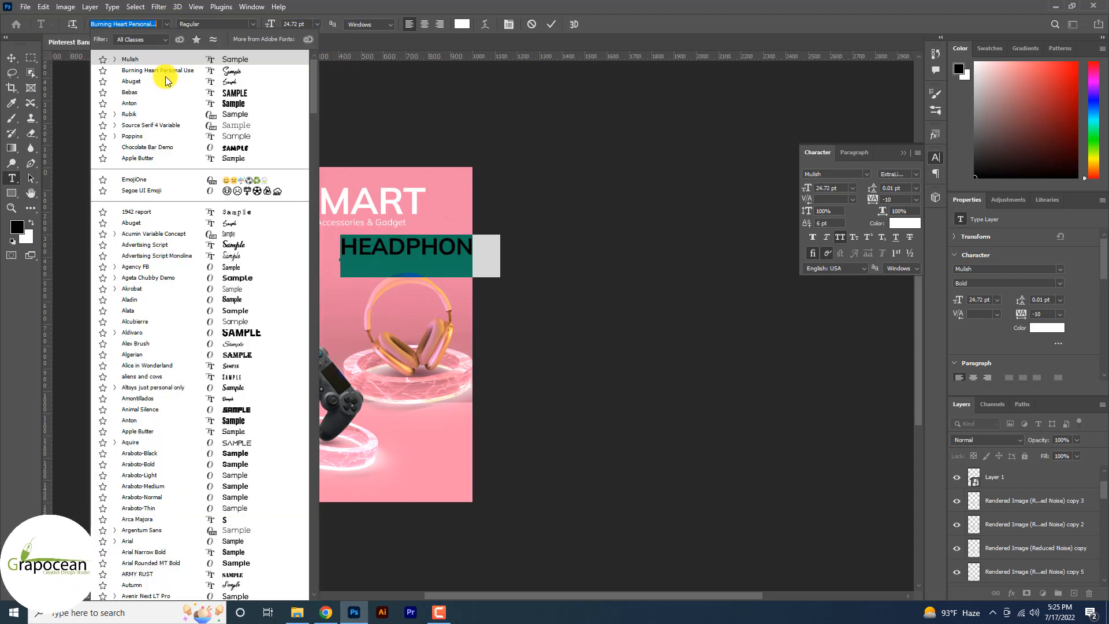
pyautogui.click(195, 91)
pyautogui.click(11, 57)
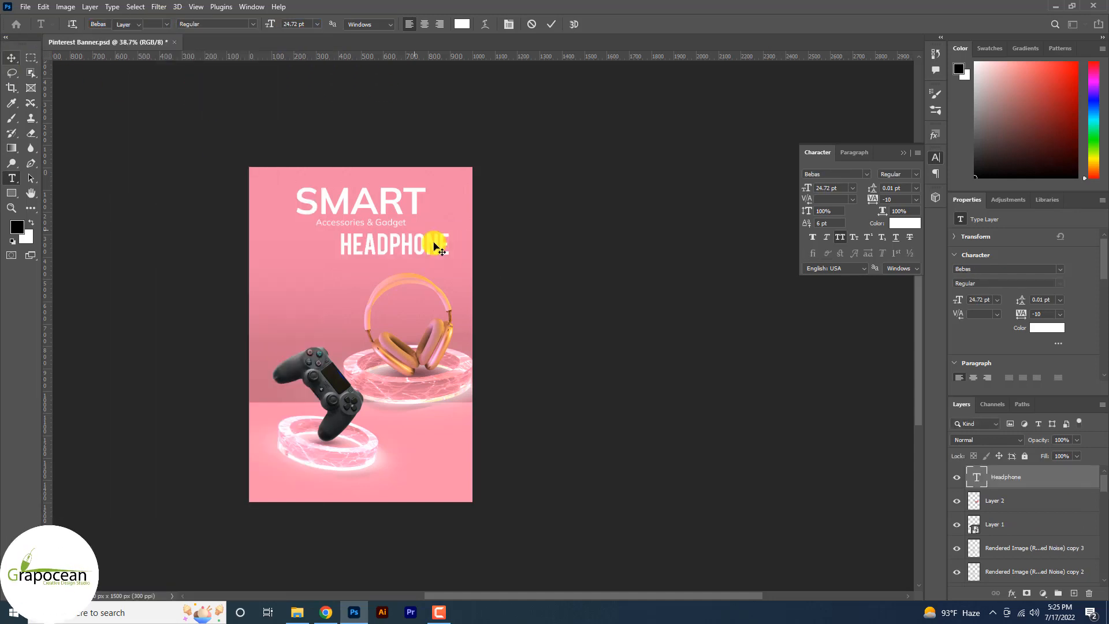
# Move the "HEADPHONE" text towards the canvas's left side and change its wording to "HEADPHONES".
pyautogui.moveTo(435, 240); pyautogui.dragTo(180, 264)
pyautogui.click(22, 179)
pyautogui.click(380, 254)
pyautogui.write('S')
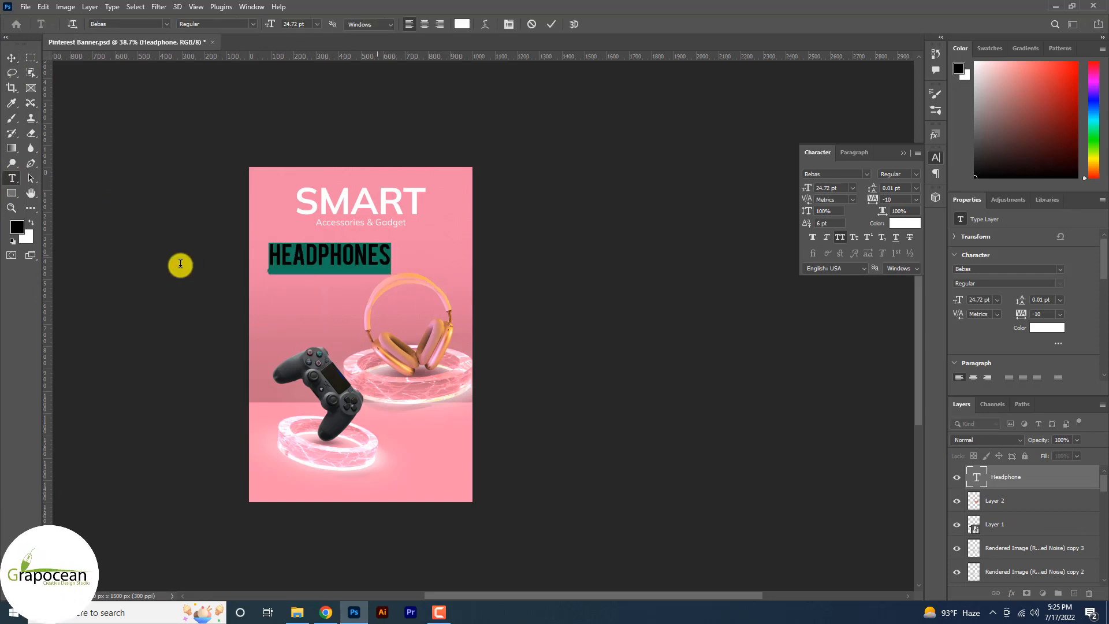
# Set the "HEADPHONES" text colour to pale pink ffcadd.
pyautogui.click(462, 24)
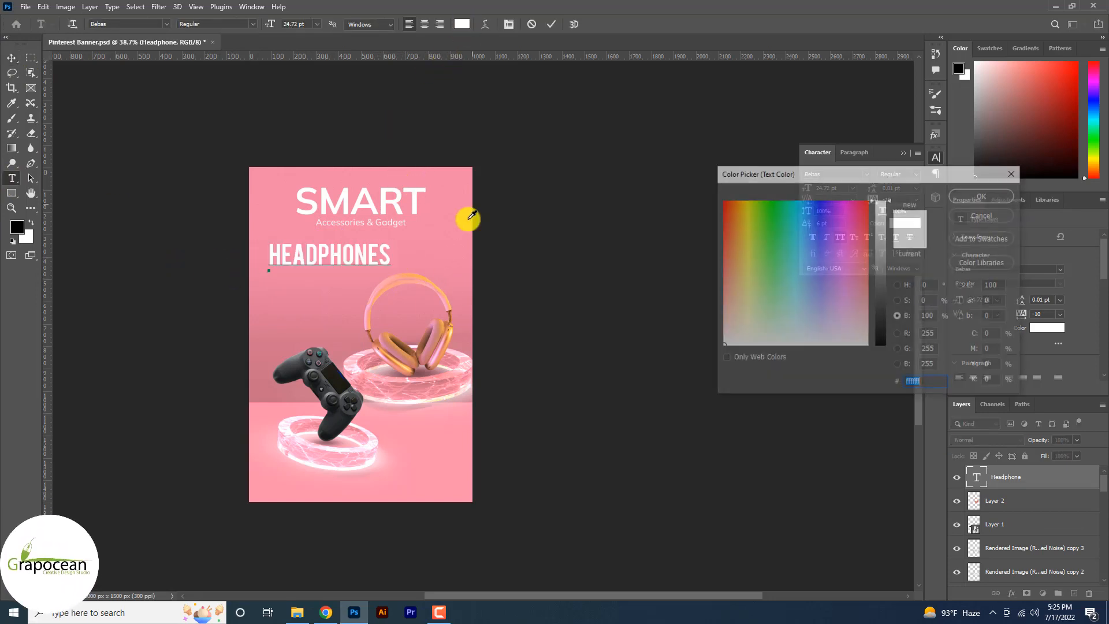
pyautogui.click(468, 217)
pyautogui.moveTo(888, 255); pyautogui.dragTo(881, 192)
pyautogui.moveTo(853, 293)
pyautogui.mouseDown()
pyautogui.moveTo(862, 264)
pyautogui.moveTo(860, 300)
pyautogui.mouseUp()
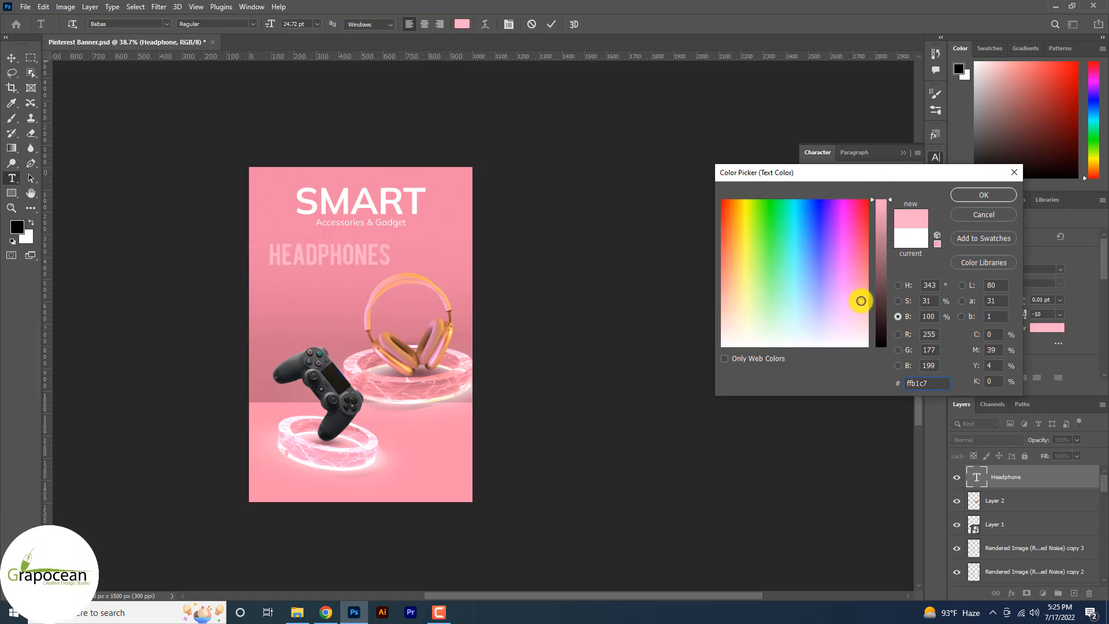
pyautogui.click(1001, 198)
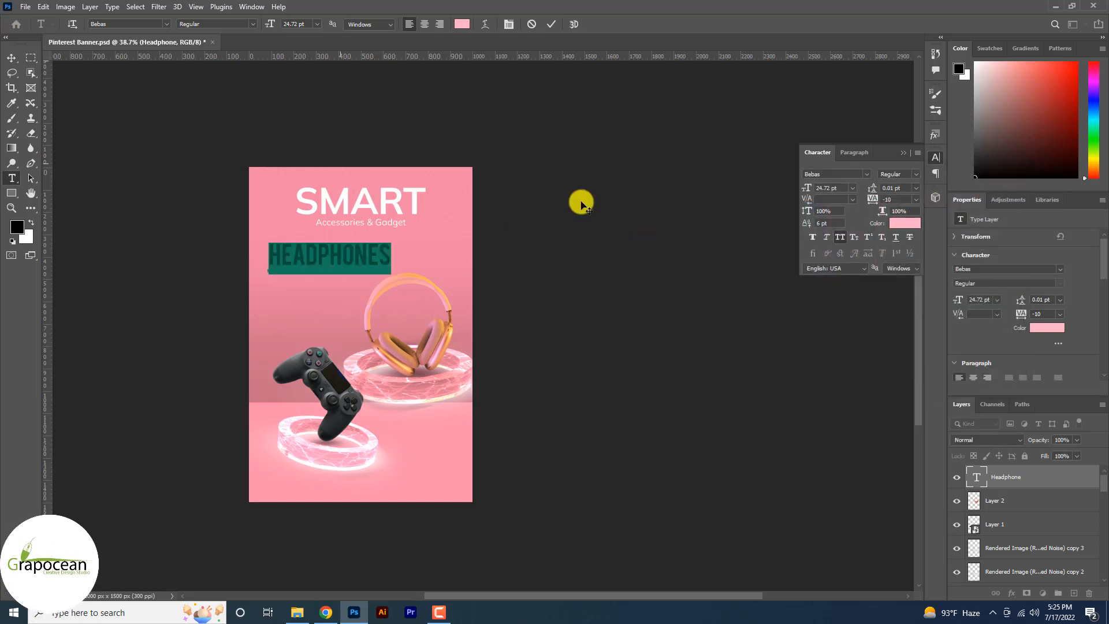
pyautogui.click(909, 224)
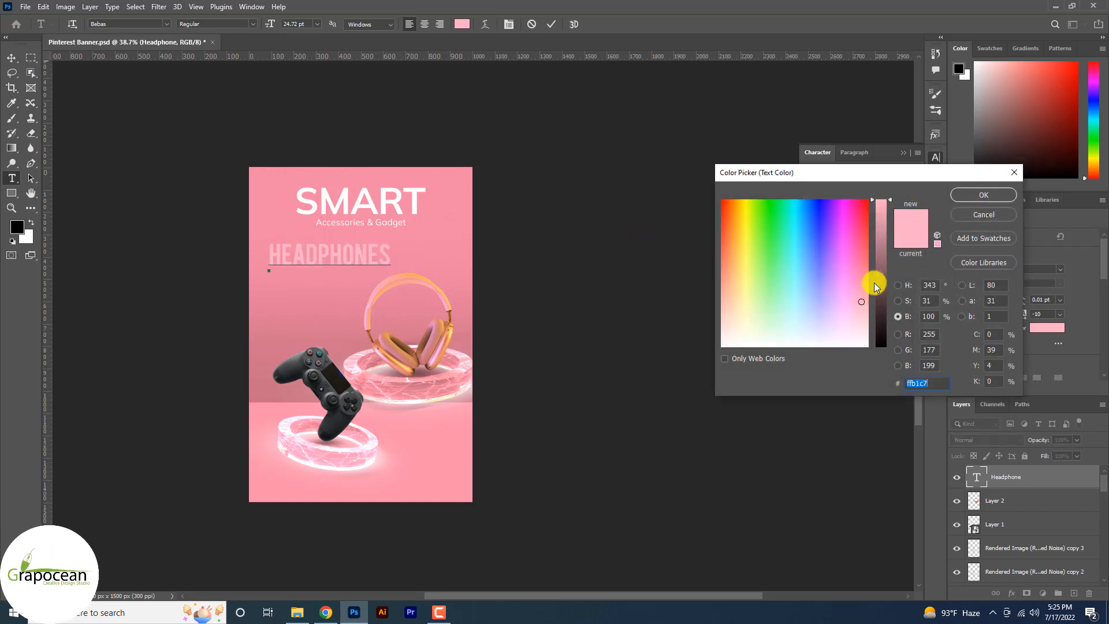
pyautogui.moveTo(863, 301); pyautogui.dragTo(859, 317)
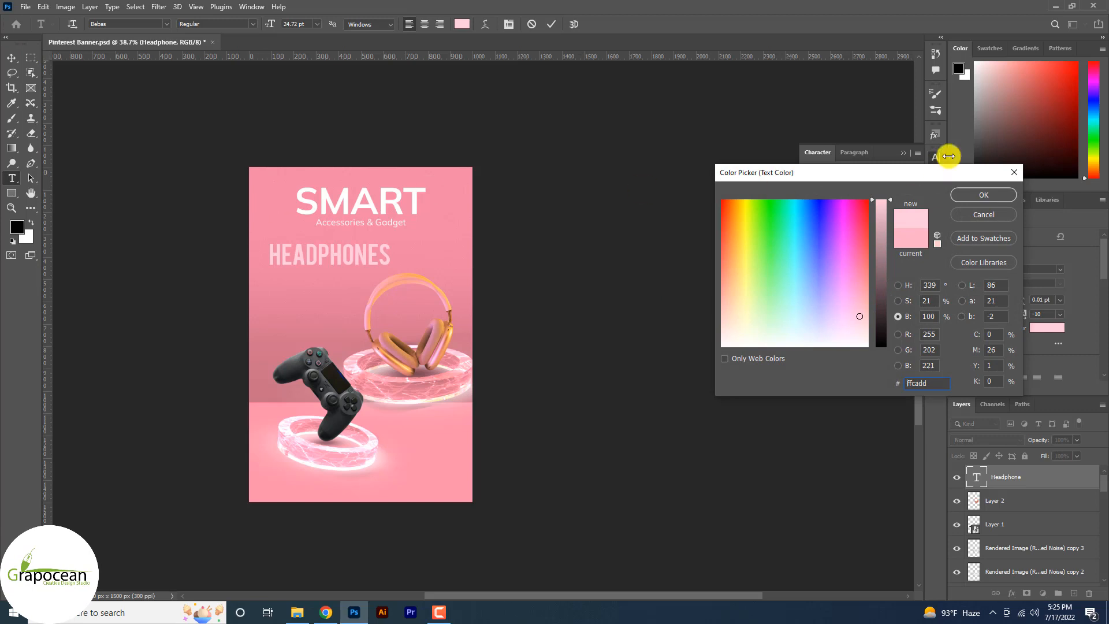
pyautogui.click(973, 195)
pyautogui.click(11, 58)
# Try enlarging the "HEADPHONES" text to 177.69% so it spans the banner above the headphones.
pyautogui.scroll(3, 331, 231)
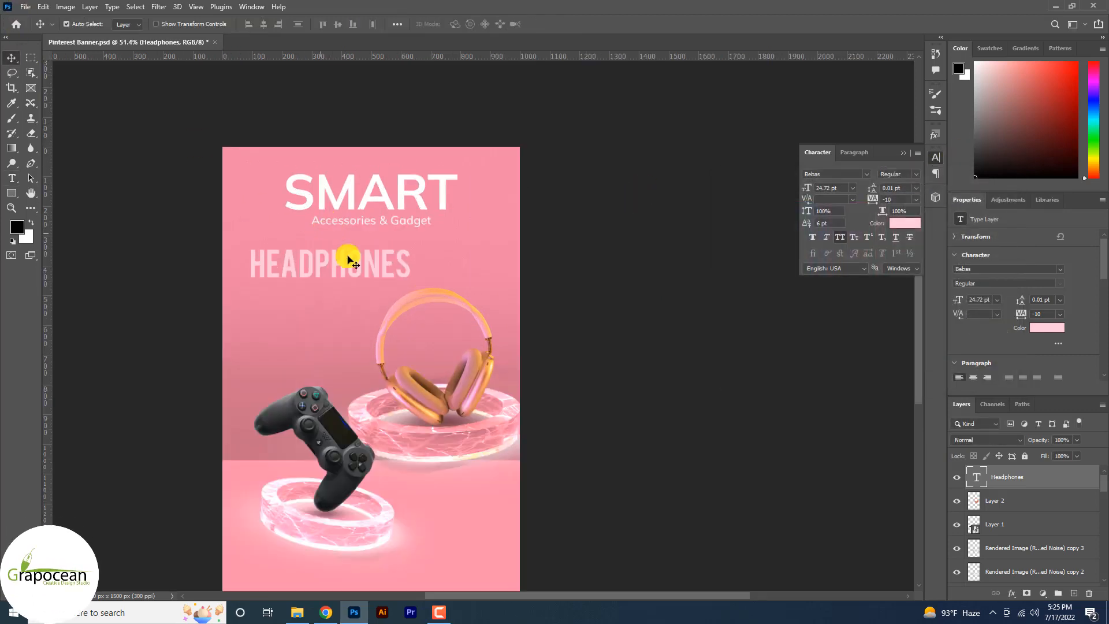
pyautogui.moveTo(373, 257); pyautogui.dragTo(515, 373)
pyautogui.hotkey('ctrl', 't')
pyautogui.moveTo(409, 317); pyautogui.dragTo(421, 285)
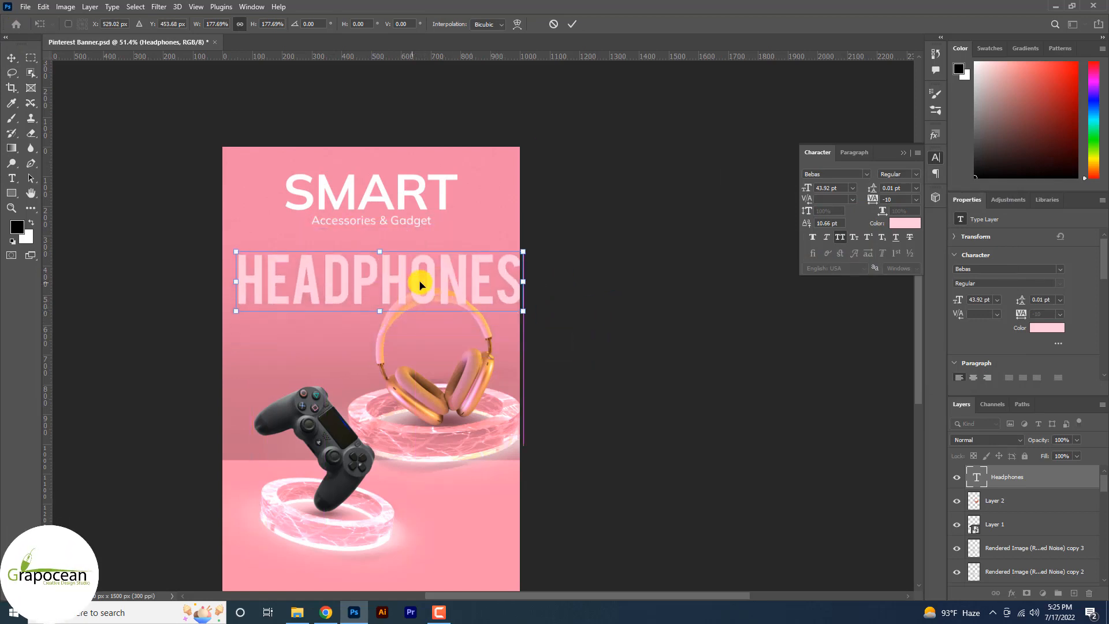
pyautogui.click(553, 28)
# Position "HEADPHONES" above the headphones and duplicate it above the controller, rewording the copy as "GAMING CONTROL" on two lines.
pyautogui.moveTo(434, 235); pyautogui.dragTo(303, 368)
pyautogui.click(11, 179)
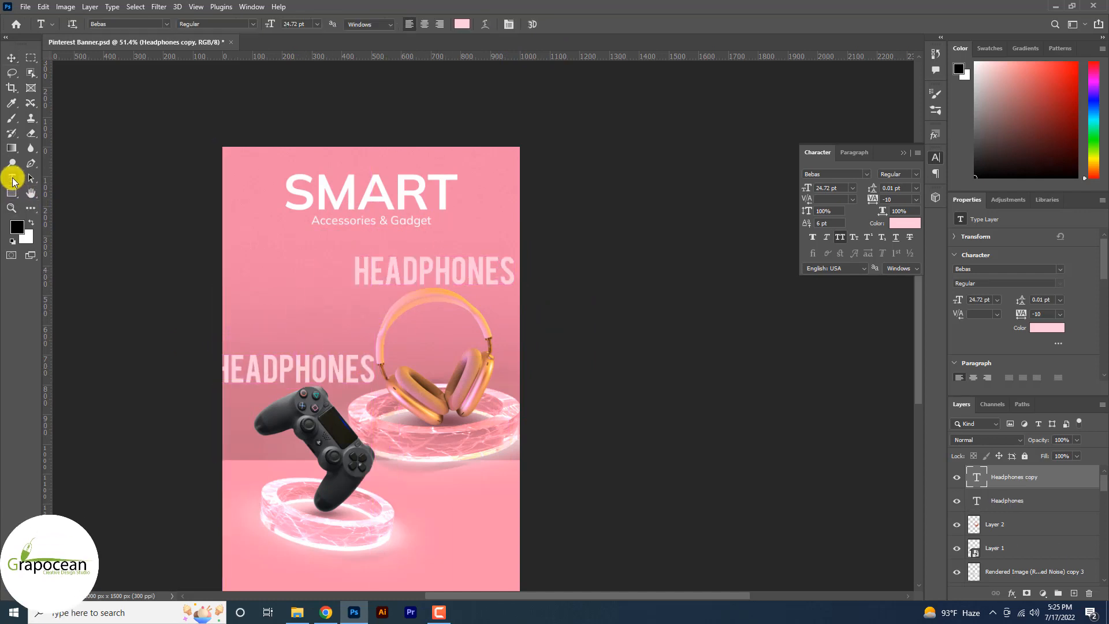
pyautogui.moveTo(375, 367); pyautogui.dragTo(112, 365)
pyautogui.press('BackSpace')
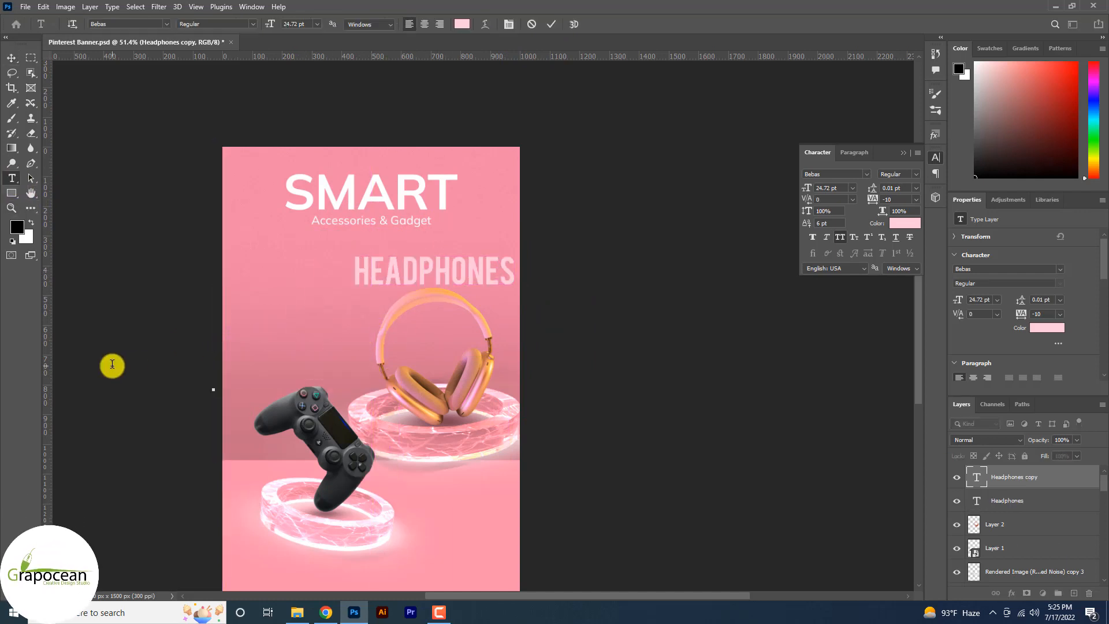
pyautogui.write('GAMING')
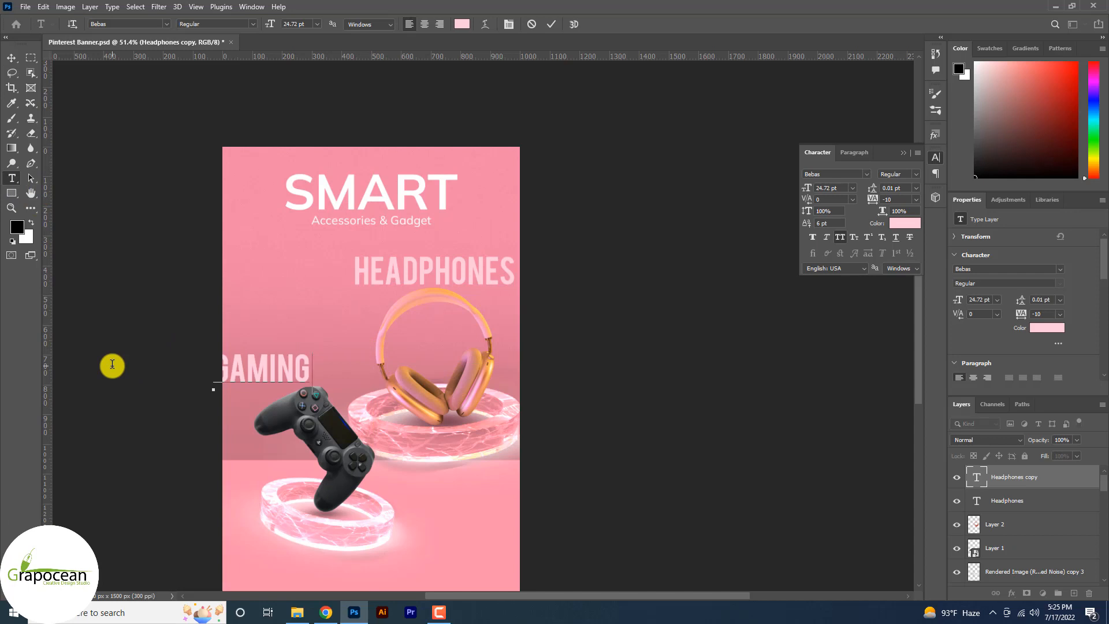
pyautogui.write('CONTROL')
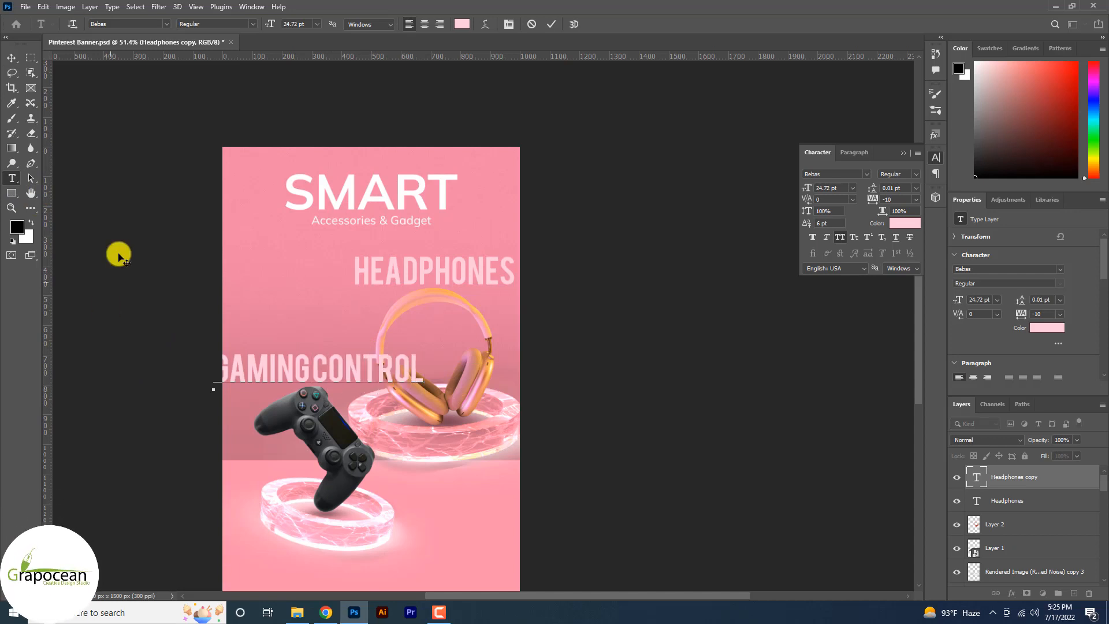
pyautogui.click(314, 376)
pyautogui.press('Return')
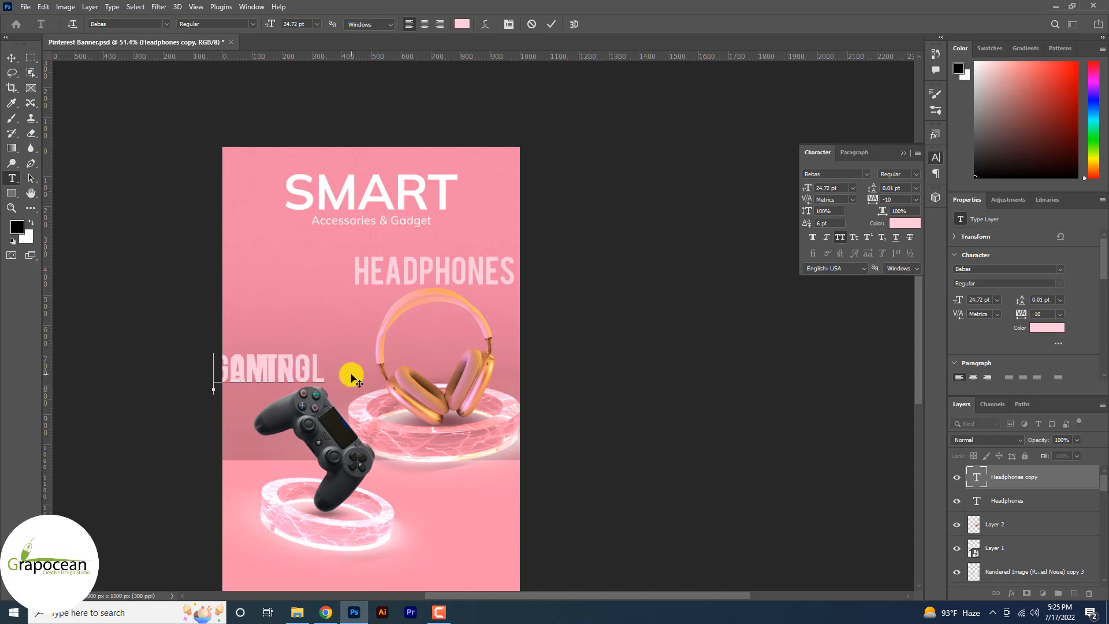
# Set the leading of the "GAMING CONTROL" text to Auto and place the text just above the controller.
pyautogui.moveTo(326, 370); pyautogui.dragTo(2, 260)
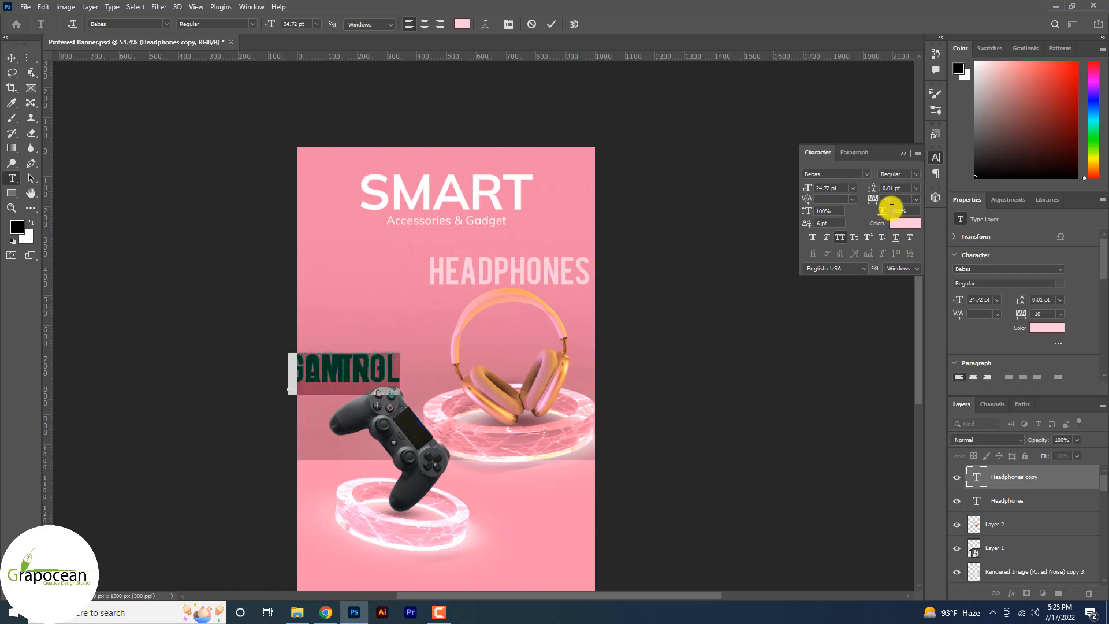
pyautogui.click(917, 199)
pyautogui.click(916, 188)
pyautogui.click(901, 197)
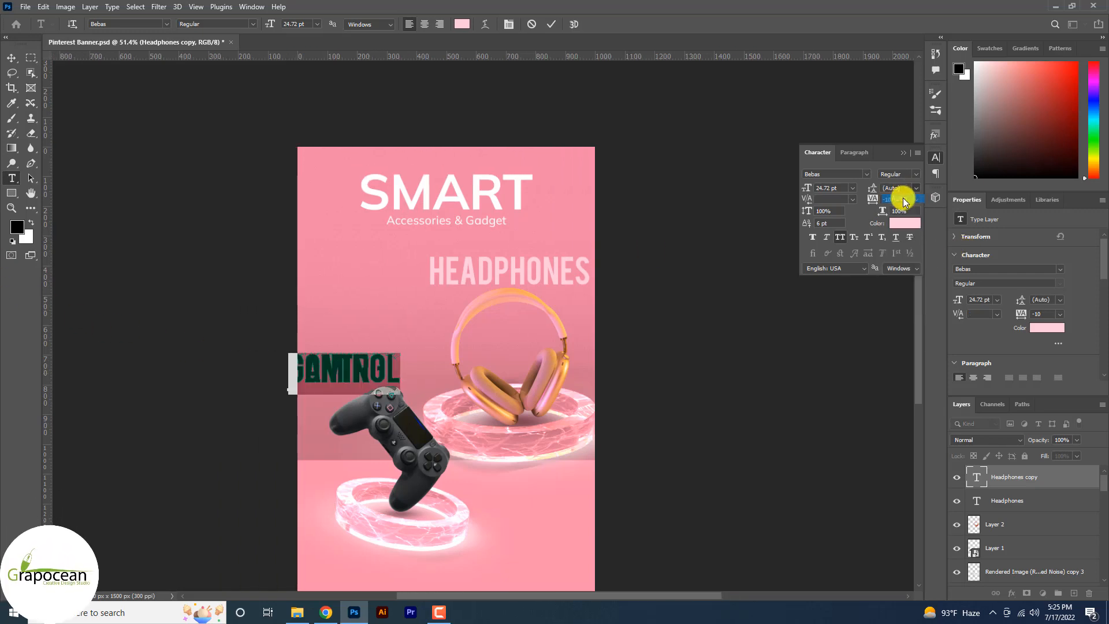
pyautogui.click(11, 58)
pyautogui.moveTo(376, 372); pyautogui.dragTo(396, 337)
pyautogui.scroll(-2, 549, 352)
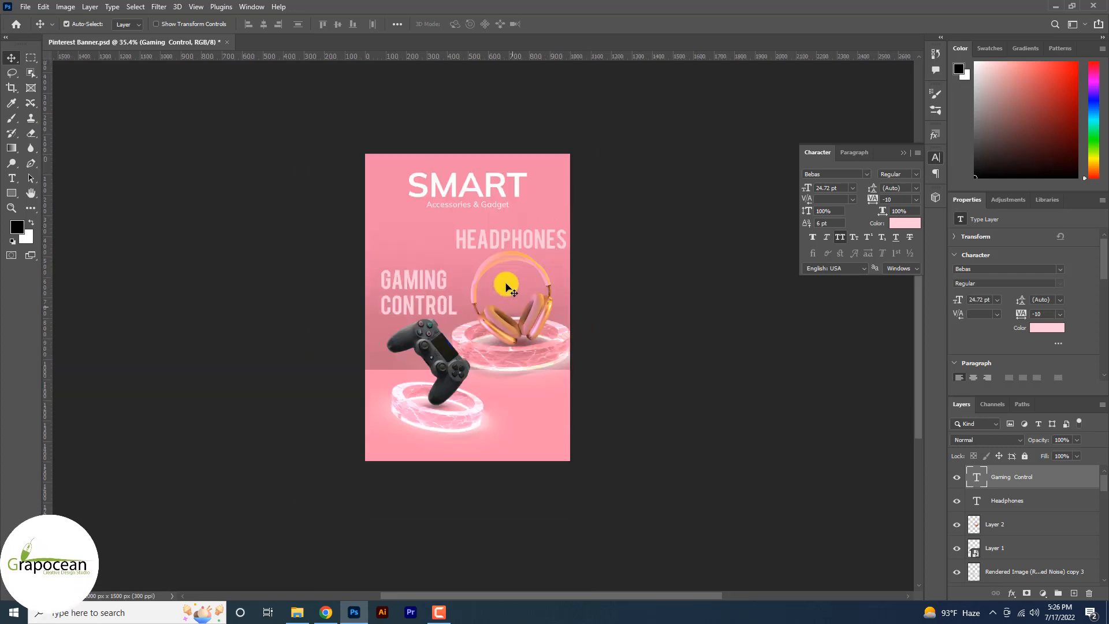
# Draw a rectangle about 399 by 449 px around "GAMING CONTROL" and the controller's upper part, and set its fill to none.
pyautogui.scroll(3, 543, 231)
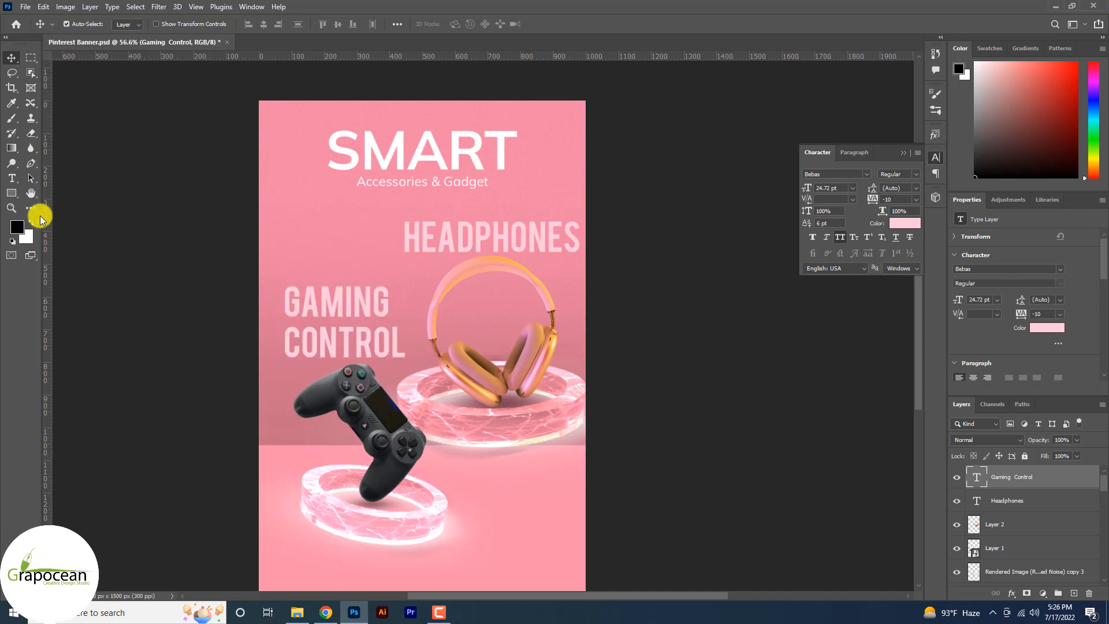
pyautogui.click(14, 195)
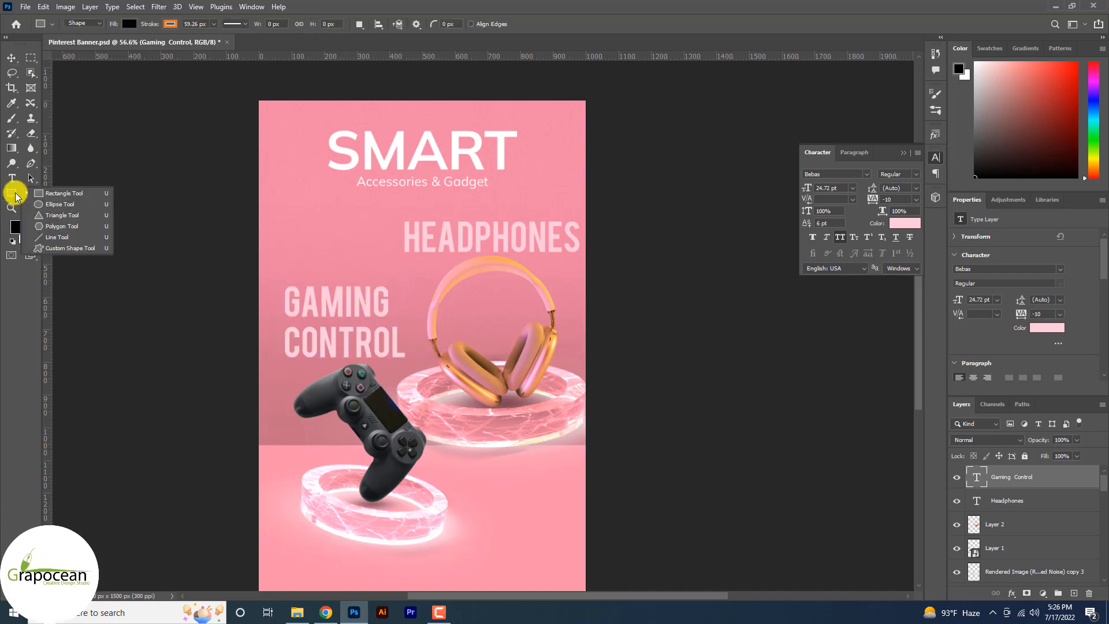
pyautogui.click(60, 200)
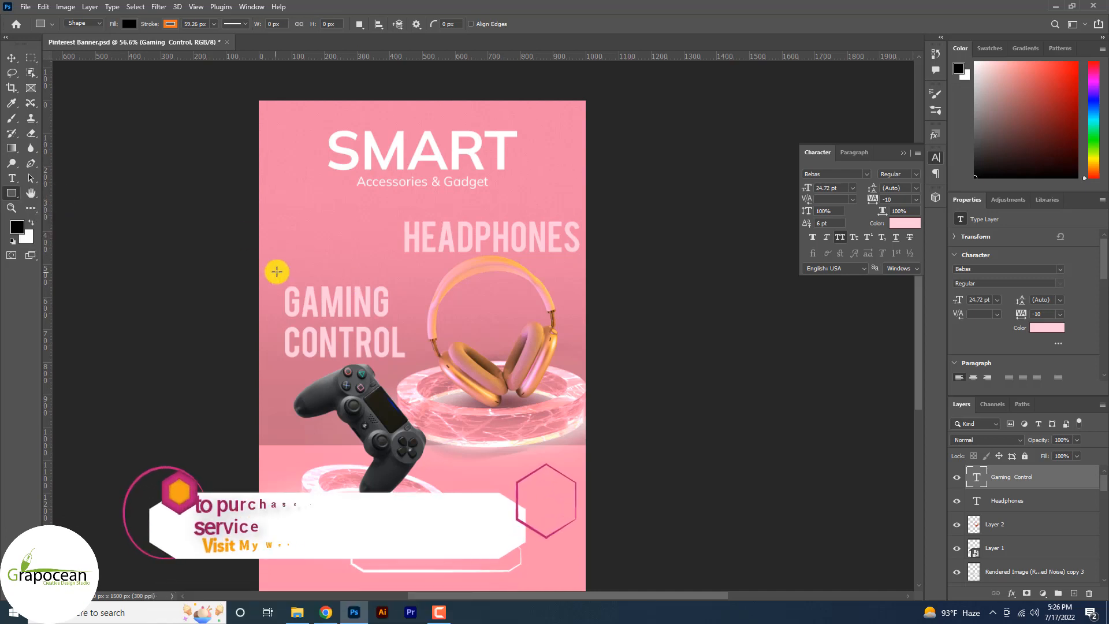
pyautogui.moveTo(279, 267); pyautogui.dragTo(410, 413)
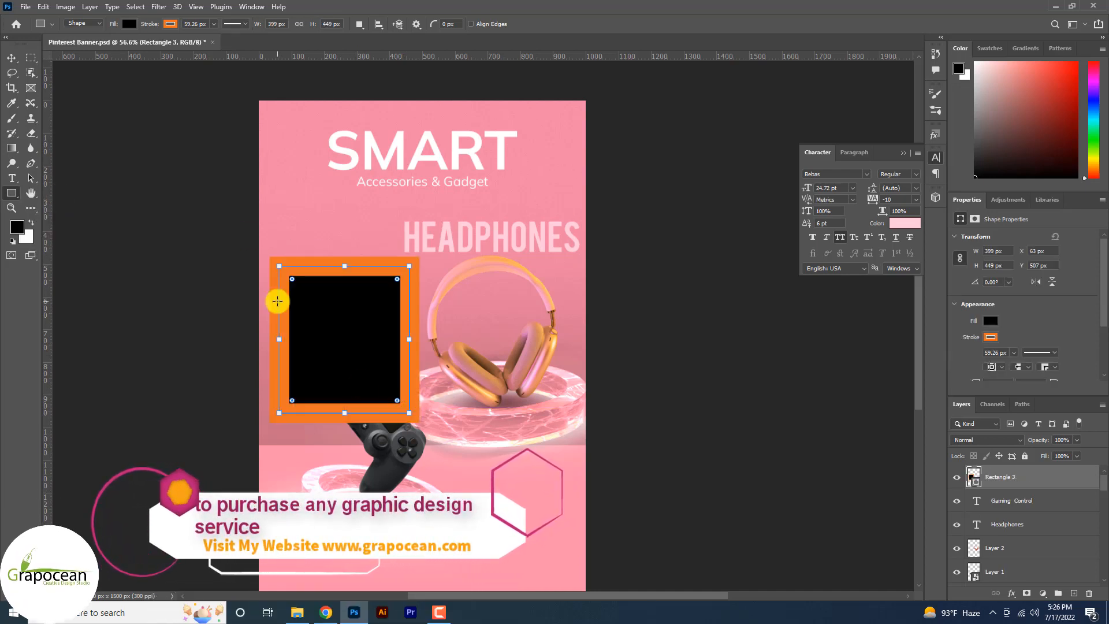
pyautogui.click(129, 24)
pyautogui.click(63, 46)
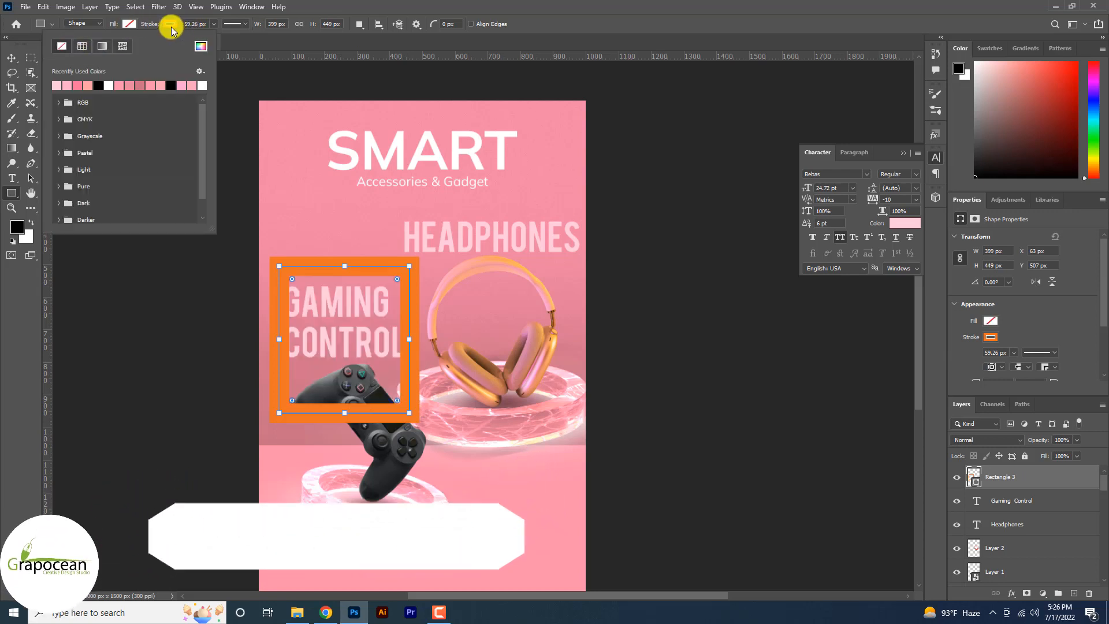
# Give the rectangle around "GAMING CONTROL" a light pink stroke 0.95 px wide.
pyautogui.click(170, 24)
pyautogui.click(110, 86)
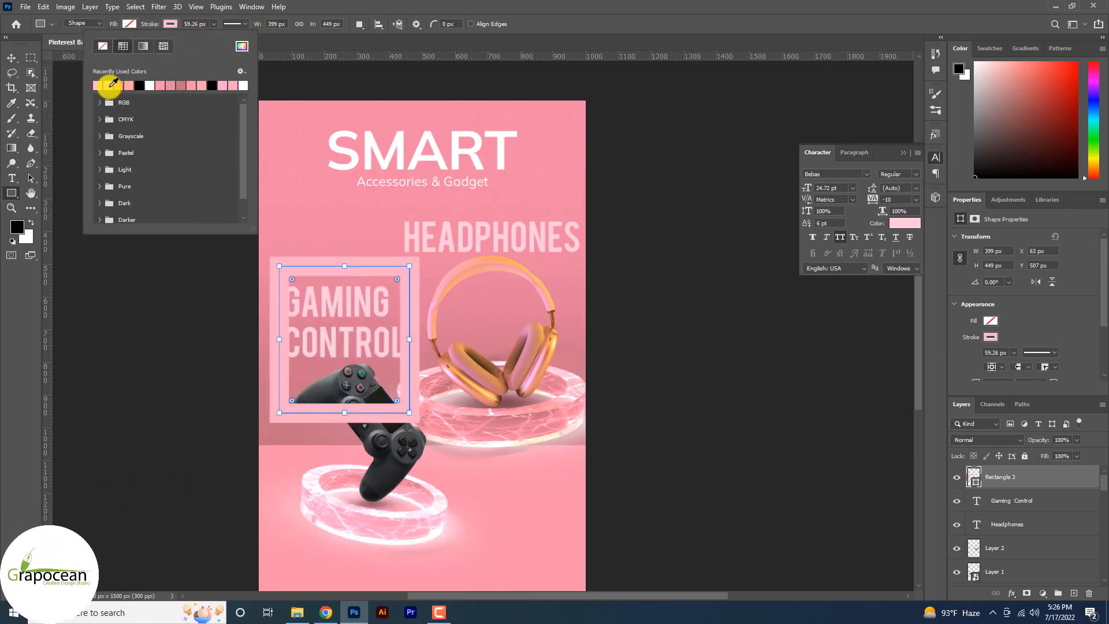
pyautogui.click(213, 24)
pyautogui.moveTo(210, 37); pyautogui.dragTo(172, 46)
pyautogui.click(11, 58)
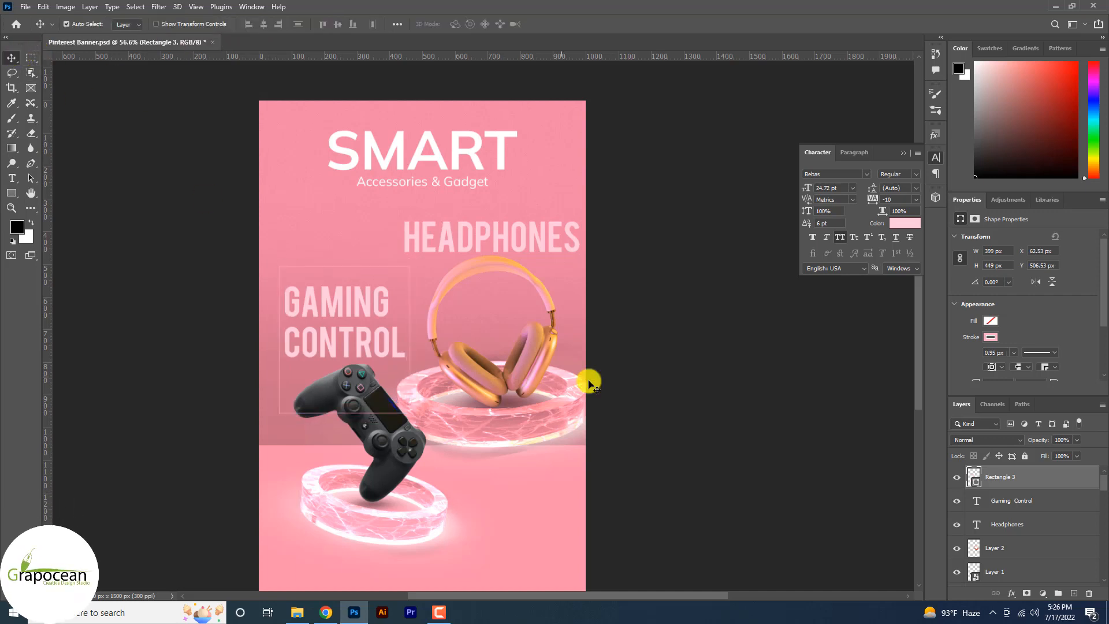
# Add a layer mask to the frame rectangle and brush black over its lower part to fade the lines around the controller.
pyautogui.click(1027, 593)
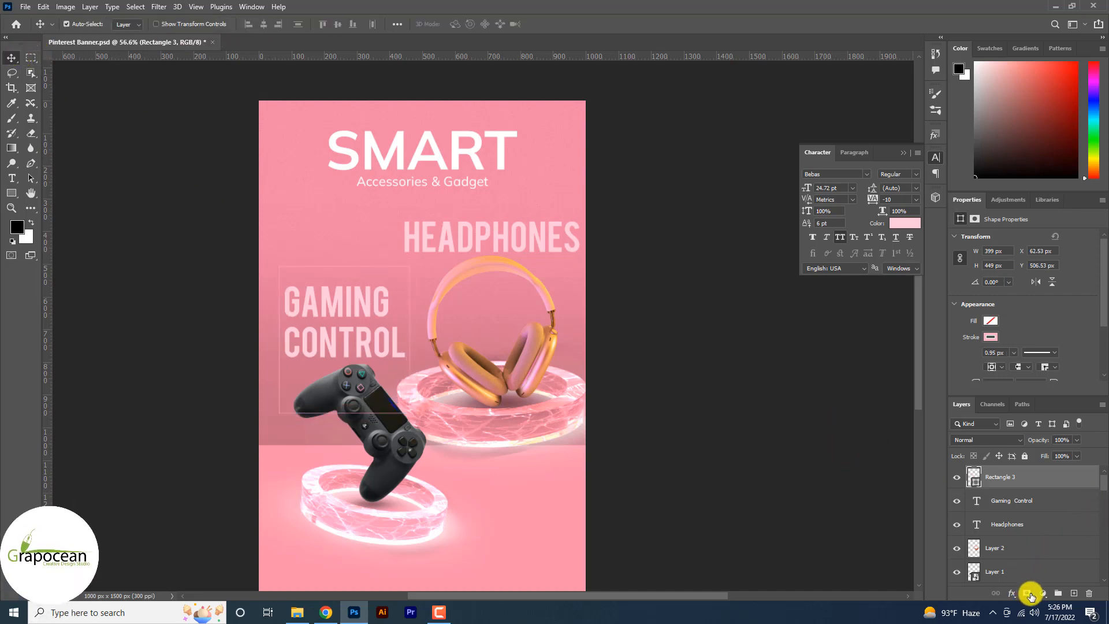
pyautogui.click(13, 122)
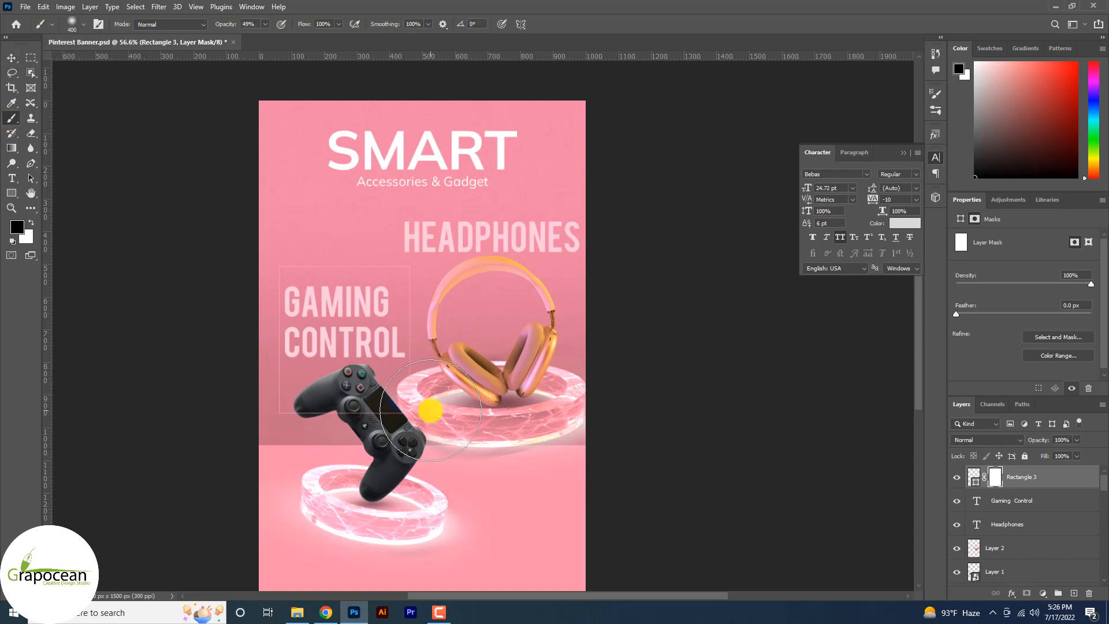
pyautogui.moveTo(430, 410)
pyautogui.mouseDown()
pyautogui.moveTo(366, 396)
pyautogui.moveTo(279, 404)
pyautogui.moveTo(382, 433)
pyautogui.mouseUp()
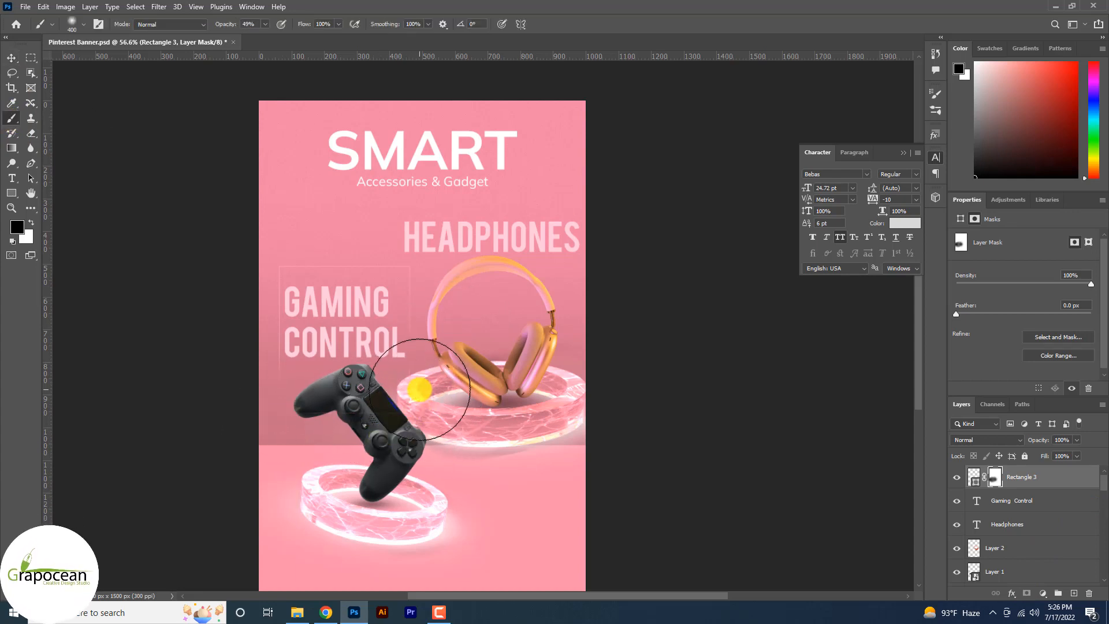
pyautogui.hotkey('ctrl', 'z')
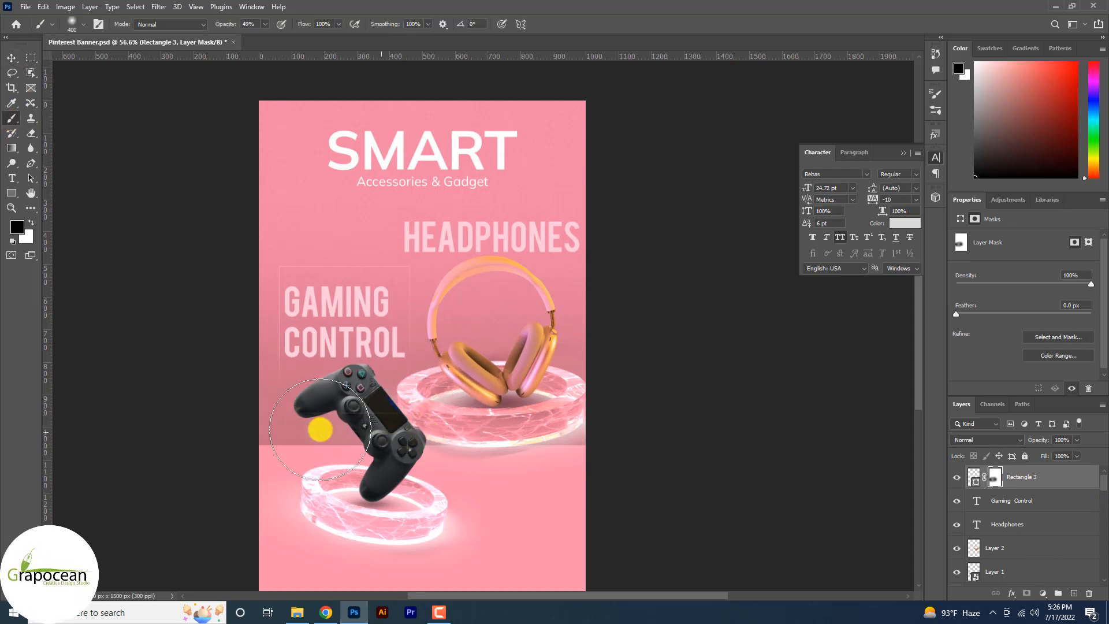
pyautogui.click(11, 58)
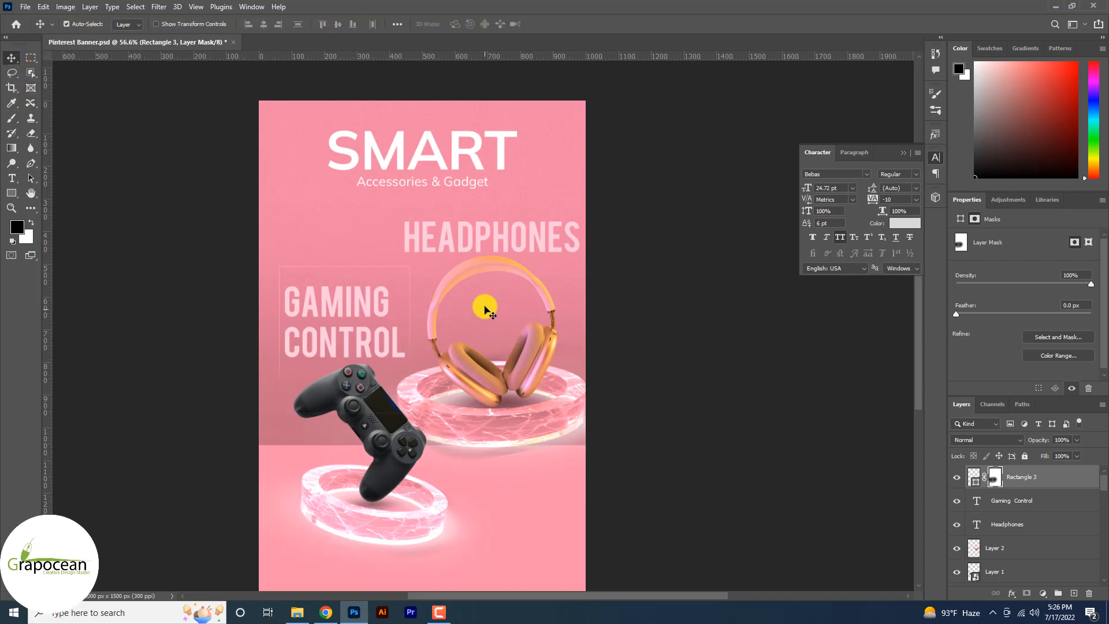
# Scale the "HEADPHONES" text down to 16.52 pt and place it centred above the headphones.
pyautogui.scroll(3, 422, 274)
pyautogui.scroll(-3, 517, 251)
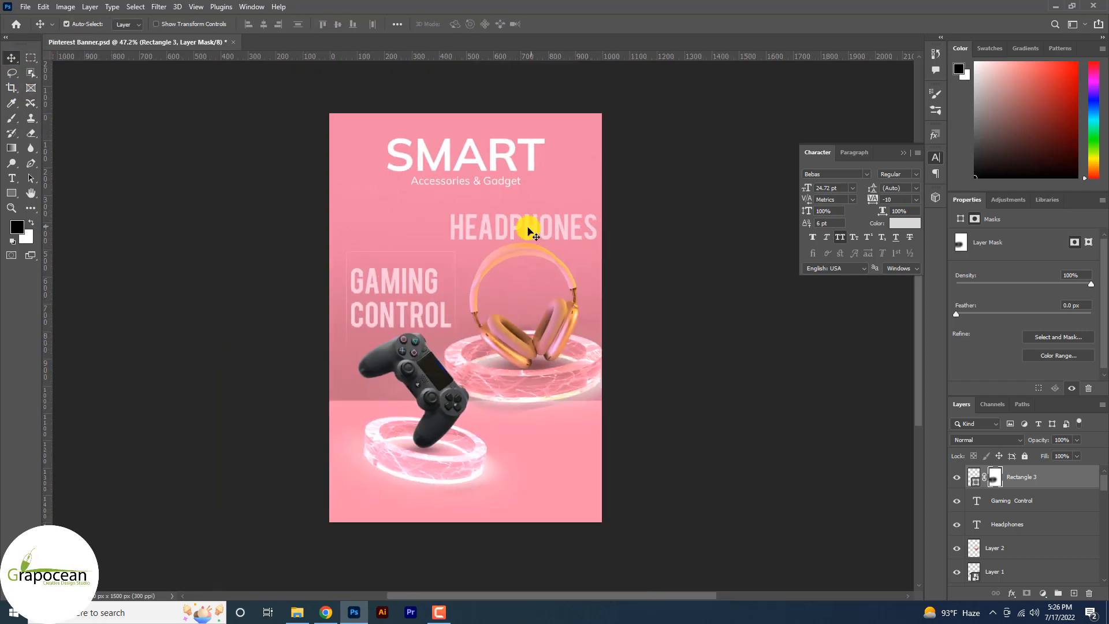
pyautogui.moveTo(529, 231); pyautogui.dragTo(548, 410)
pyautogui.moveTo(531, 212); pyautogui.dragTo(538, 421)
pyautogui.hotkey('ctrl', 't')
pyautogui.moveTo(605, 443); pyautogui.dragTo(528, 233)
pyautogui.click(568, 23)
pyautogui.scroll(5, 450, 254)
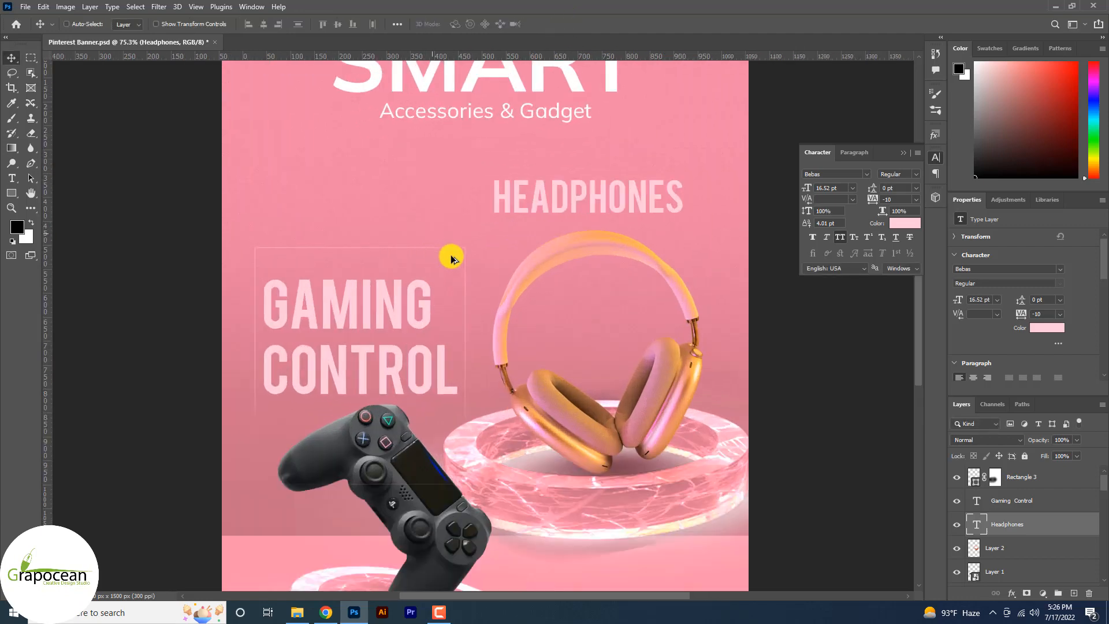
pyautogui.moveTo(467, 245); pyautogui.dragTo(655, 201)
pyautogui.hotkey('ctrl', 'z')
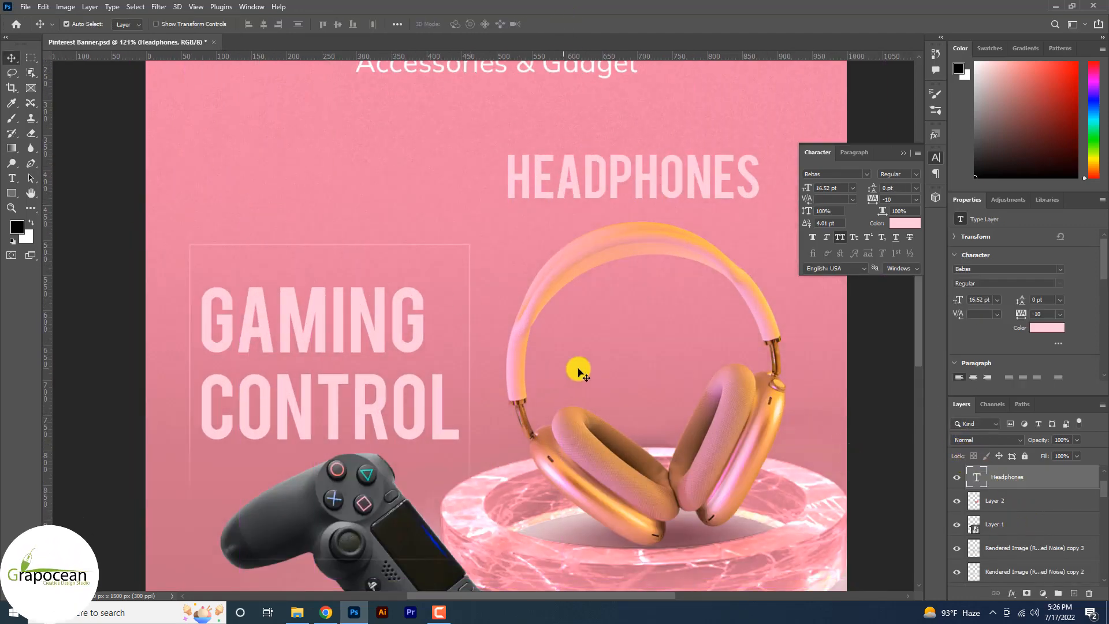
pyautogui.scroll(5, 445, 228)
pyautogui.click(453, 231)
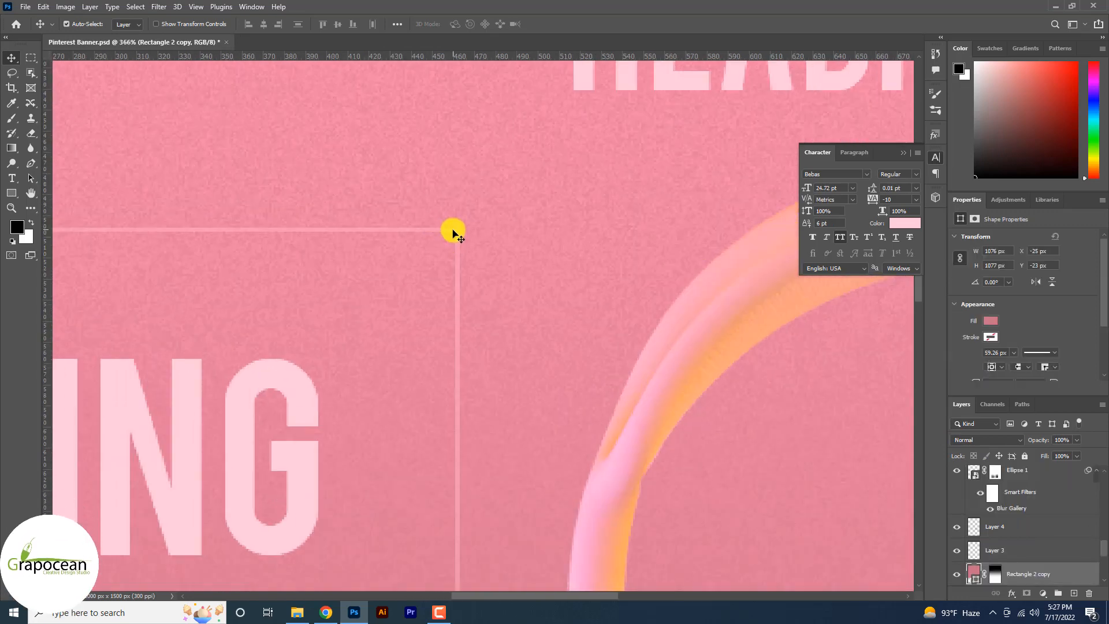
pyautogui.scroll(-1, 1005, 563)
pyautogui.scroll(3, 460, 255)
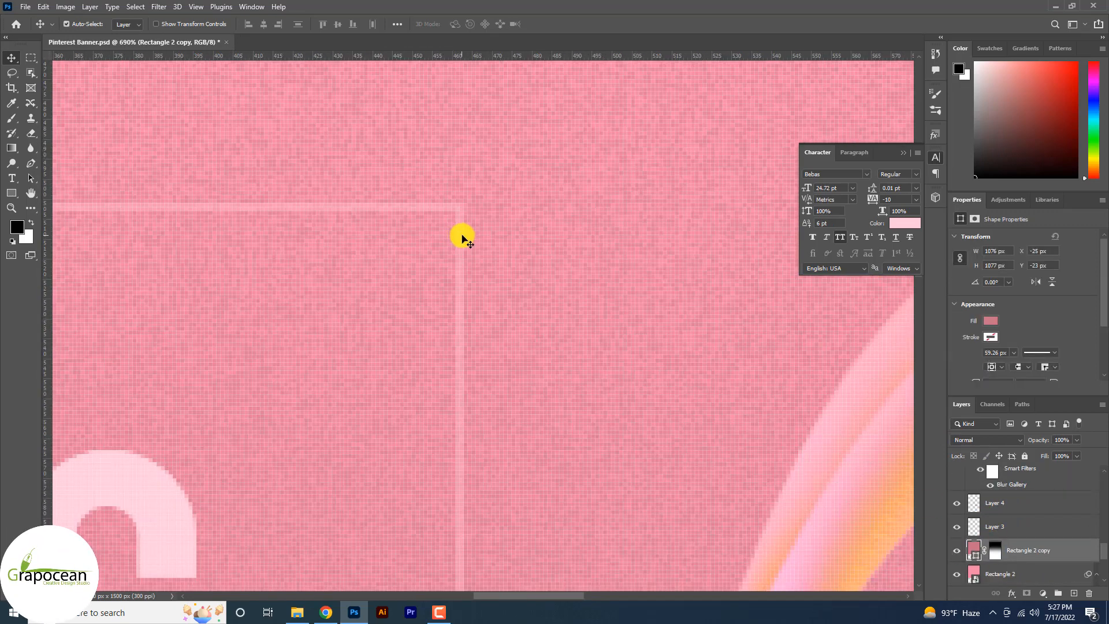
pyautogui.moveTo(462, 238); pyautogui.dragTo(558, 239)
pyautogui.hotkey('ctrl', 'z')
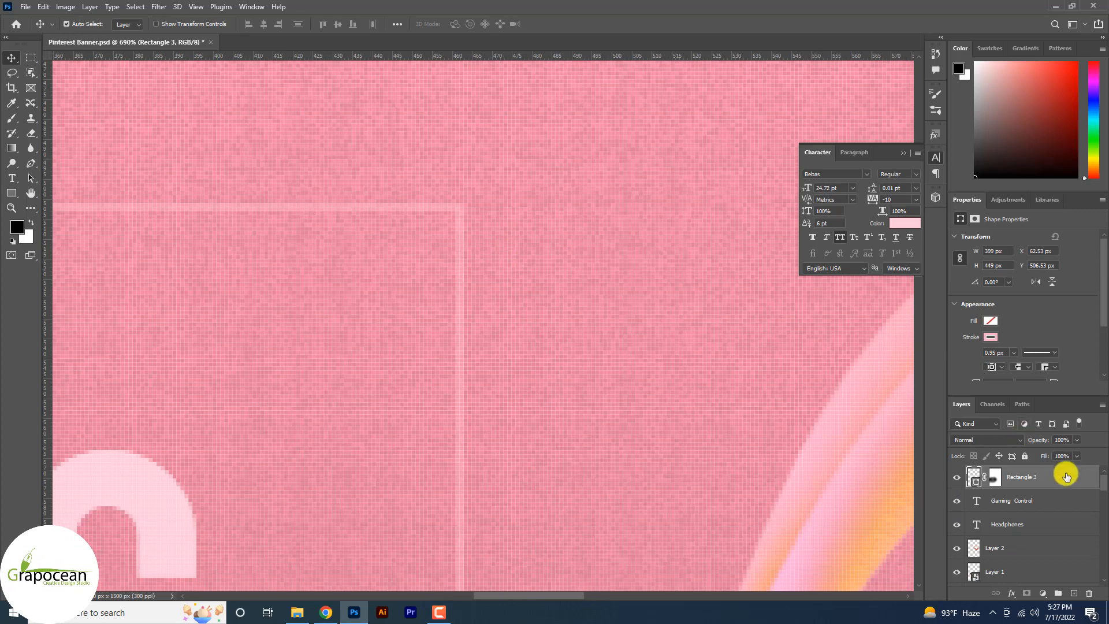
# Duplicate the masked Rectangle 3 frame and position the copy around "HEADPHONES" and the upper part of the headphones.
pyautogui.moveTo(1066, 475); pyautogui.dragTo(1074, 594)
pyautogui.scroll(-8, 515, 389)
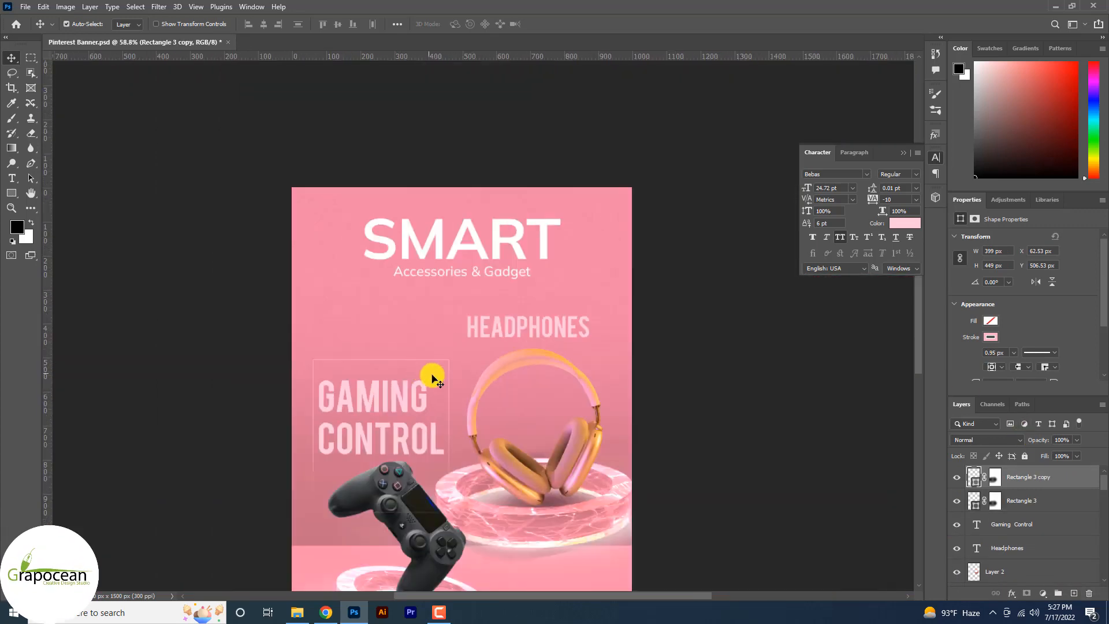
pyautogui.hotkey('ctrl', 't')
pyautogui.moveTo(449, 384); pyautogui.dragTo(597, 329)
pyautogui.click(585, 22)
# Shift the "exclusive collections" subtitle slightly so it sits centred beneath "HEADPHONES".
pyautogui.scroll(-3, 595, 391)
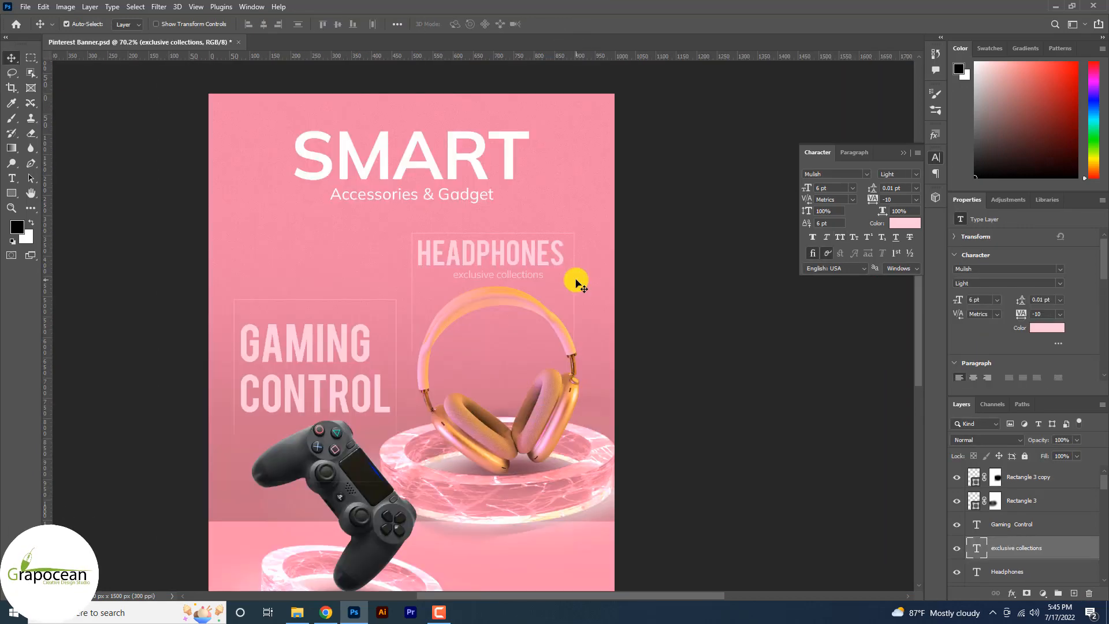
pyautogui.scroll(5, 513, 173)
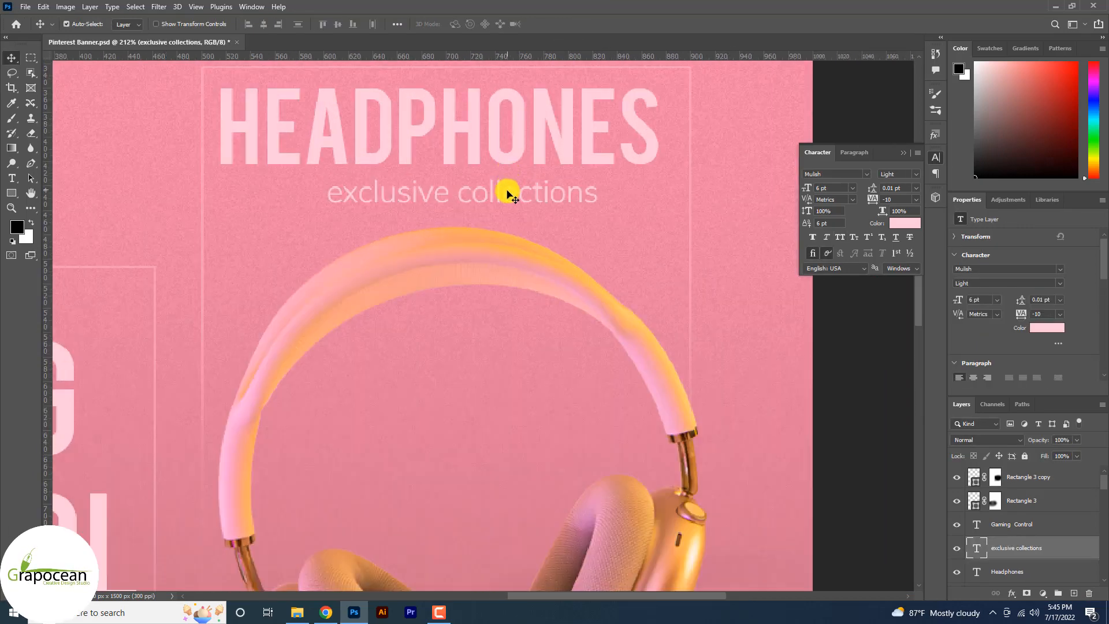
pyautogui.moveTo(508, 193); pyautogui.dragTo(492, 191)
pyautogui.scroll(-4, 508, 254)
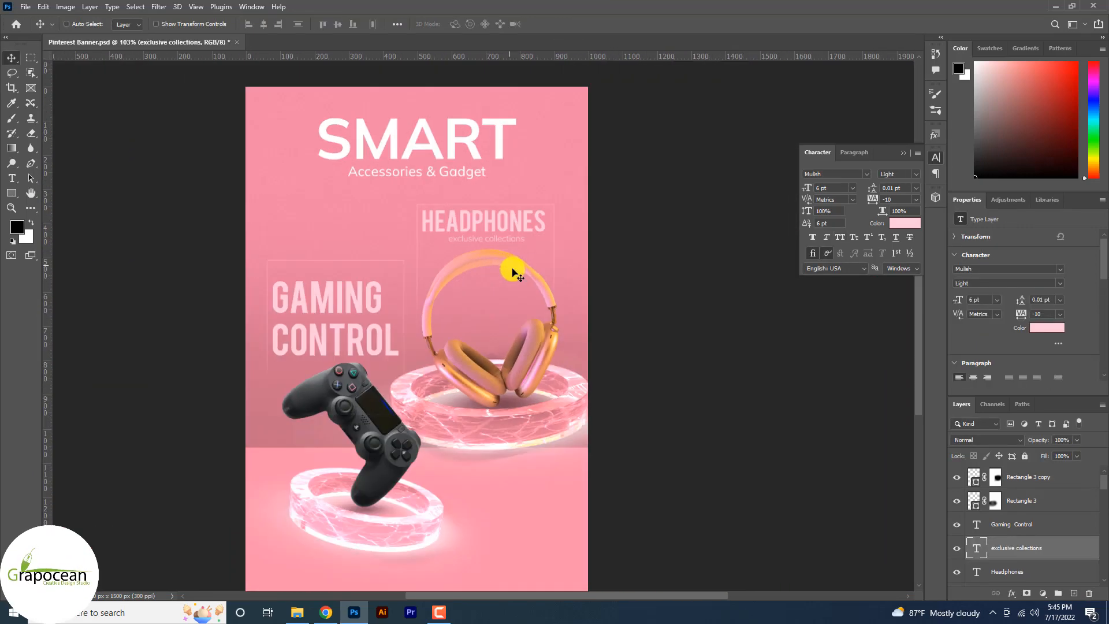
pyautogui.scroll(-1, 411, 279)
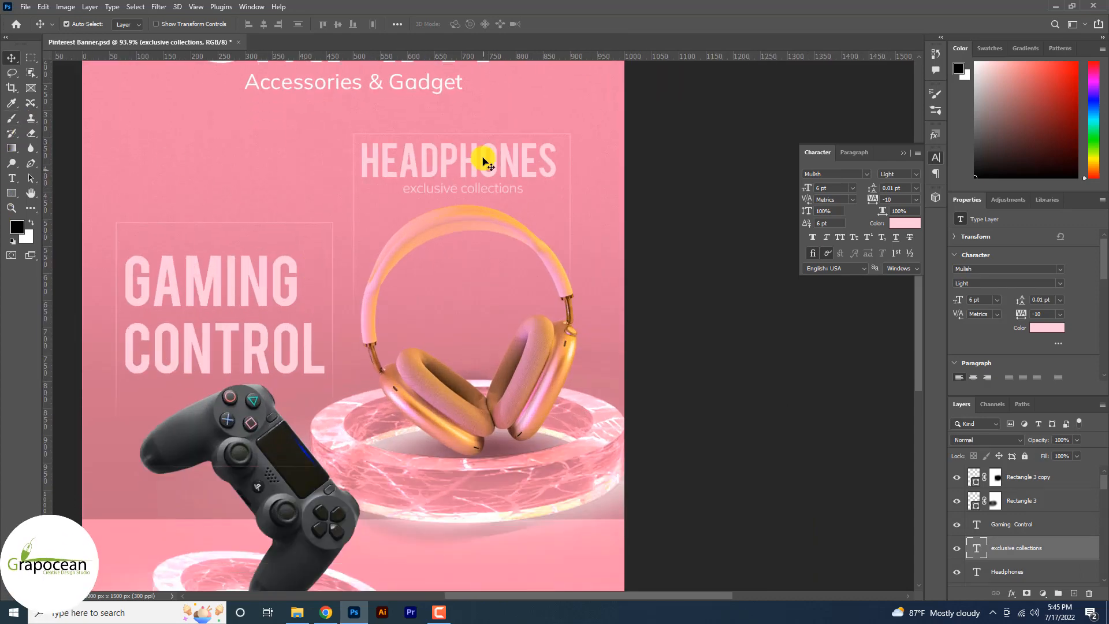
# Add a Gradient Overlay layer style to the "HEADPHONES" text.
pyautogui.click(496, 160)
pyautogui.rightClick(1037, 573)
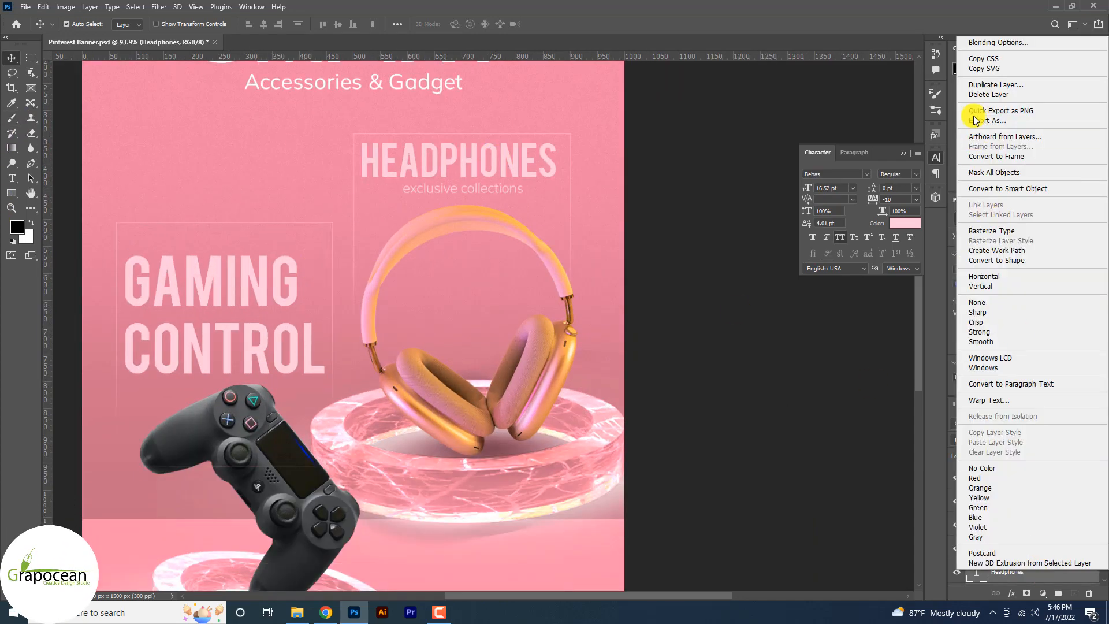
pyautogui.click(981, 40)
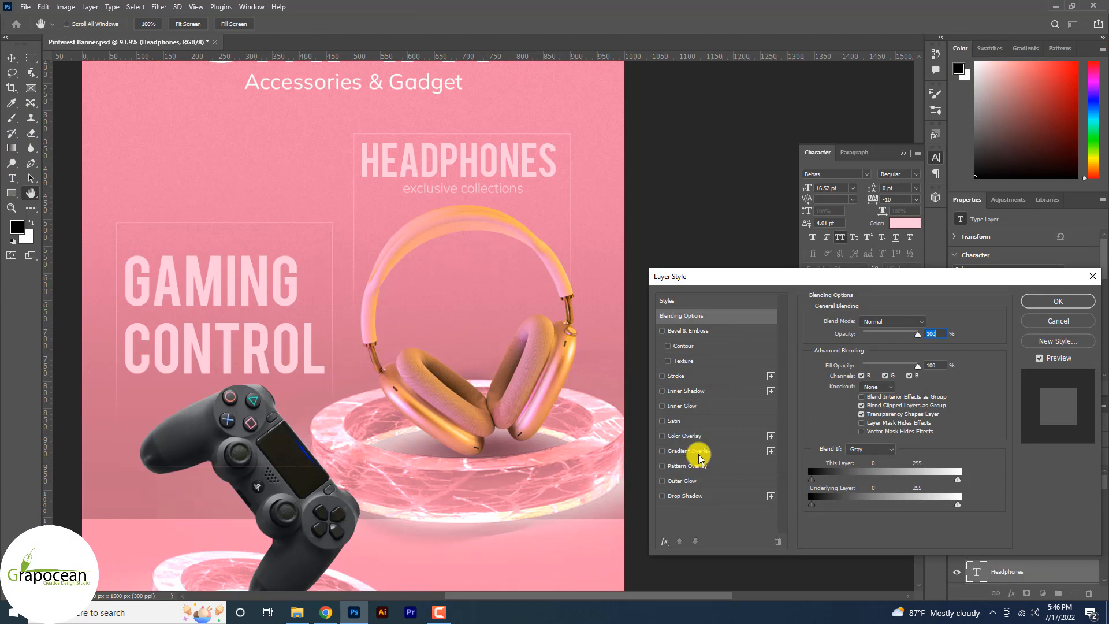
pyautogui.click(699, 453)
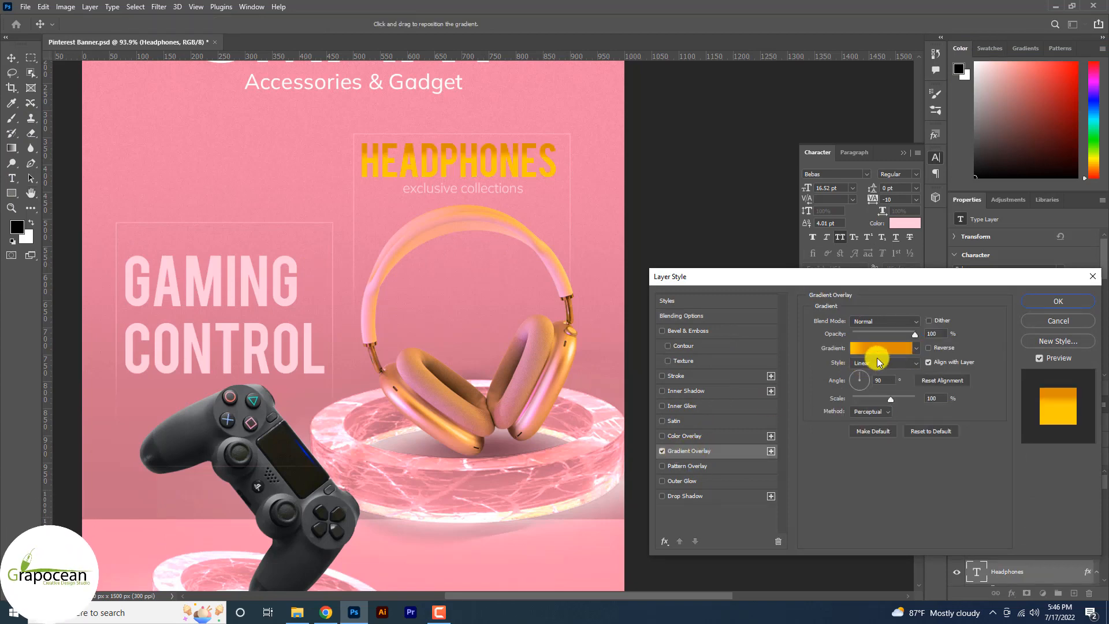
# Move the gradient's orange stop to 61% and set the starting stop to pink #ff3a76.
pyautogui.click(904, 349)
pyautogui.moveTo(818, 383); pyautogui.dragTo(904, 387)
pyautogui.doubleClick(757, 382)
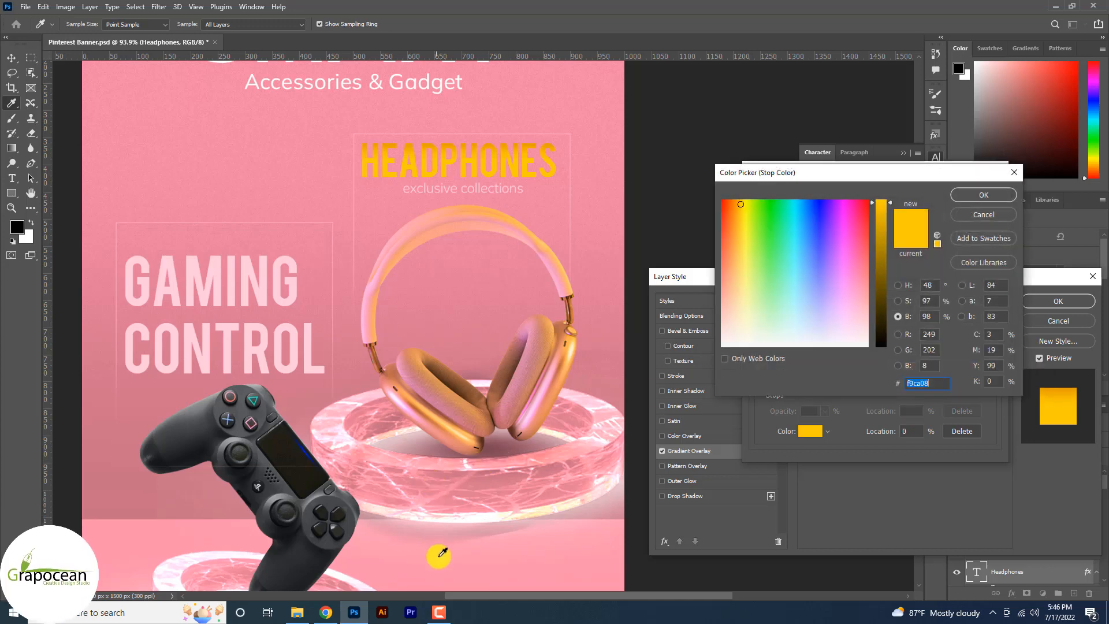
pyautogui.moveTo(855, 279)
pyautogui.mouseDown()
pyautogui.moveTo(867, 198)
pyautogui.moveTo(874, 211)
pyautogui.moveTo(861, 233)
pyautogui.mouseUp()
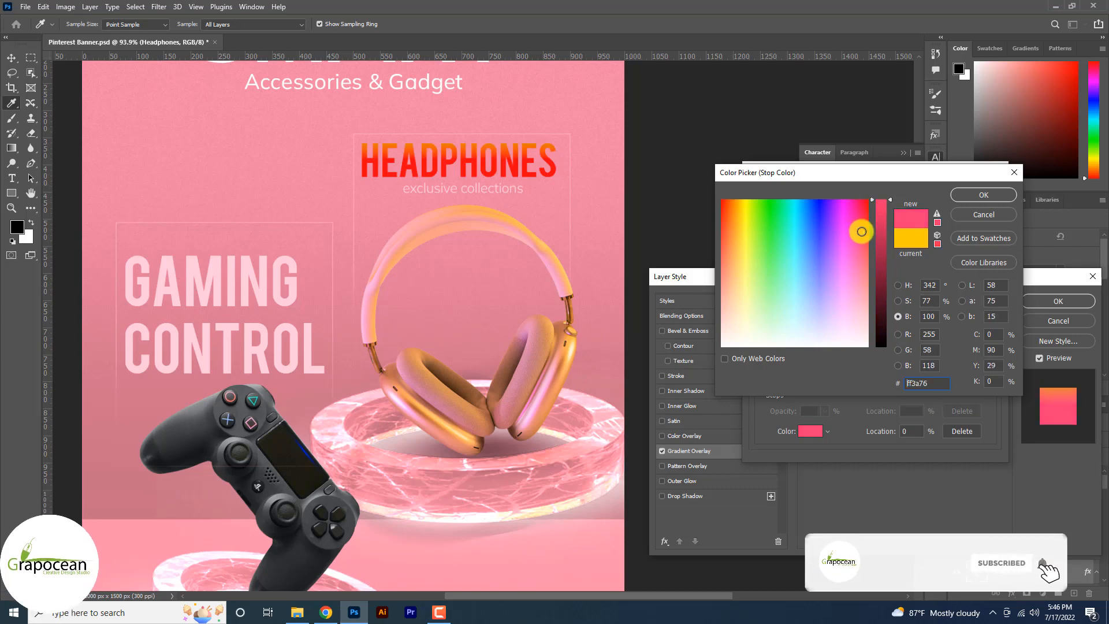
pyautogui.click(1008, 198)
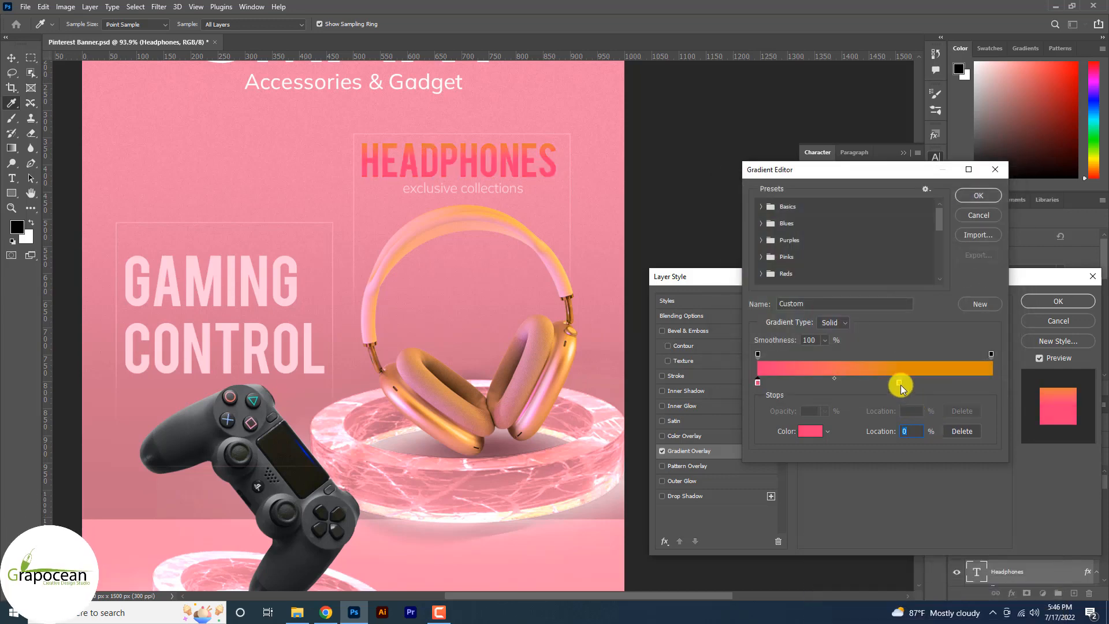
# Set the gradient stop at 61% to pink #ff5ca1 and apply the overlay to "HEADPHONES".
pyautogui.doubleClick(899, 383)
pyautogui.click(550, 170)
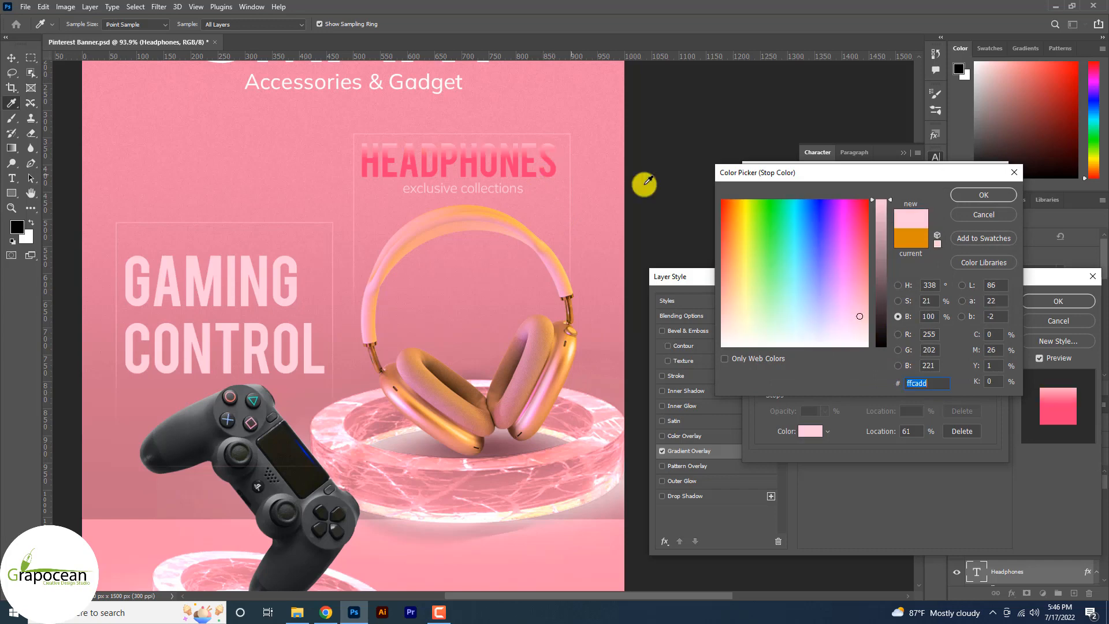
pyautogui.click(859, 251)
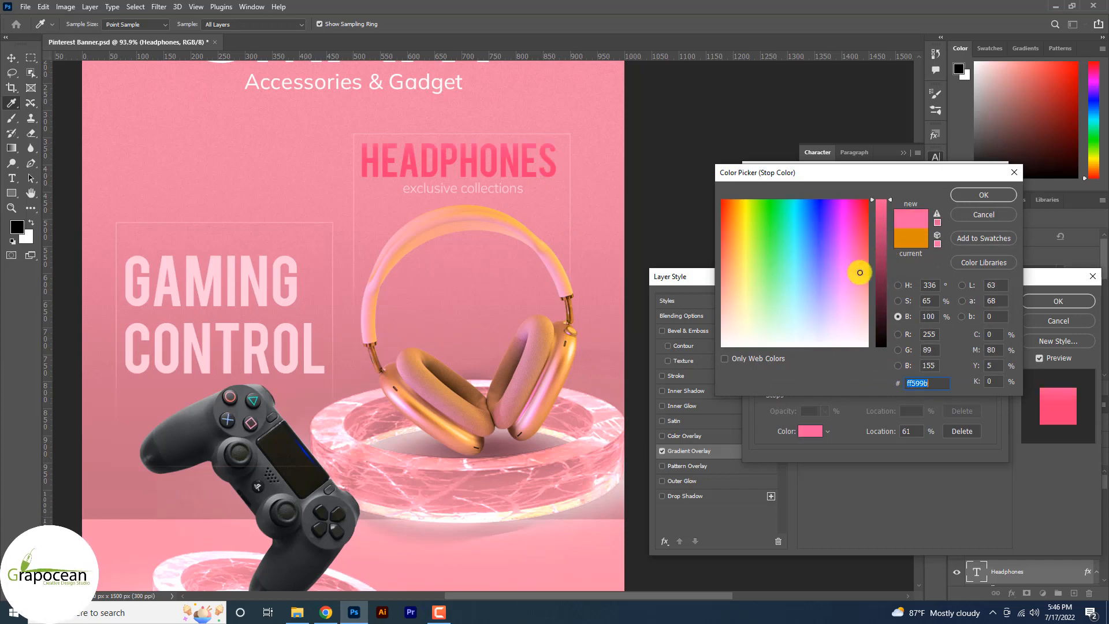
pyautogui.moveTo(860, 272)
pyautogui.mouseDown()
pyautogui.moveTo(859, 281)
pyautogui.moveTo(859, 214)
pyautogui.moveTo(870, 227)
pyautogui.moveTo(859, 253)
pyautogui.mouseUp()
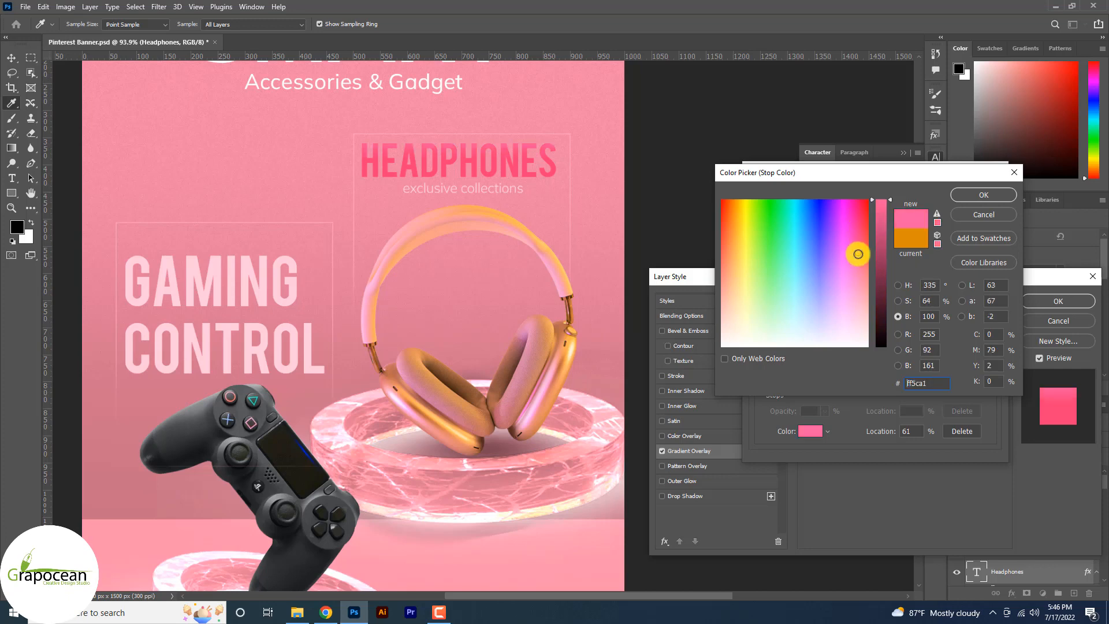
pyautogui.click(985, 191)
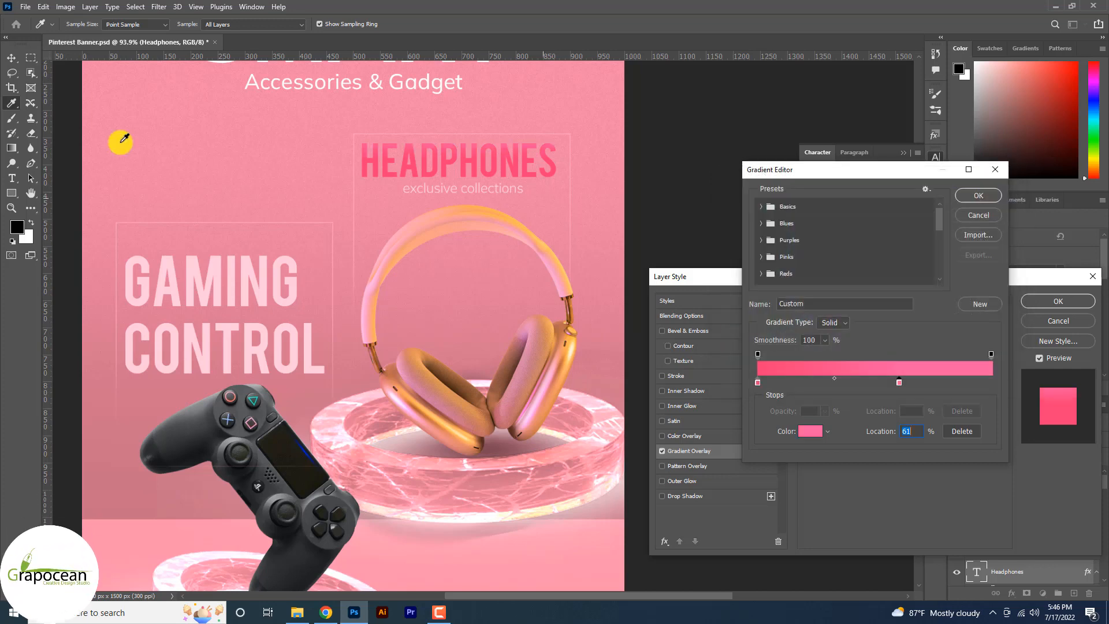
pyautogui.click(983, 197)
pyautogui.scroll(-5, 452, 349)
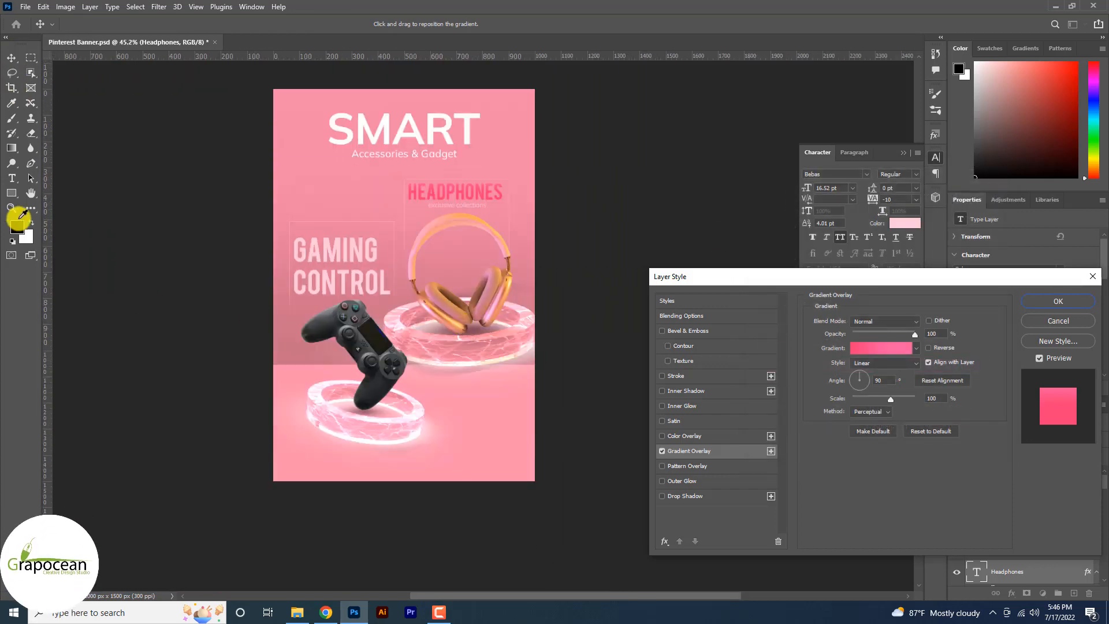
pyautogui.click(1052, 302)
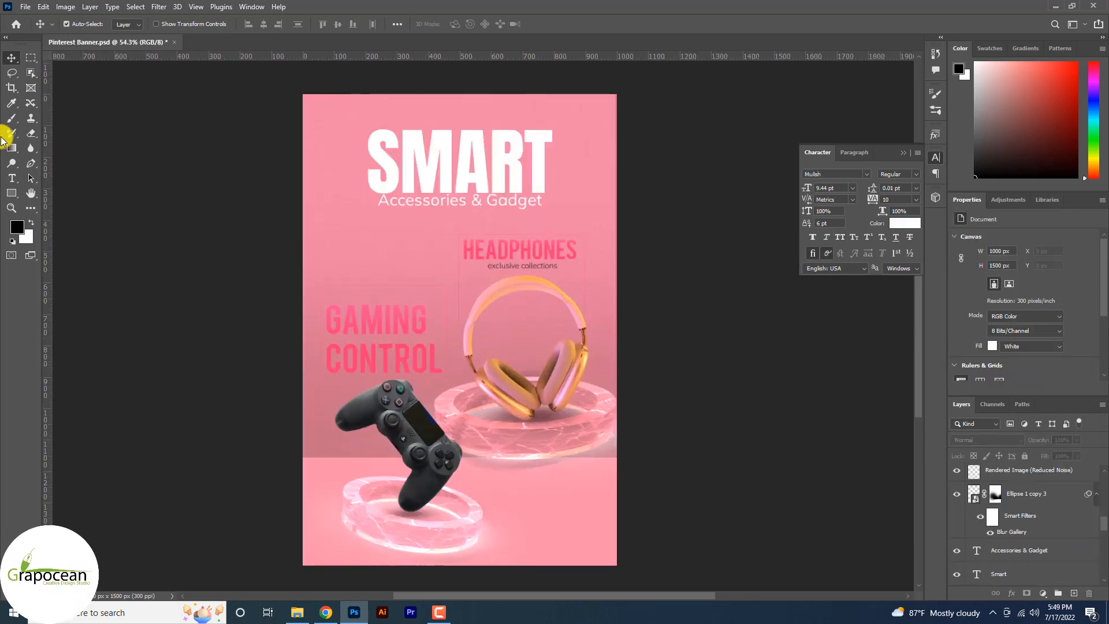
# Activate the Brush tool and choose the Sampled Brush 1 preset.
pyautogui.rightClick(11, 119)
pyautogui.click(35, 116)
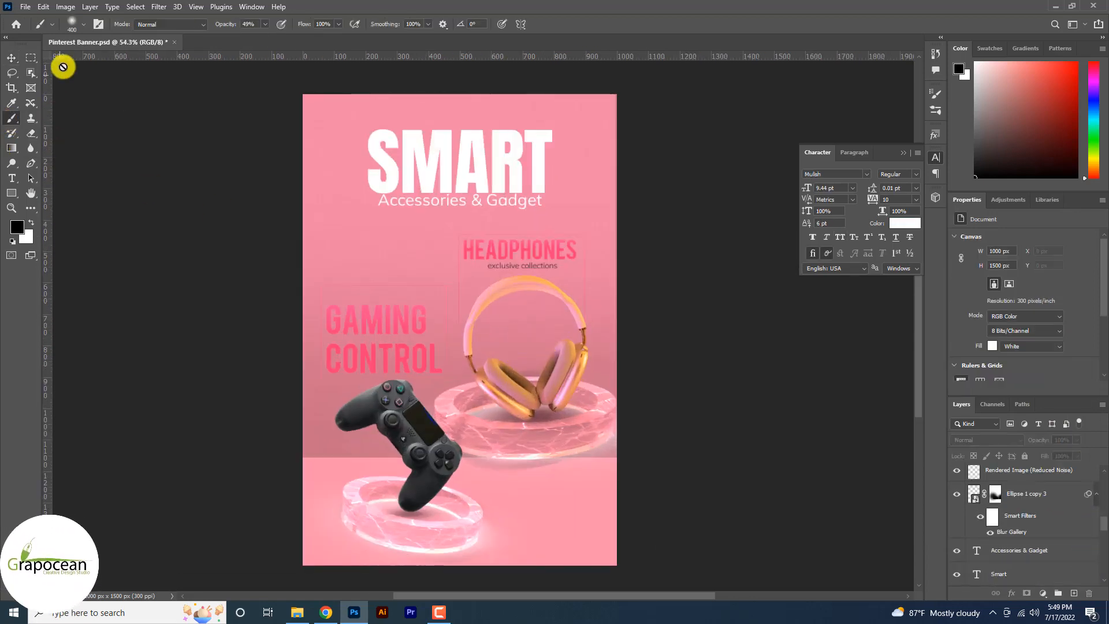
pyautogui.click(80, 26)
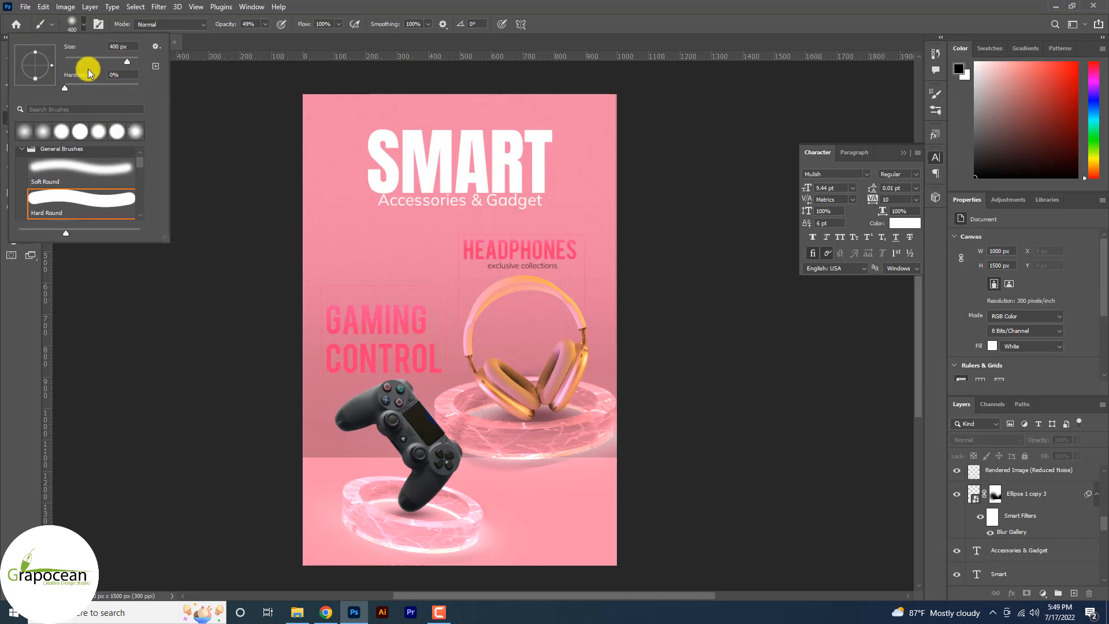
pyautogui.scroll(-3, 141, 167)
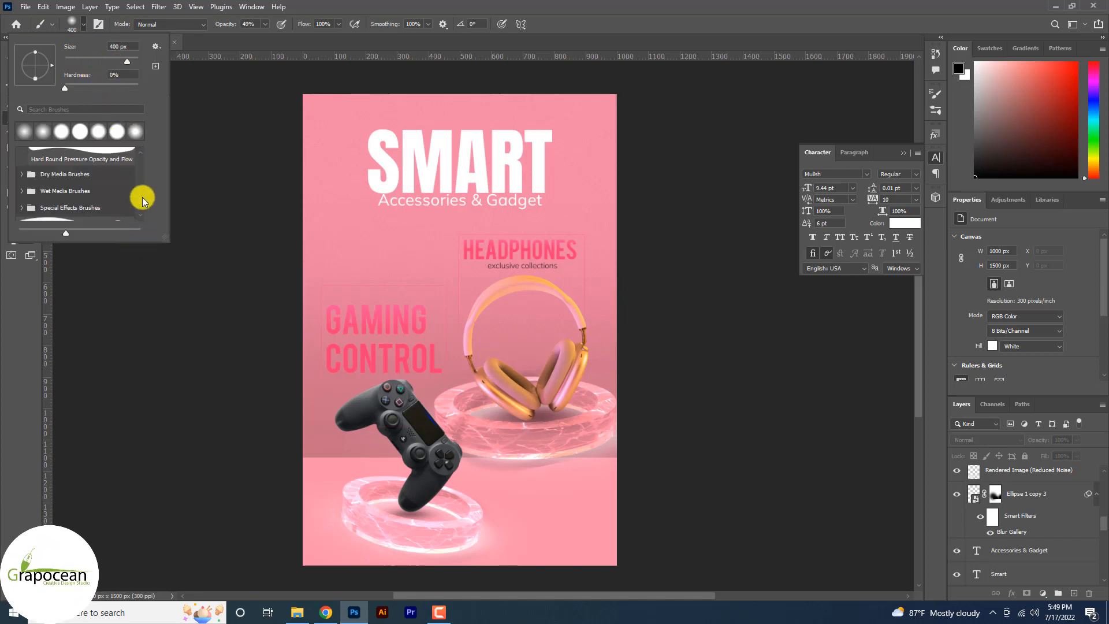
pyautogui.scroll(-3, 142, 199)
pyautogui.click(63, 168)
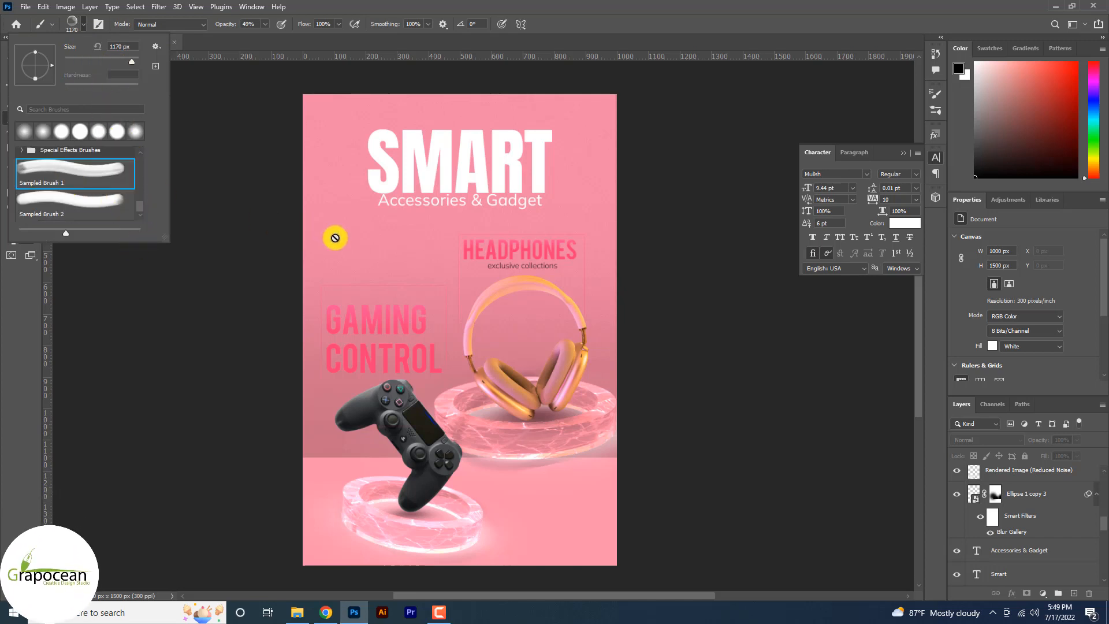
# Add a new empty layer directly above the "Rectangle 2 copy" layer.
pyautogui.scroll(-7, 1059, 557)
pyautogui.click(1048, 574)
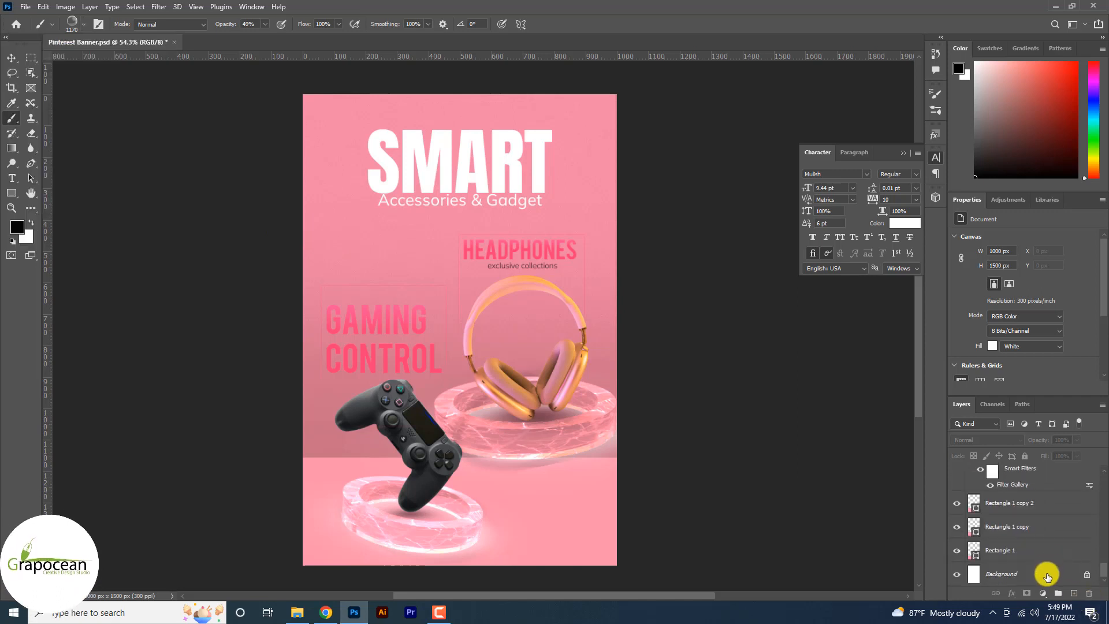
pyautogui.scroll(5, 1043, 529)
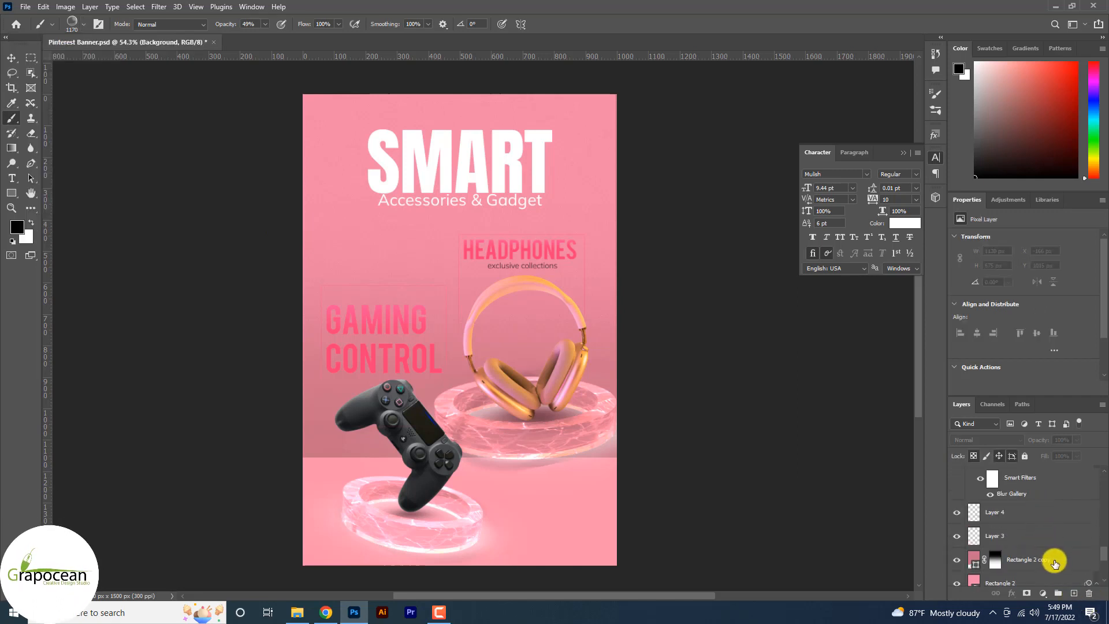
pyautogui.click(1074, 593)
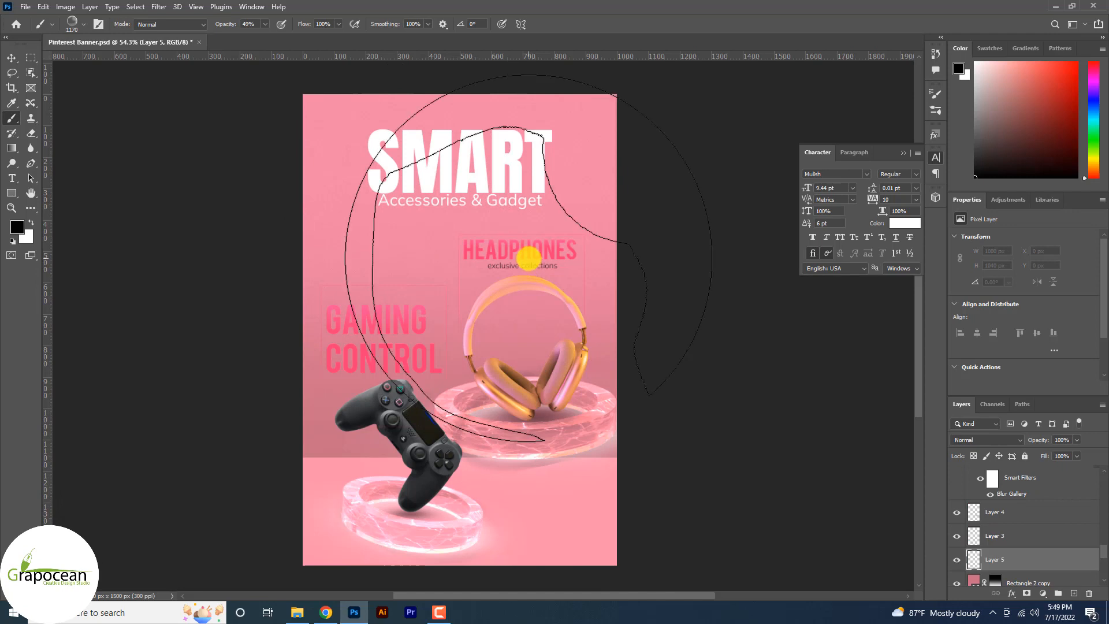
# Reduce the bubble brush to a size of 200 px.
pyautogui.press('[')
pyautogui.press('[')
pyautogui.press('[')
pyautogui.press('[')
pyautogui.press('[')
pyautogui.press('[')
pyautogui.press('[')
pyautogui.press('[')
pyautogui.press('[')
pyautogui.press('[')
pyautogui.press('[')
pyautogui.click(528, 328)
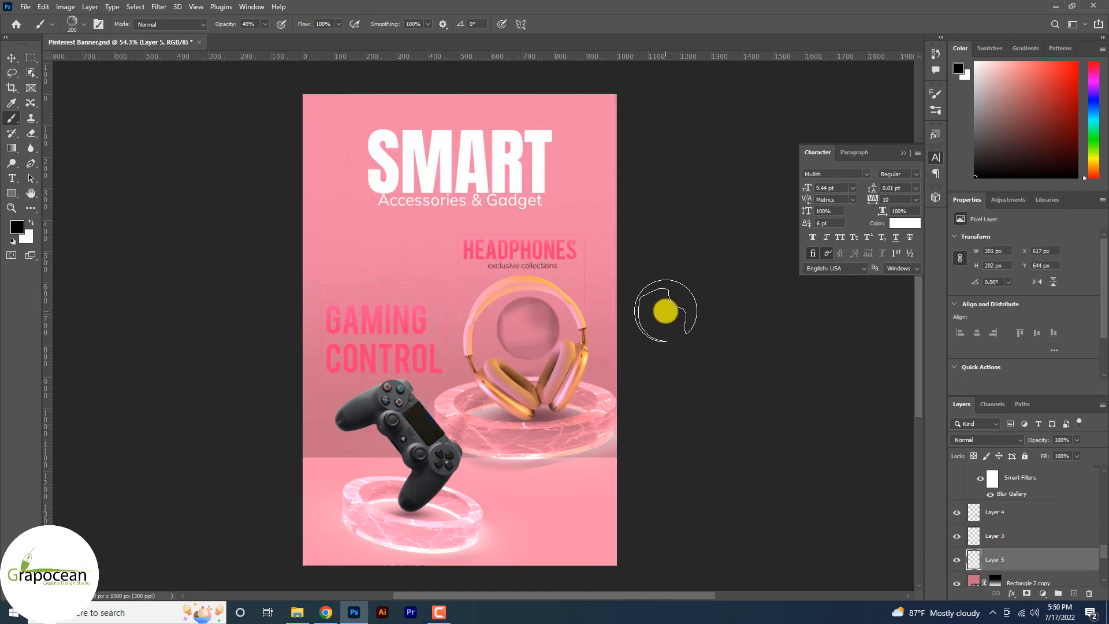
pyautogui.hotkey('ctrl', 'z')
pyautogui.hotkey('ctrl', 'z')
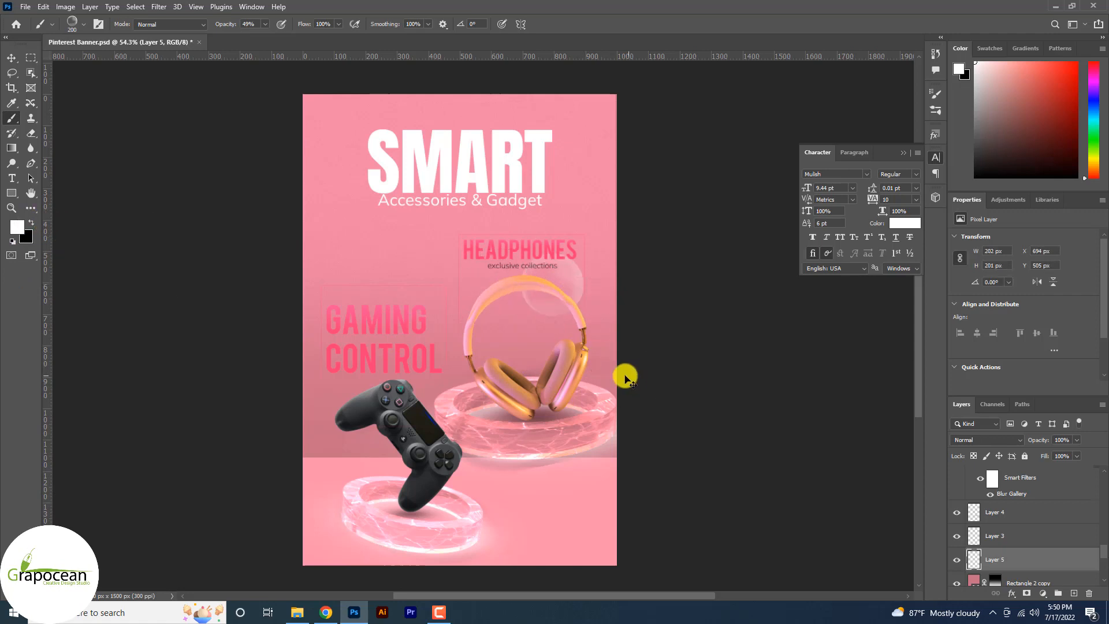
pyautogui.hotkey('ctrl', 'z')
# Stamp translucent white bubbles on the new layer around the labels and products, reducing the brush size between stamps.
pyautogui.click(387, 234)
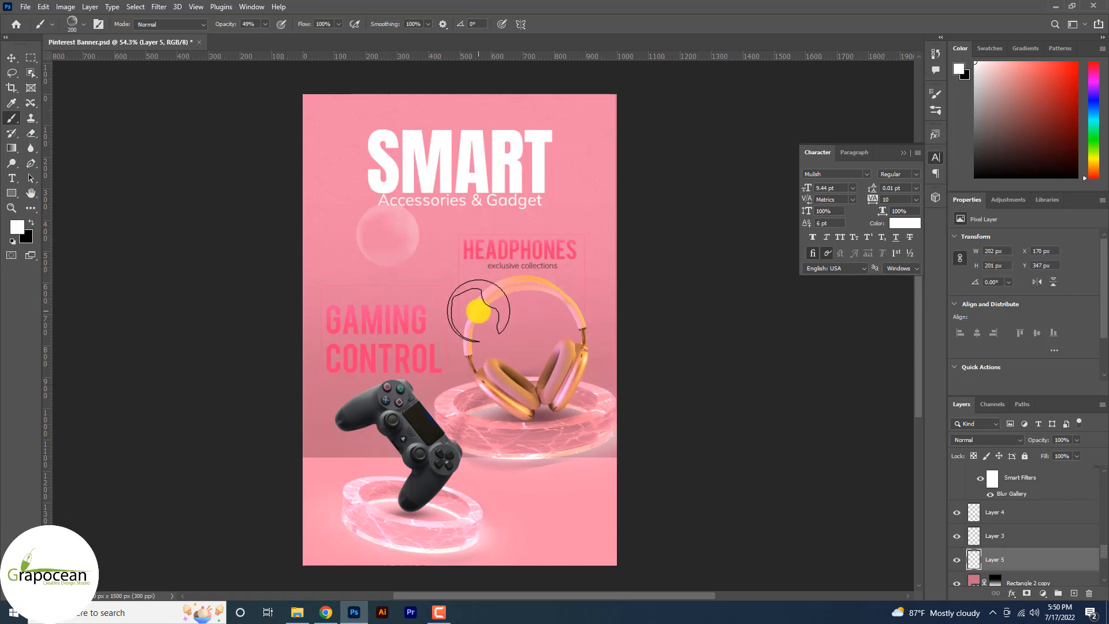
pyautogui.click(444, 240)
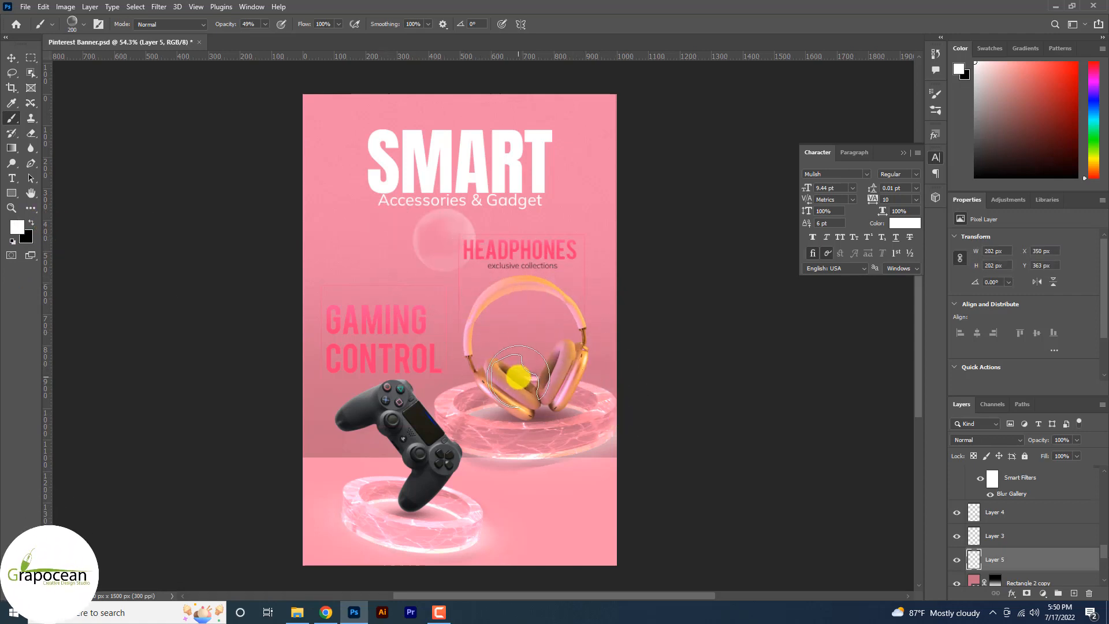
pyautogui.click(514, 345)
pyautogui.press('[')
pyautogui.press('[')
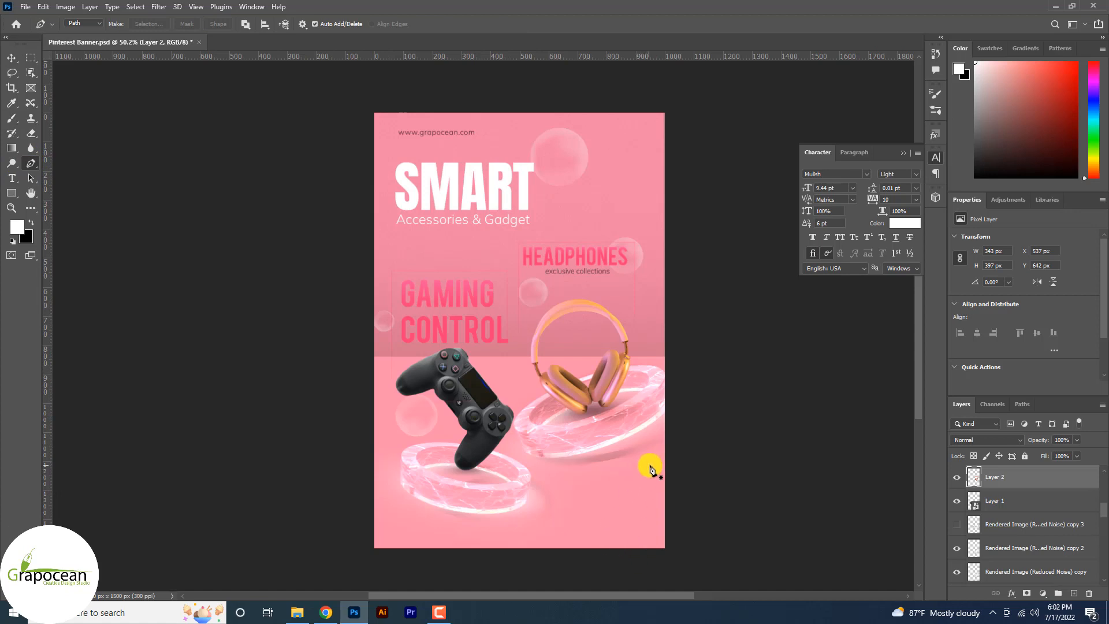
pyautogui.click(666, 463)
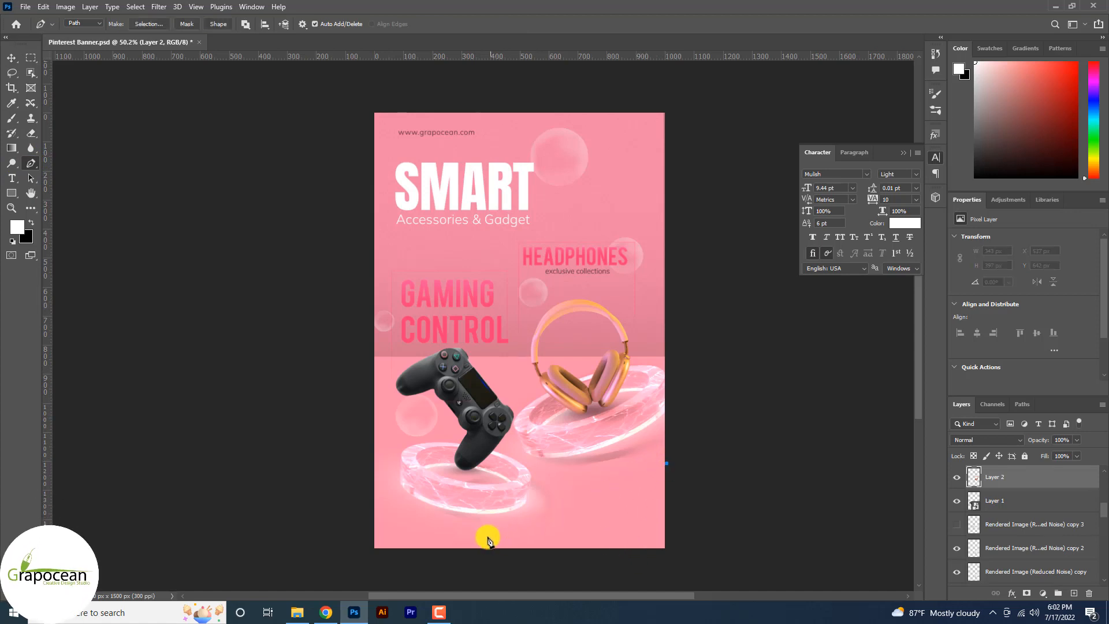
pyautogui.moveTo(459, 530); pyautogui.dragTo(322, 506)
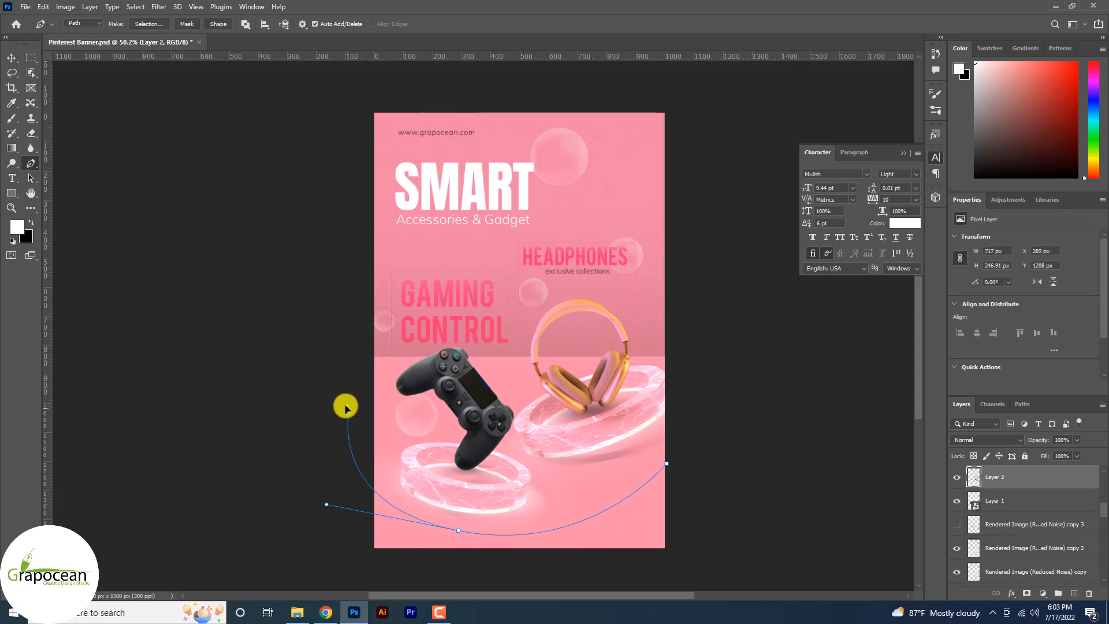
pyautogui.moveTo(345, 407); pyautogui.dragTo(326, 416)
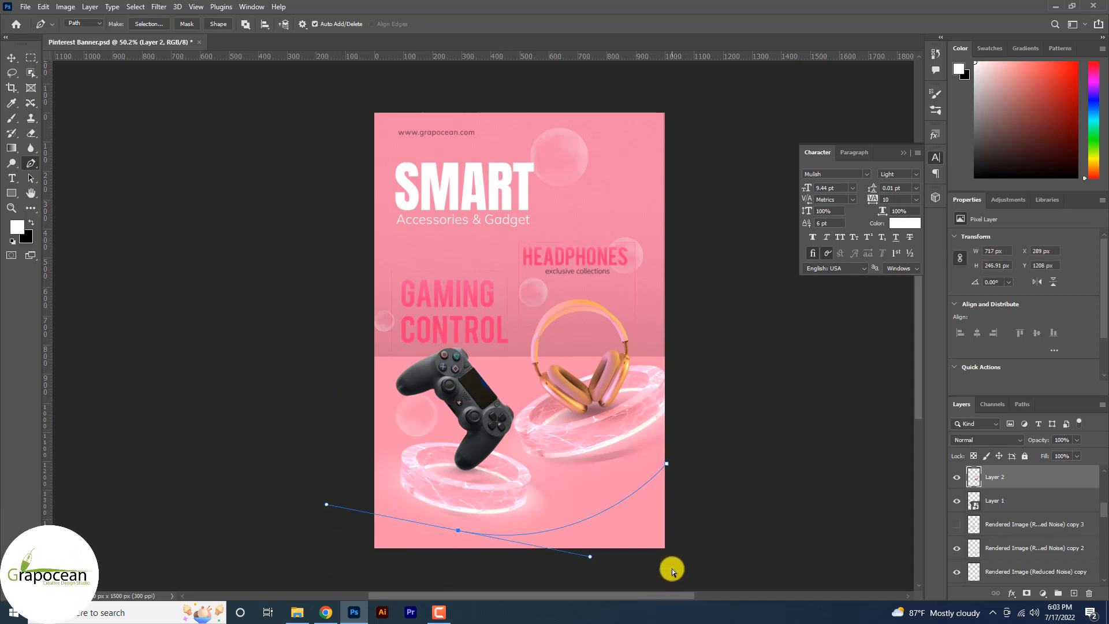
# Switch the Pen tool to Shape mode with a pink fill and no stroke.
pyautogui.click(84, 23)
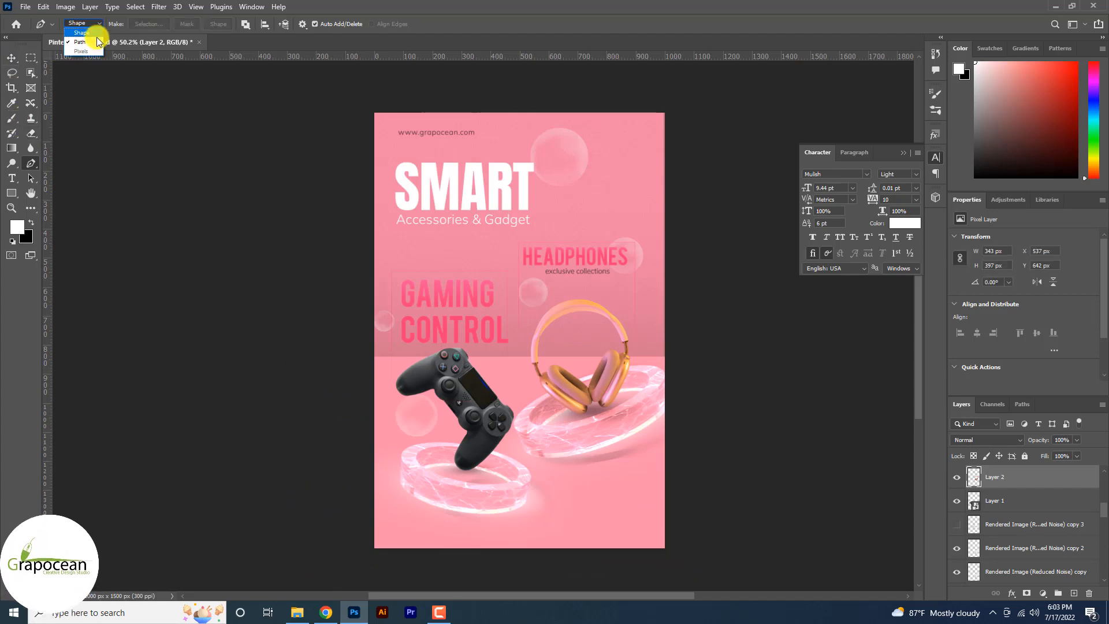
pyautogui.click(85, 15)
pyautogui.click(172, 24)
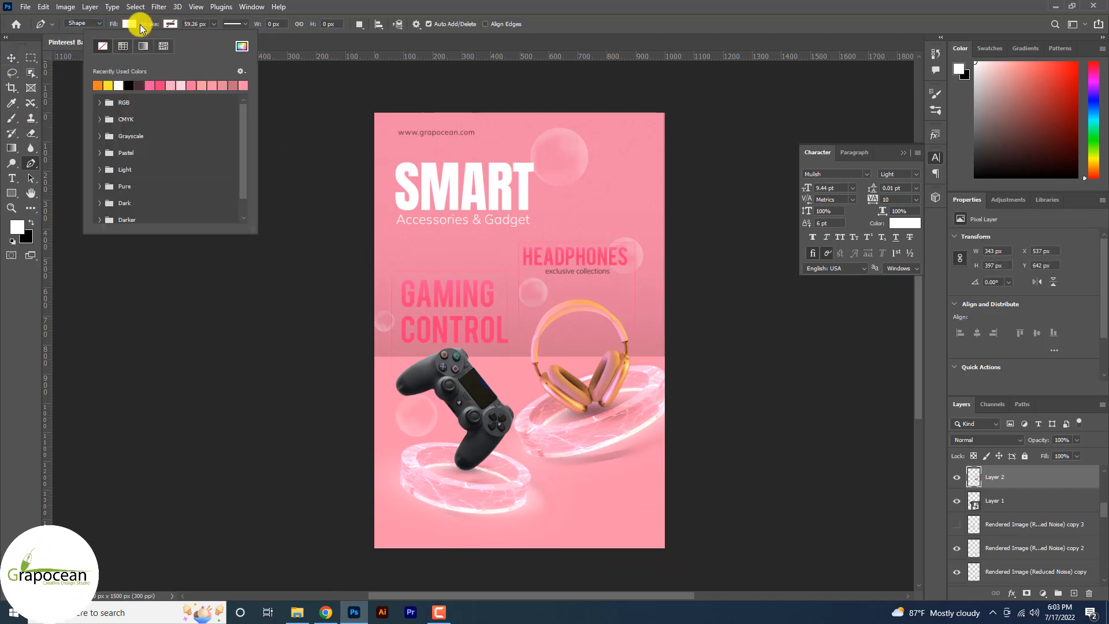
pyautogui.click(139, 26)
pyautogui.click(101, 48)
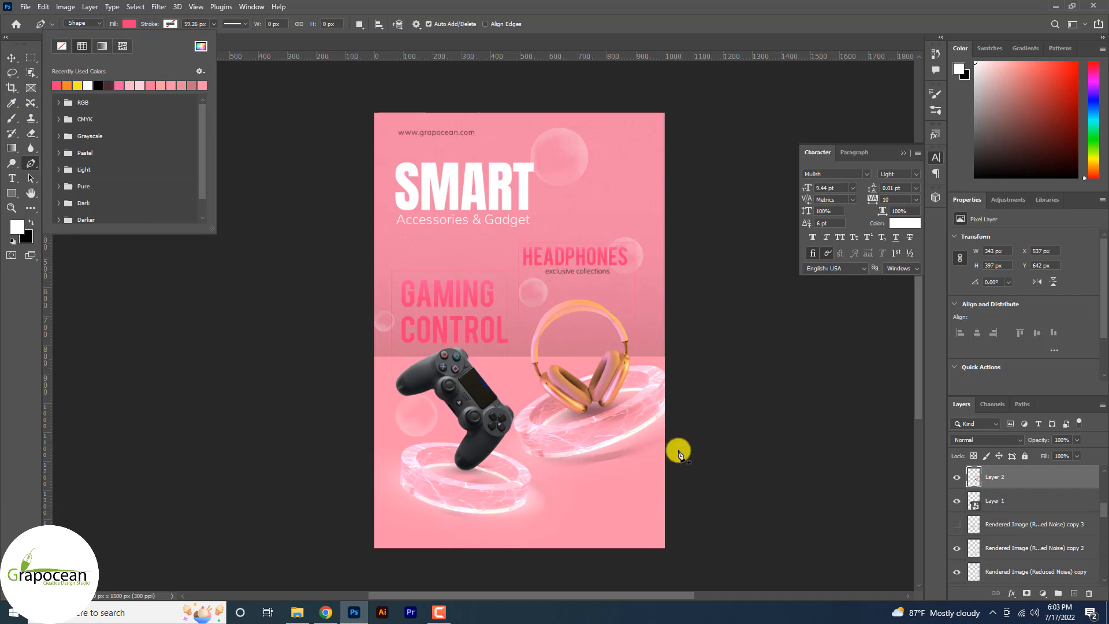
# Draw a pink curved shape about 1400 × 651 px across the banner's lower edge, extending beyond the canvas sides.
pyautogui.click(681, 478)
pyautogui.click(682, 481)
pyautogui.moveTo(539, 524); pyautogui.dragTo(473, 526)
pyautogui.hotkey('ctrl', 'z')
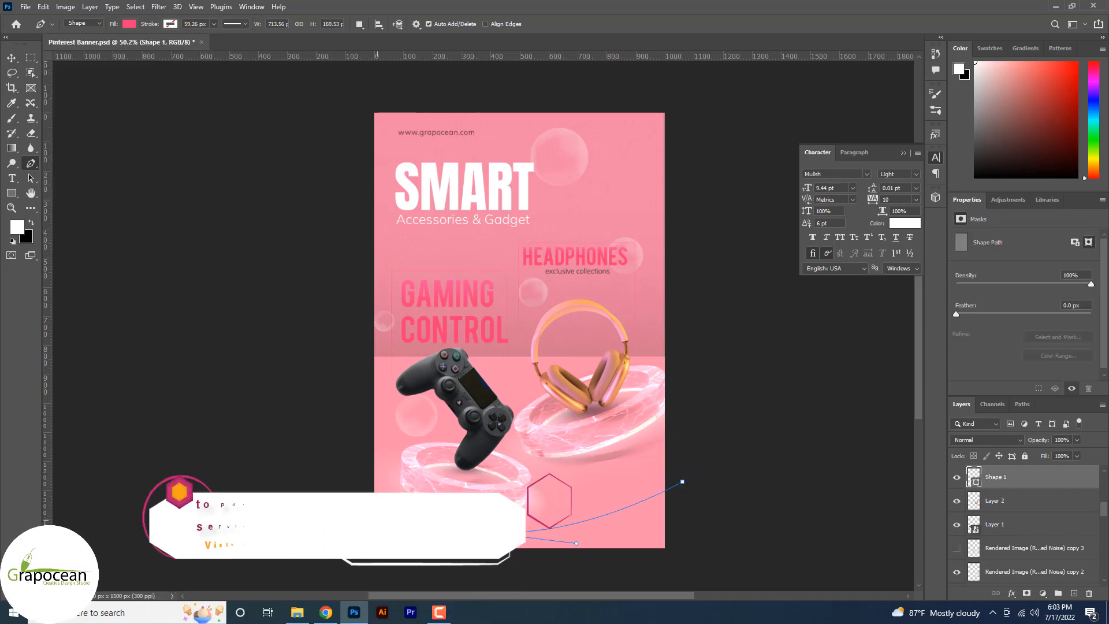
pyautogui.click(331, 390)
pyautogui.moveTo(332, 567); pyautogui.dragTo(737, 579)
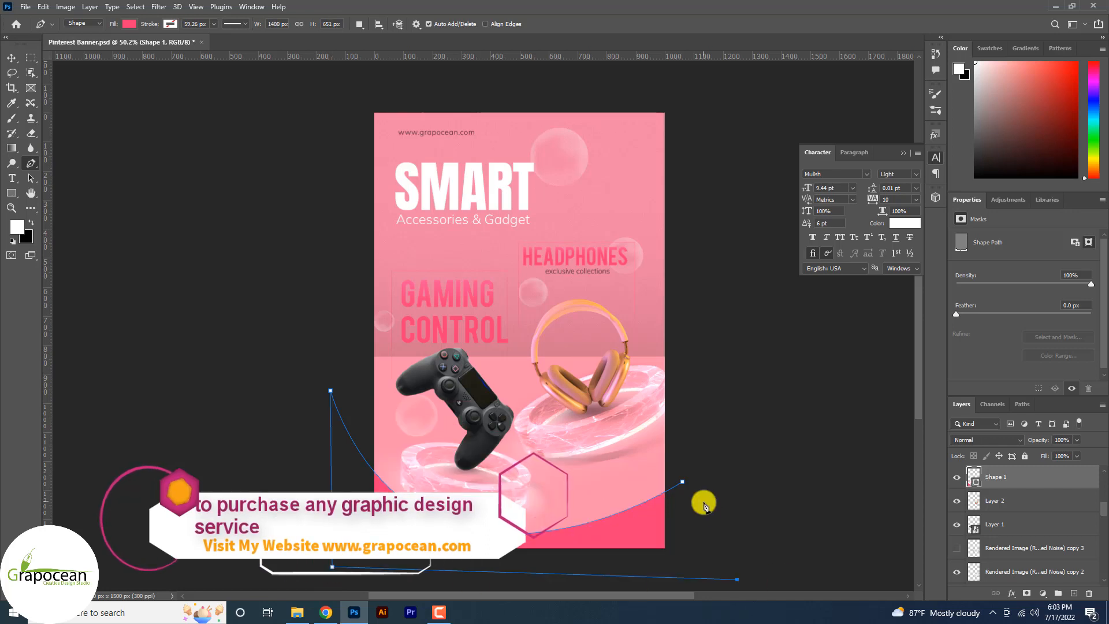
pyautogui.click(11, 58)
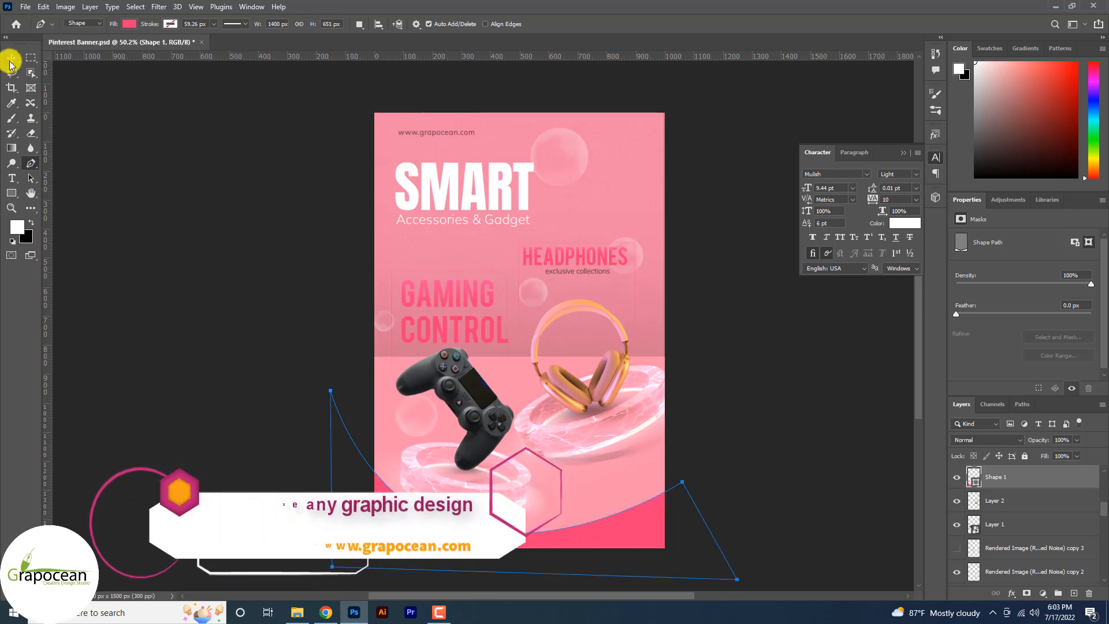
pyautogui.click(802, 505)
pyautogui.scroll(-4, 803, 502)
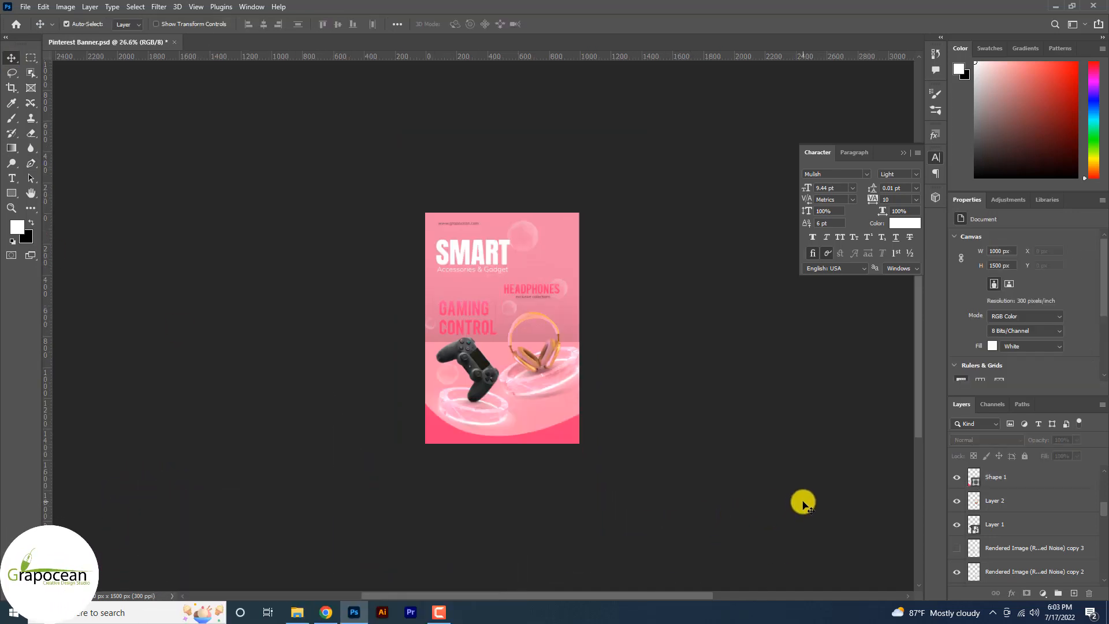
pyautogui.scroll(2, 558, 467)
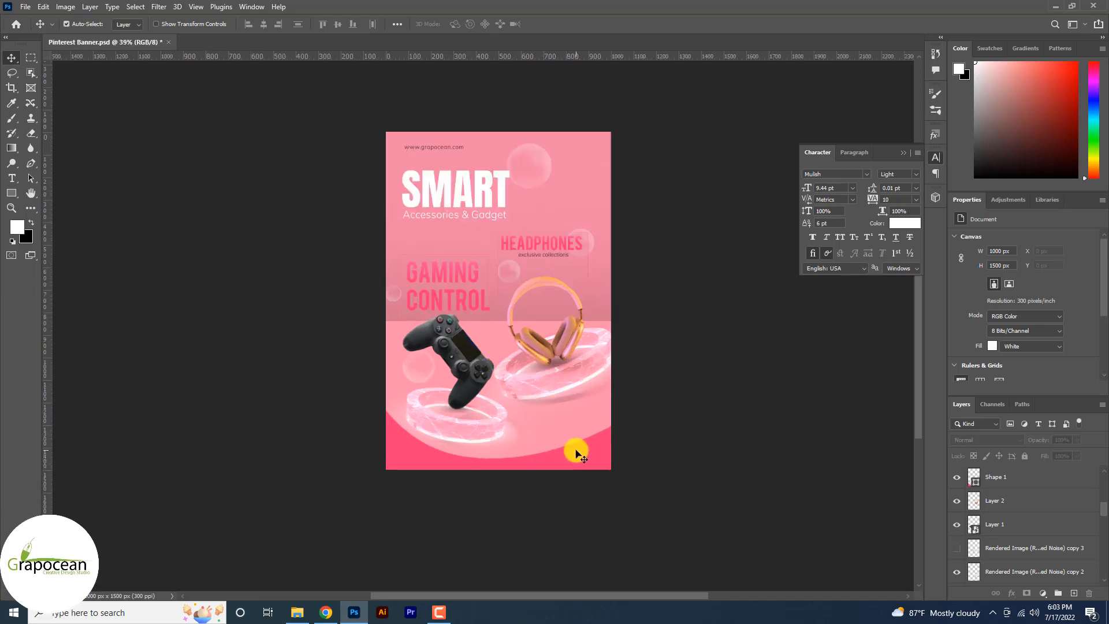
# Apply the product labels' pink Gradient Overlay style to the "Shape 1" curve and toggle its visibility to check it.
pyautogui.moveTo(575, 451); pyautogui.dragTo(576, 451)
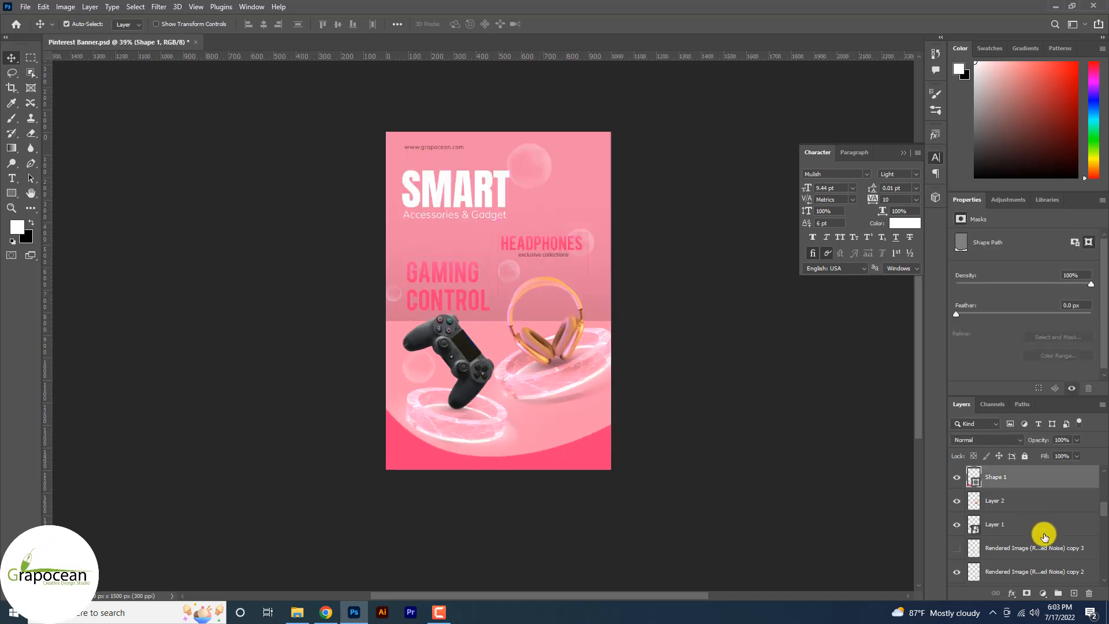
pyautogui.scroll(-5, 1045, 538)
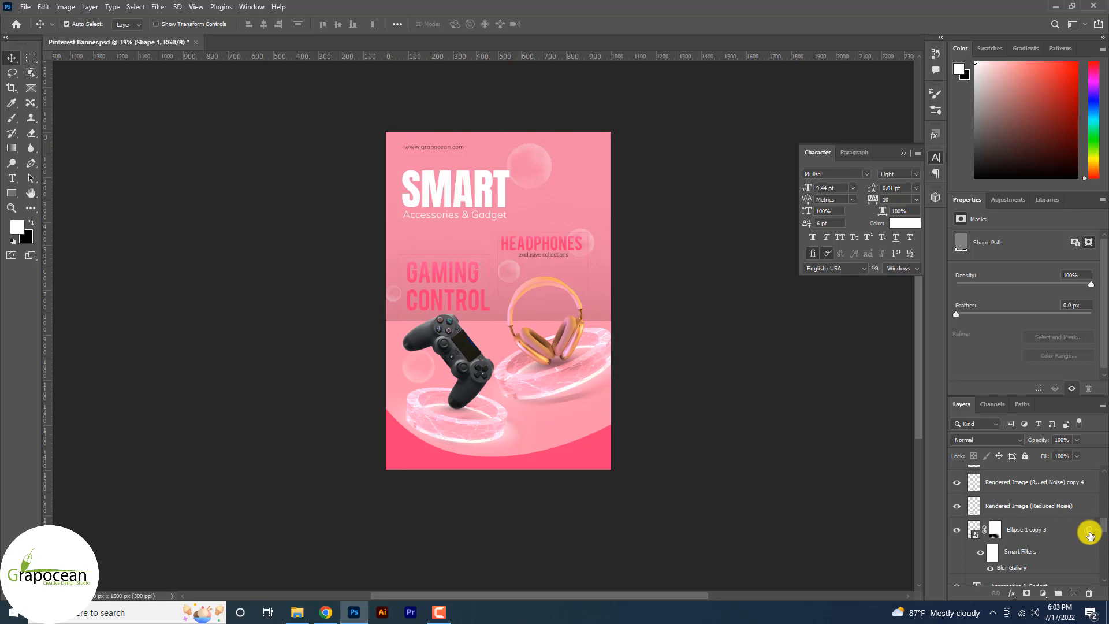
pyautogui.scroll(-3, 1089, 534)
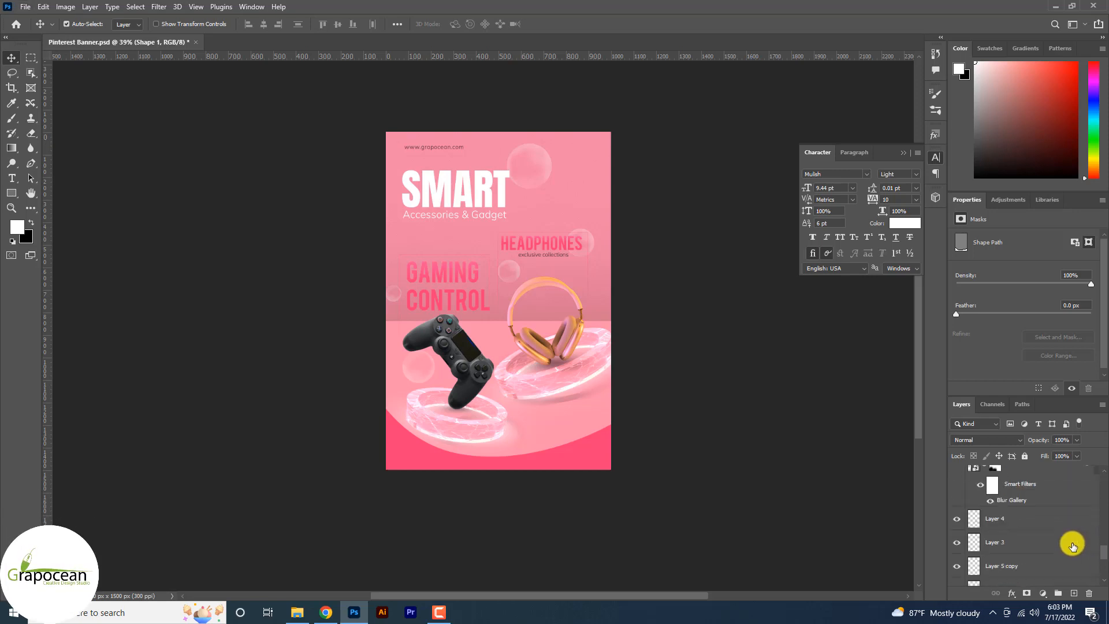
pyautogui.scroll(5, 1073, 546)
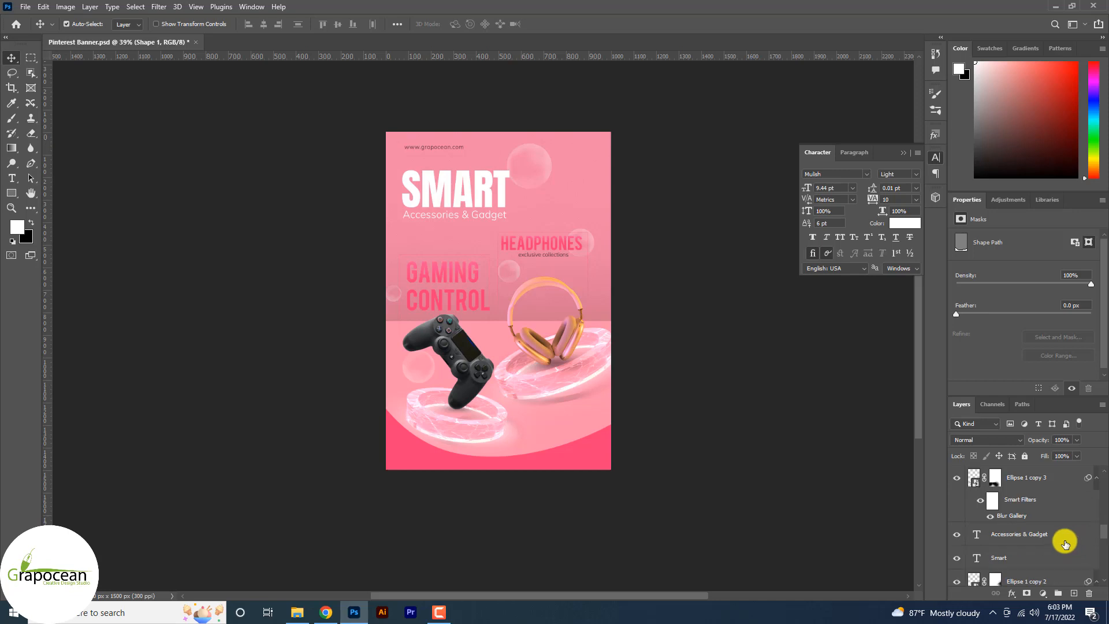
pyautogui.scroll(10, 1054, 529)
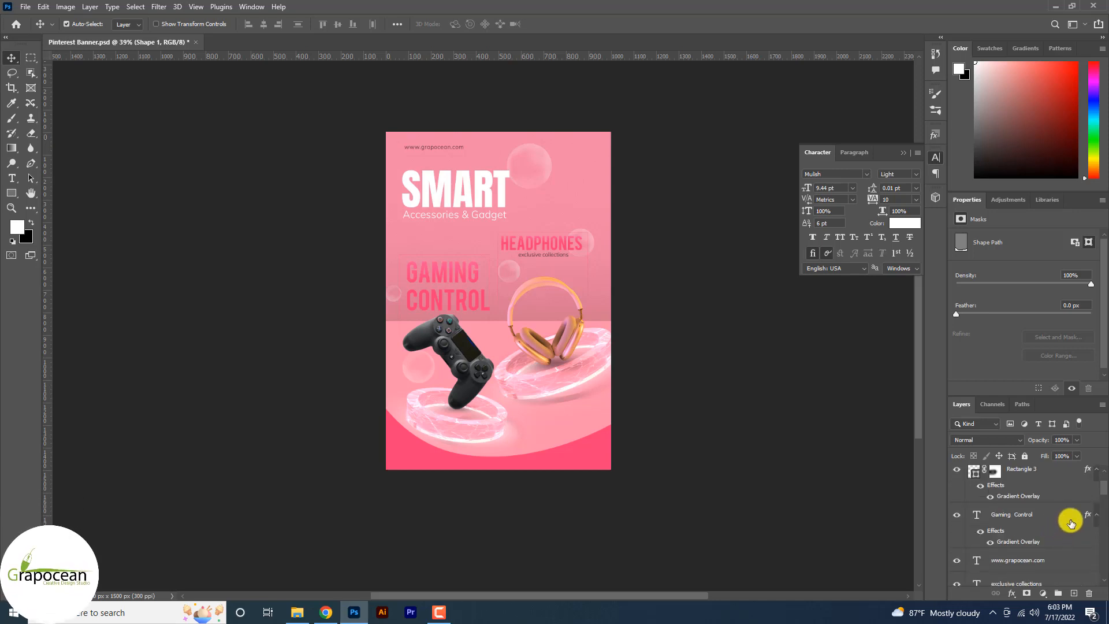
pyautogui.scroll(-5, 1066, 578)
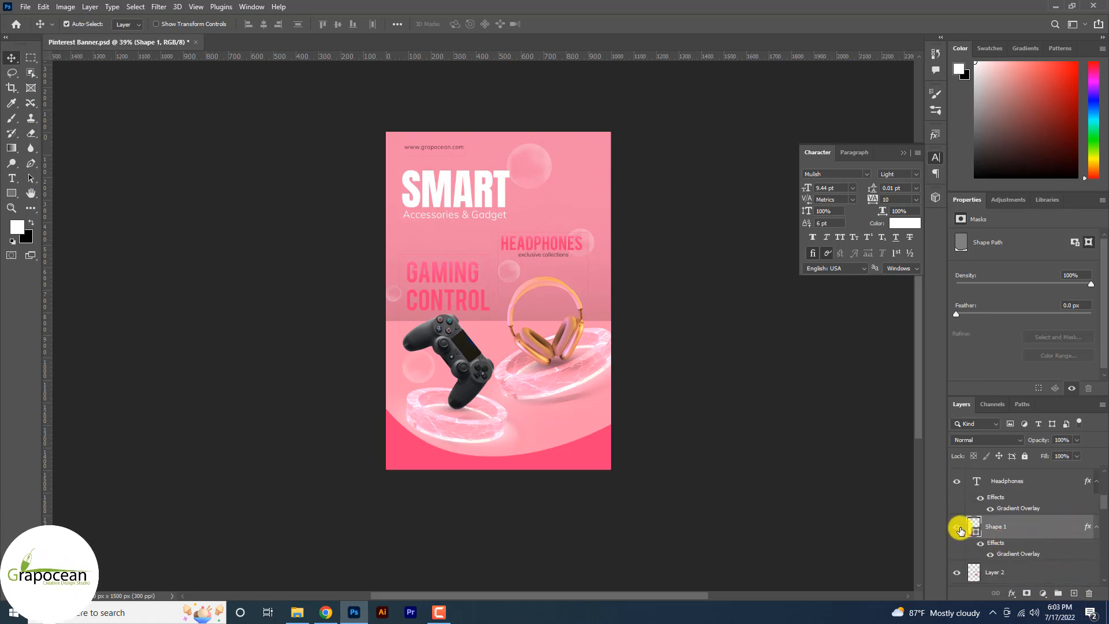
pyautogui.click(959, 527)
pyautogui.click(958, 527)
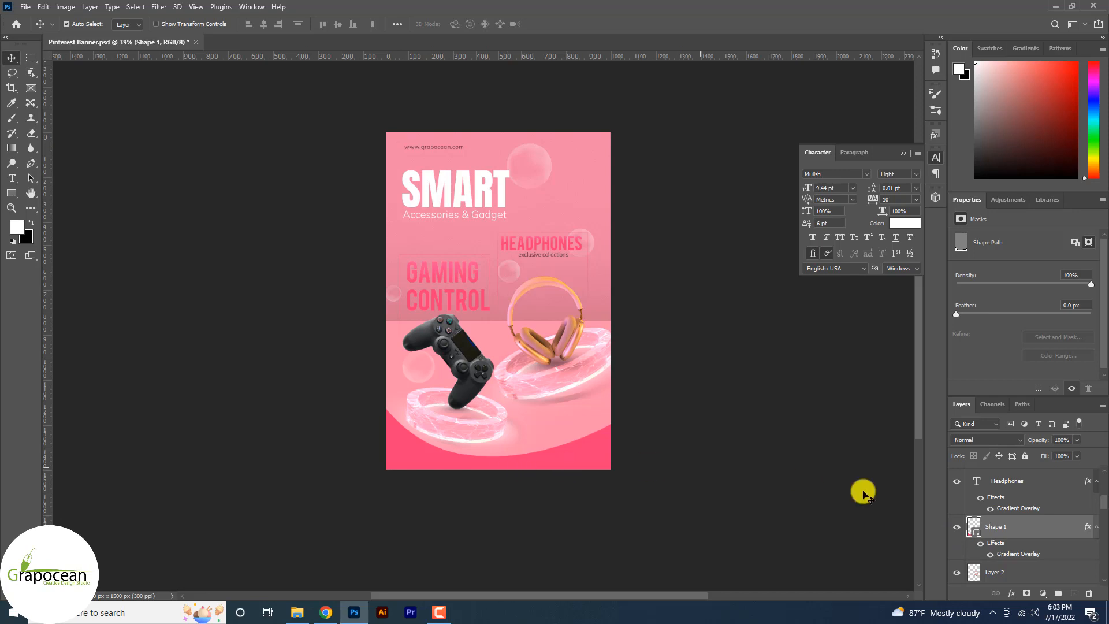
# Duplicate the "Shape 1" curve and rotate the copy slightly counterclockwise.
pyautogui.hotkey('ctrl', 'j')
pyautogui.hotkey('ctrl', 't')
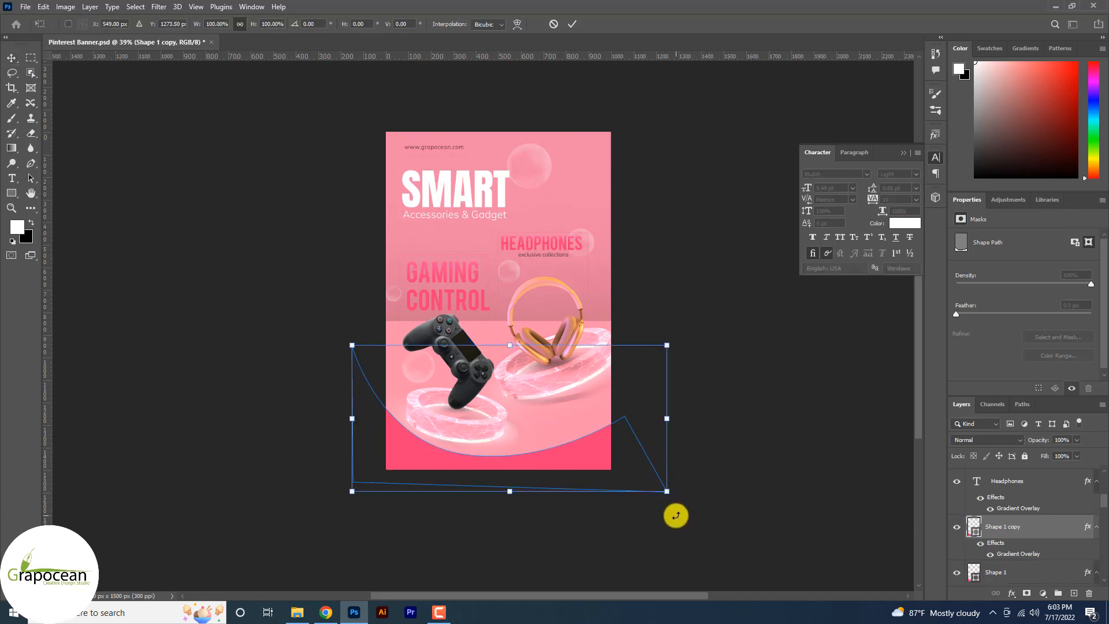
pyautogui.moveTo(674, 514); pyautogui.dragTo(684, 472)
pyautogui.click(572, 23)
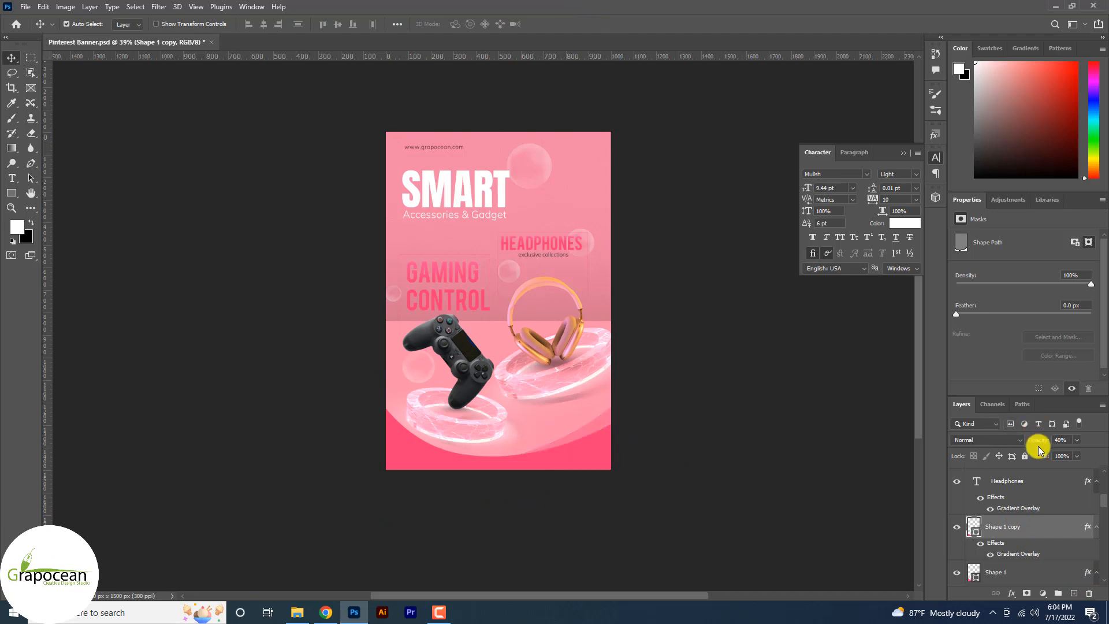
# Set the "Shape 1 copy" curve to 50% opacity and transform it to about 89% scale and 2.8° clockwise, lowering its upper-right corner slightly.
pyautogui.moveTo(1040, 450); pyautogui.dragTo(1040, 451)
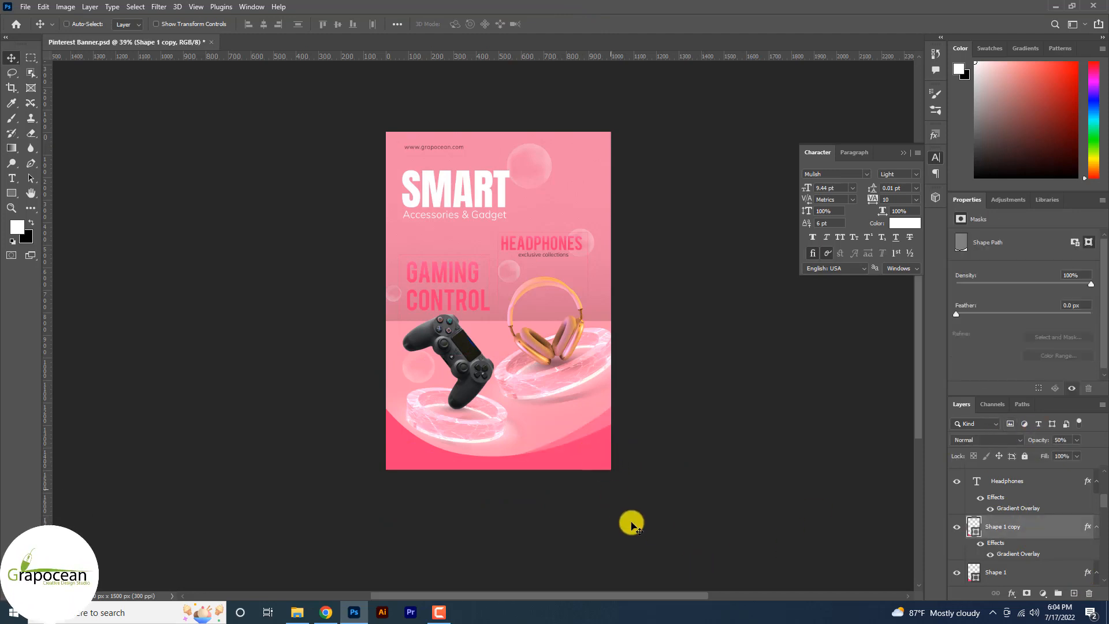
pyautogui.hotkey('ctrl', 't')
pyautogui.moveTo(664, 504)
pyautogui.mouseDown()
pyautogui.moveTo(676, 492)
pyautogui.moveTo(675, 503)
pyautogui.moveTo(639, 497)
pyautogui.moveTo(664, 485)
pyautogui.moveTo(663, 513)
pyautogui.mouseUp()
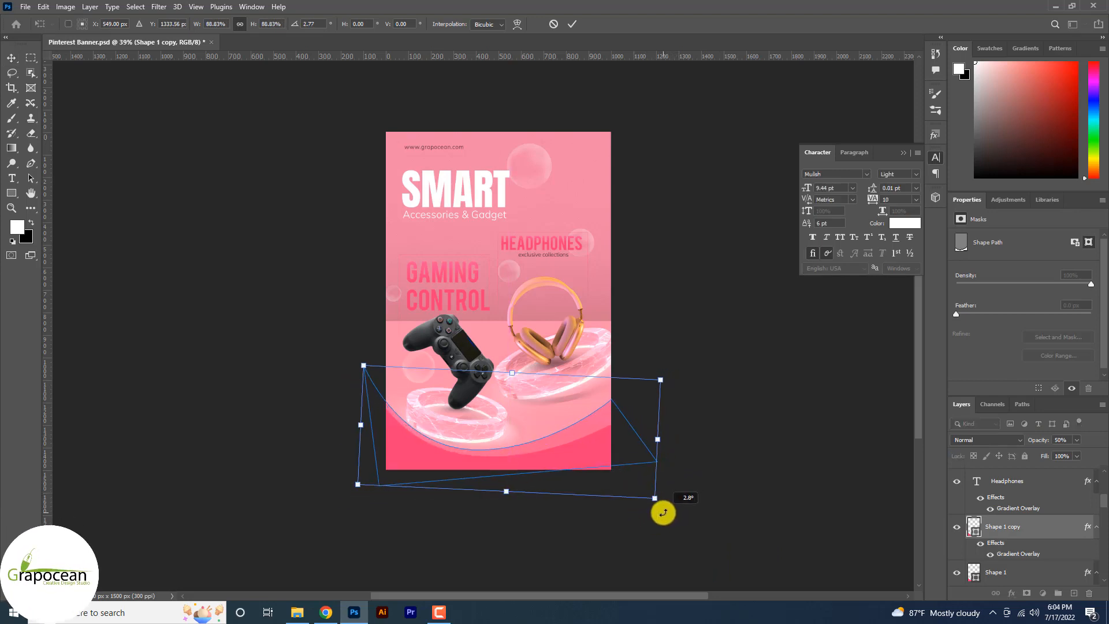
pyautogui.moveTo(588, 462); pyautogui.dragTo(588, 464)
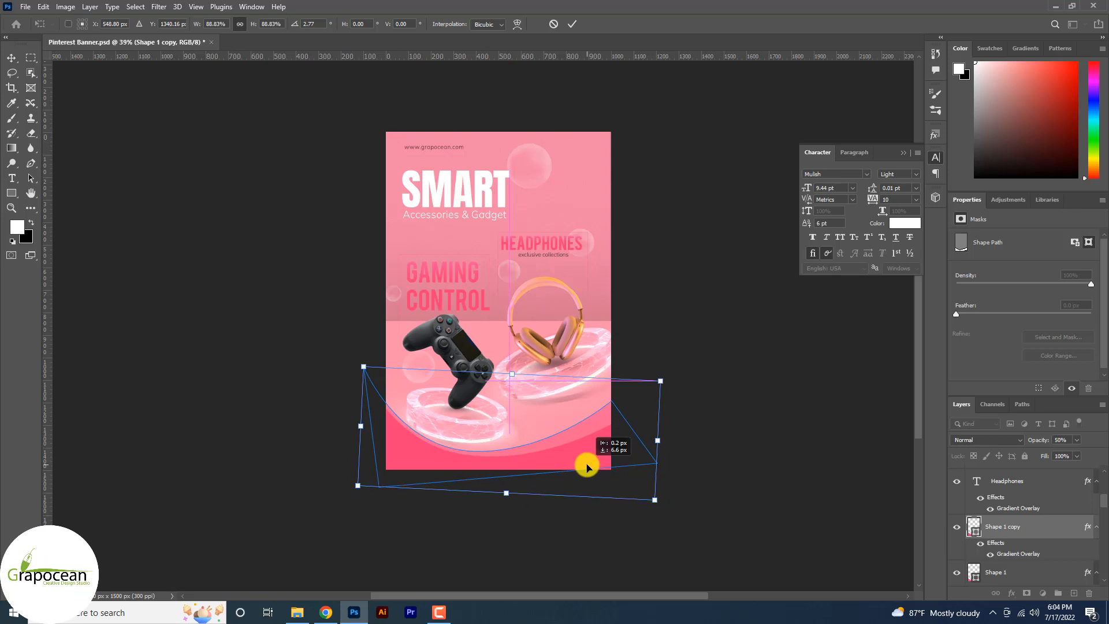
pyautogui.moveTo(659, 384); pyautogui.dragTo(664, 393)
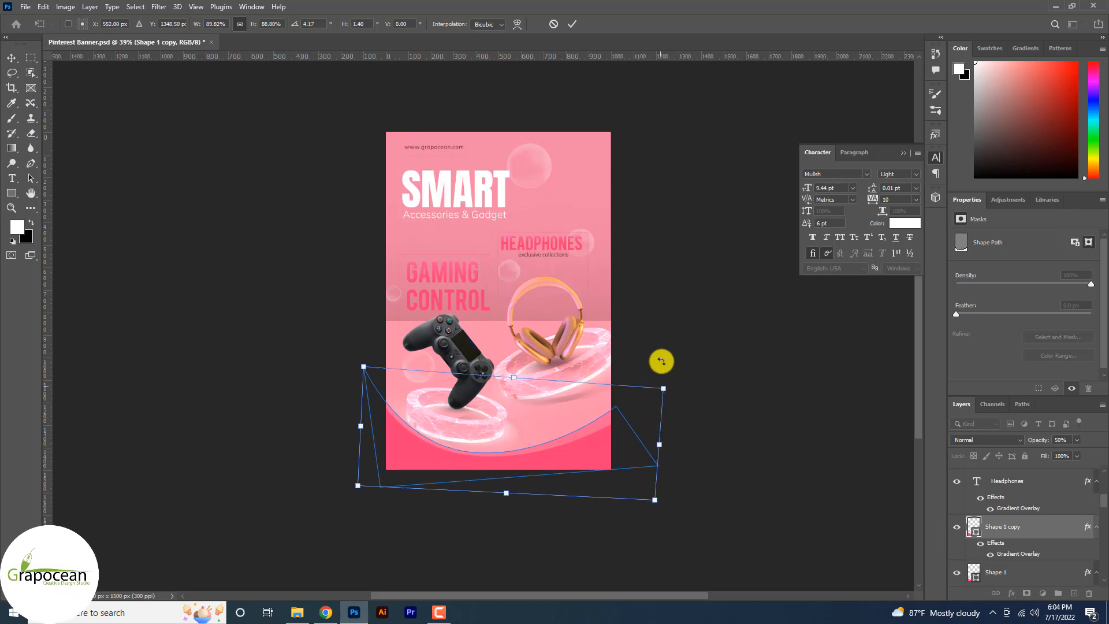
pyautogui.click(572, 26)
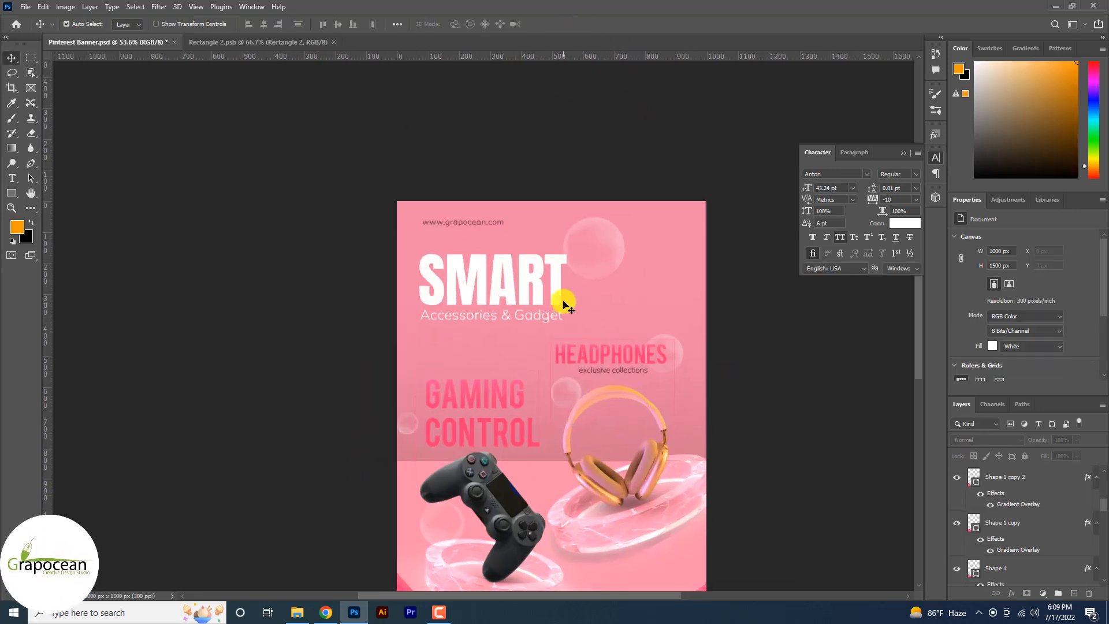
# Enlarge the "SMART" and "Accessories & Gadget" headline texts together to about 150% and reposition them across the banner's upper area.
pyautogui.keyDown('shift'); pyautogui.click(556, 321); pyautogui.keyUp('shift')
pyautogui.moveTo(557, 293); pyautogui.dragTo(659, 334)
pyautogui.hotkey('ctrl', 't')
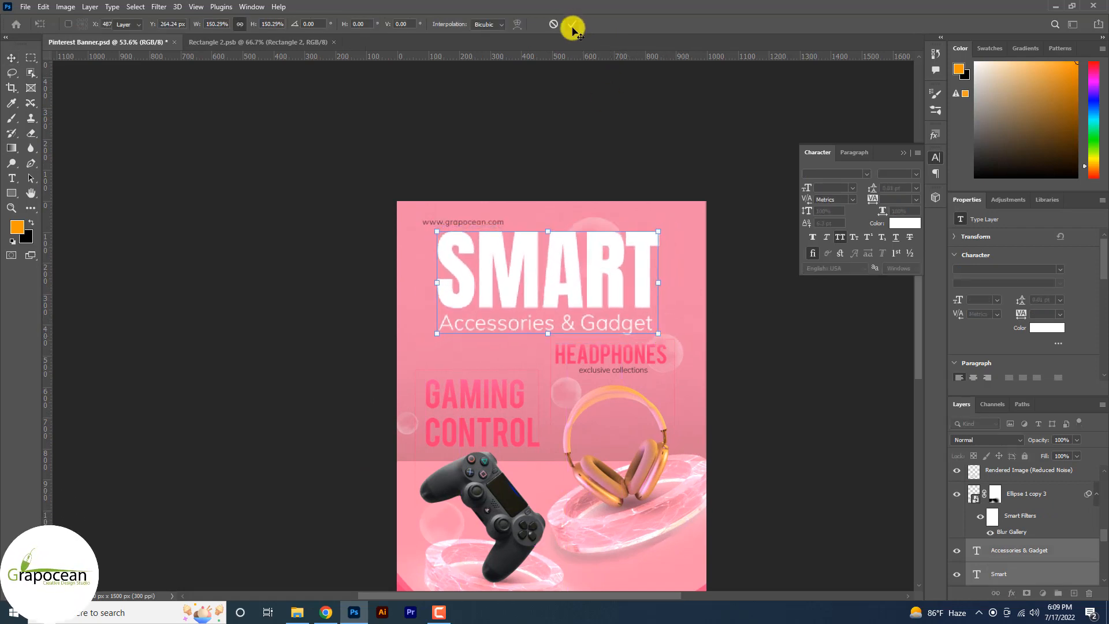
pyautogui.click(572, 26)
pyautogui.scroll(-3, 663, 396)
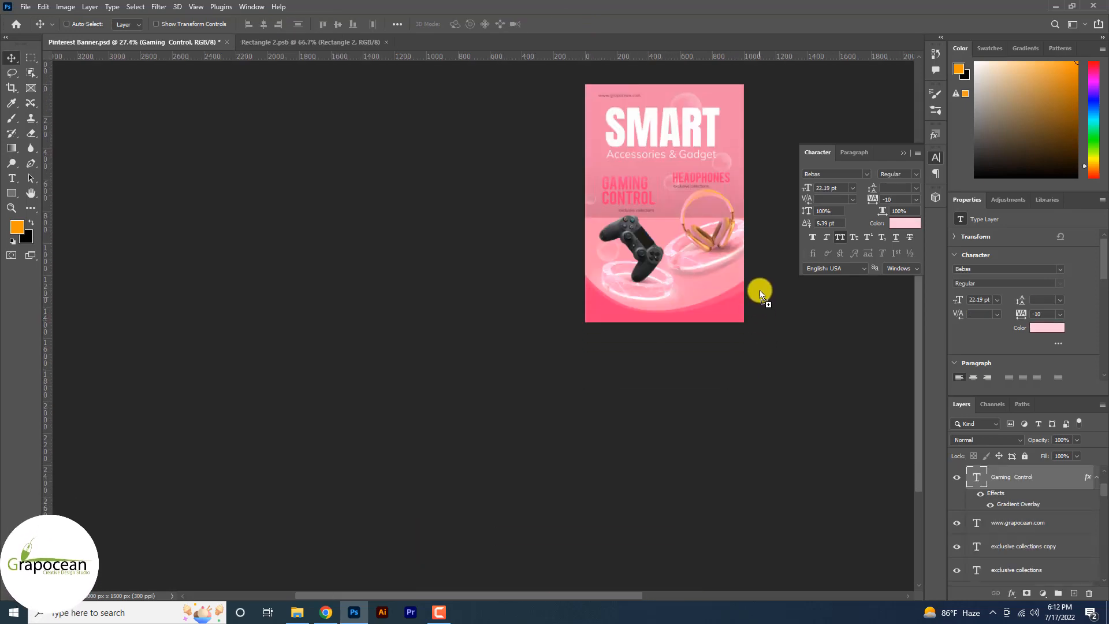
# Move the headphones' glowing ring and its "Ellipse 1 copy 2" shadow slightly down and to the right.
pyautogui.scroll(3, 760, 290)
pyautogui.scroll(3, 745, 324)
pyautogui.scroll(3, 735, 341)
pyautogui.keyDown('ctrl'); pyautogui.click(685, 337); pyautogui.keyUp('ctrl')
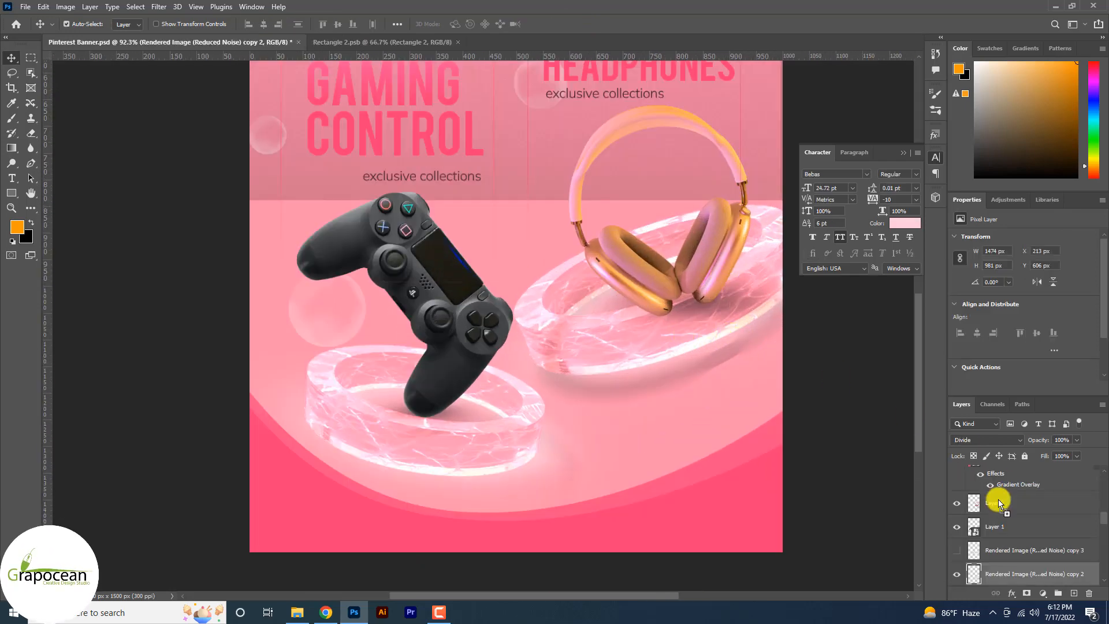
pyautogui.scroll(-3, 1017, 569)
pyautogui.moveTo(624, 340); pyautogui.dragTo(648, 364)
pyautogui.moveTo(669, 239); pyautogui.dragTo(692, 264)
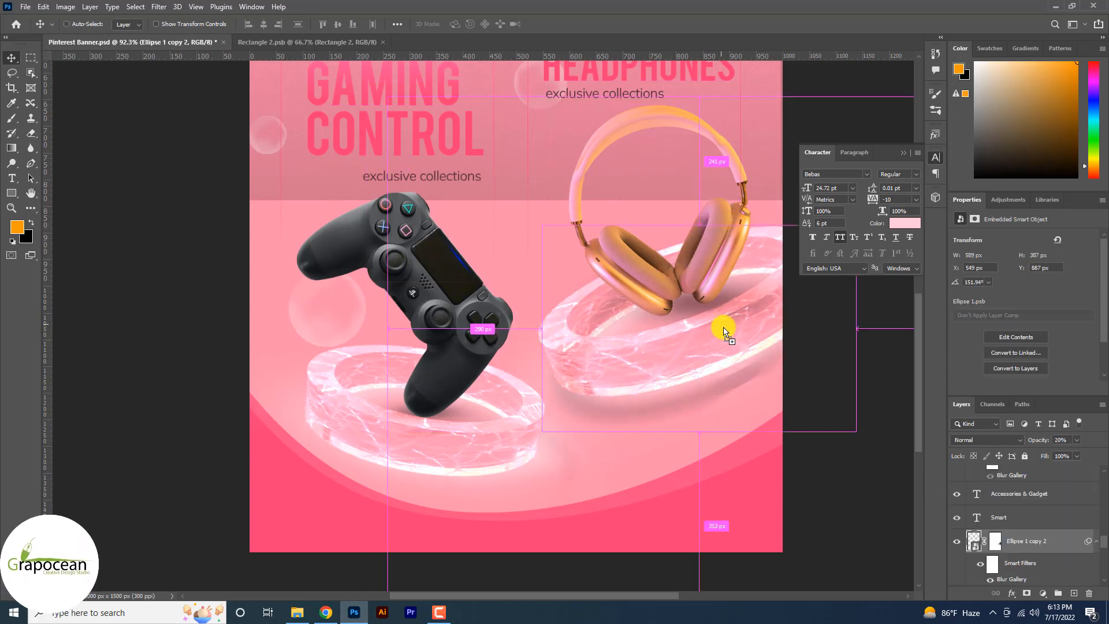
# Resize the "Ellipse 1 copy 2" shadow to about 582 × 378 px and set its blend mode to Overlay.
pyautogui.hotkey('ctrl', 't')
pyautogui.click(564, 236)
pyautogui.moveTo(535, 438); pyautogui.dragTo(548, 429)
pyautogui.click(569, 26)
pyautogui.hotkey('ctrl', '0')
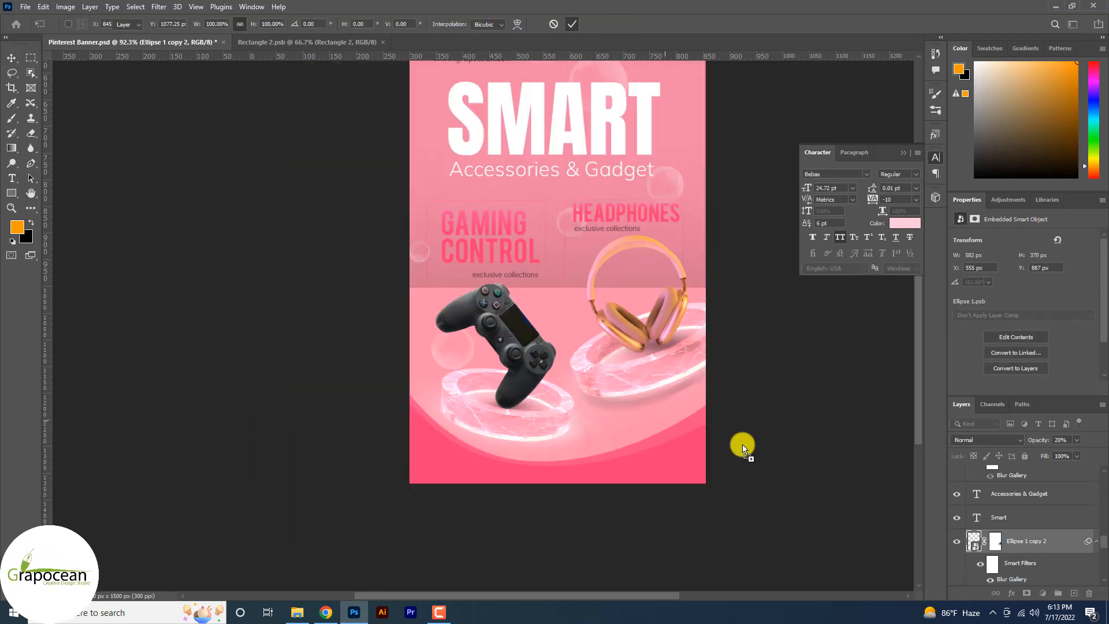
pyautogui.click(982, 440)
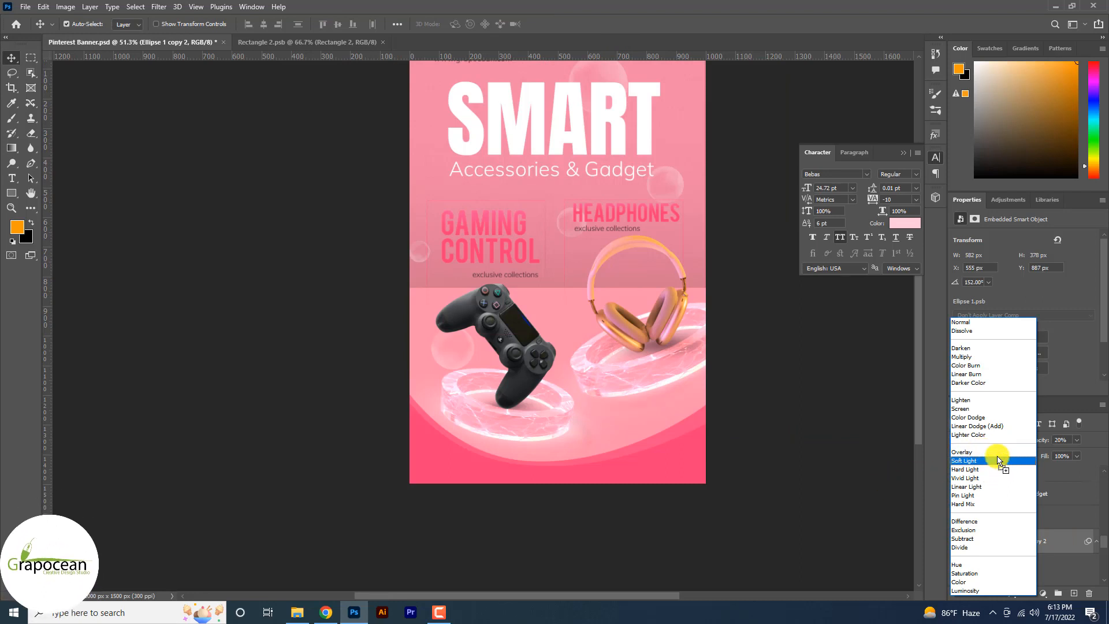
pyautogui.click(982, 452)
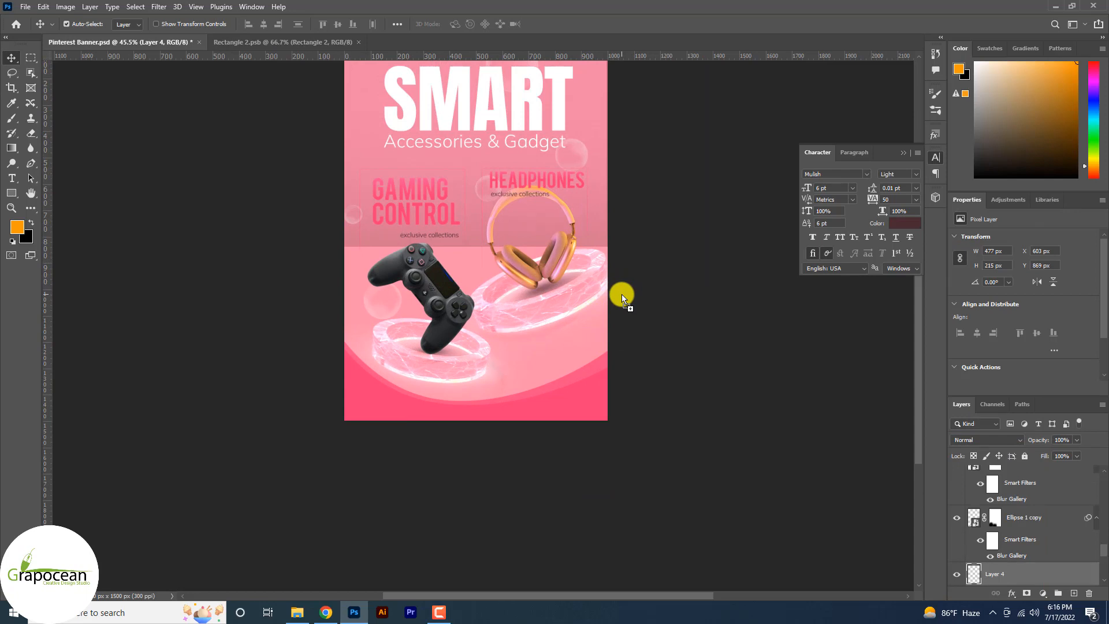
# Reposition the "Ellipse 1 copy" shadow under the controller's ring, leave its blend mode as it is, and review the whole banner.
pyautogui.moveTo(499, 375); pyautogui.dragTo(492, 378)
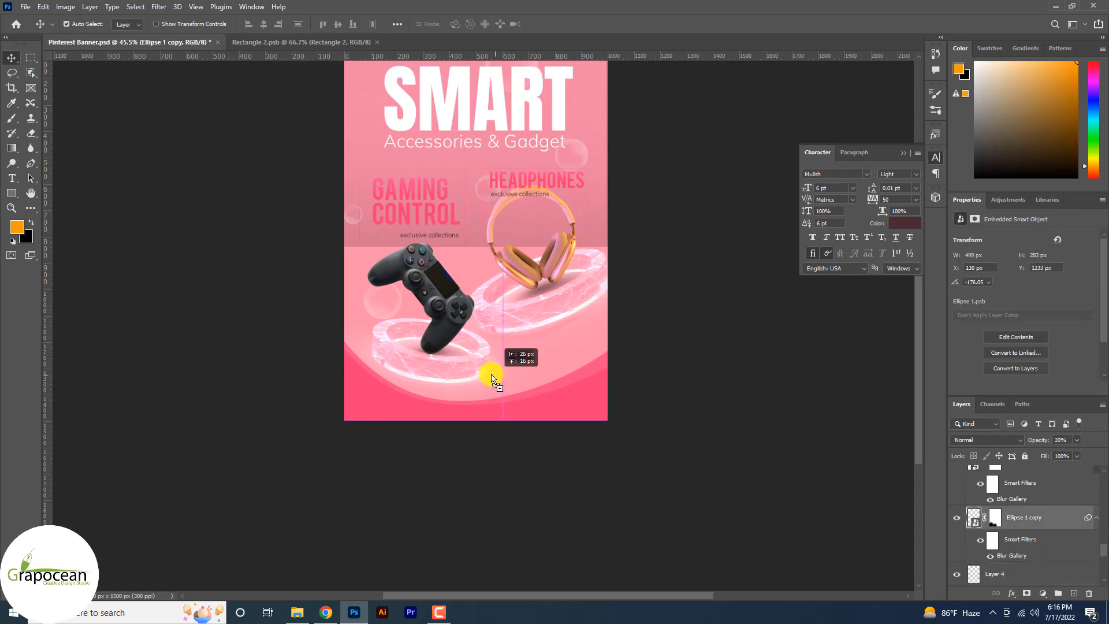
pyautogui.click(989, 441)
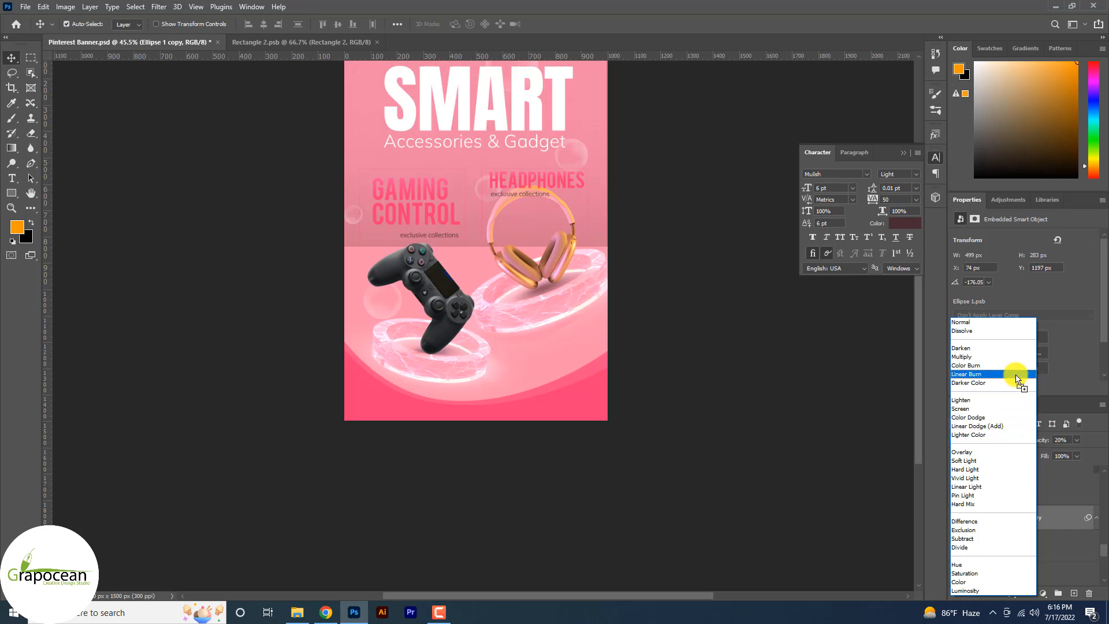
pyautogui.click(790, 453)
pyautogui.click(622, 428)
pyautogui.scroll(-3, 622, 428)
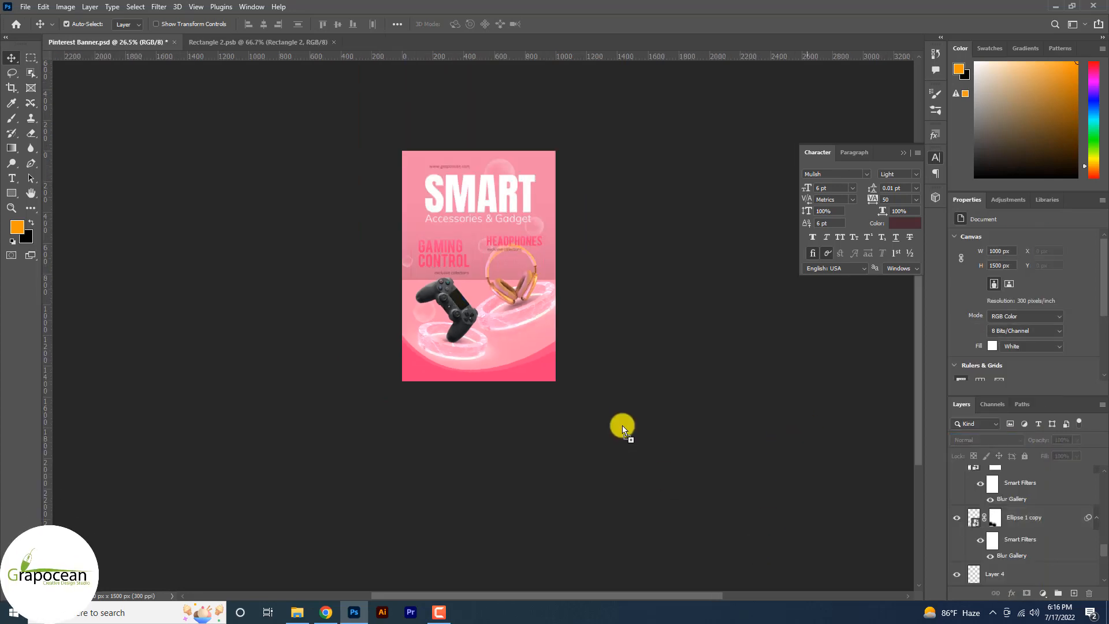
pyautogui.scroll(3, 595, 306)
pyautogui.scroll(1, 548, 241)
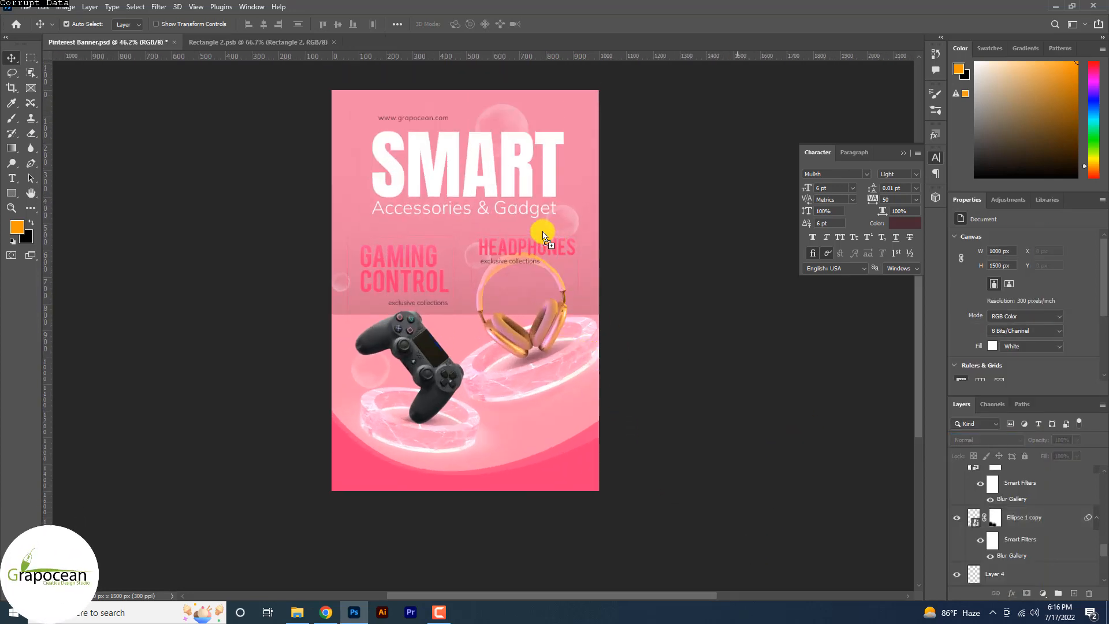